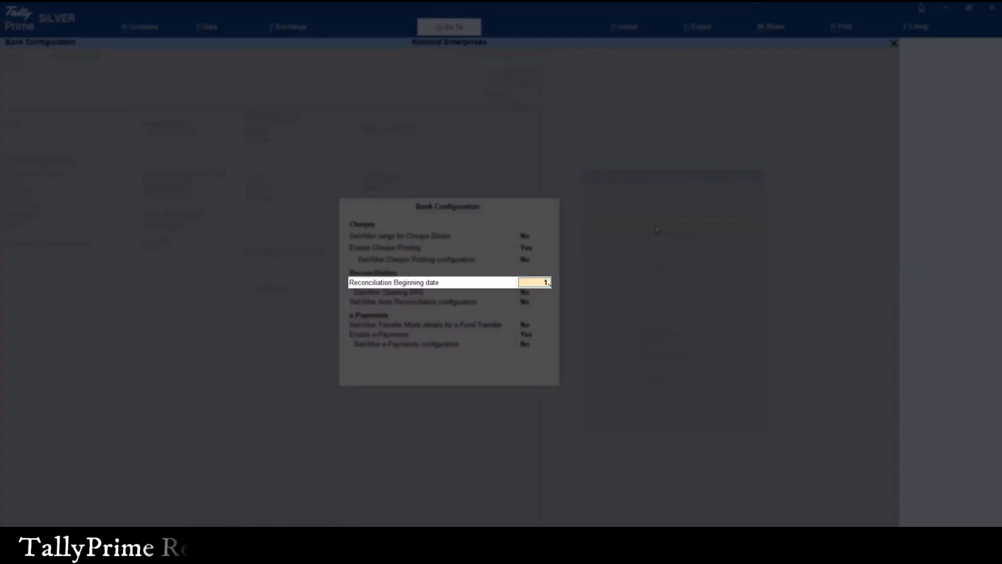
Set the bank's Reconciliation Beginning date to 1-Oct-24 and enable Set/Alter Opening BRS
text(10)
key(Return)
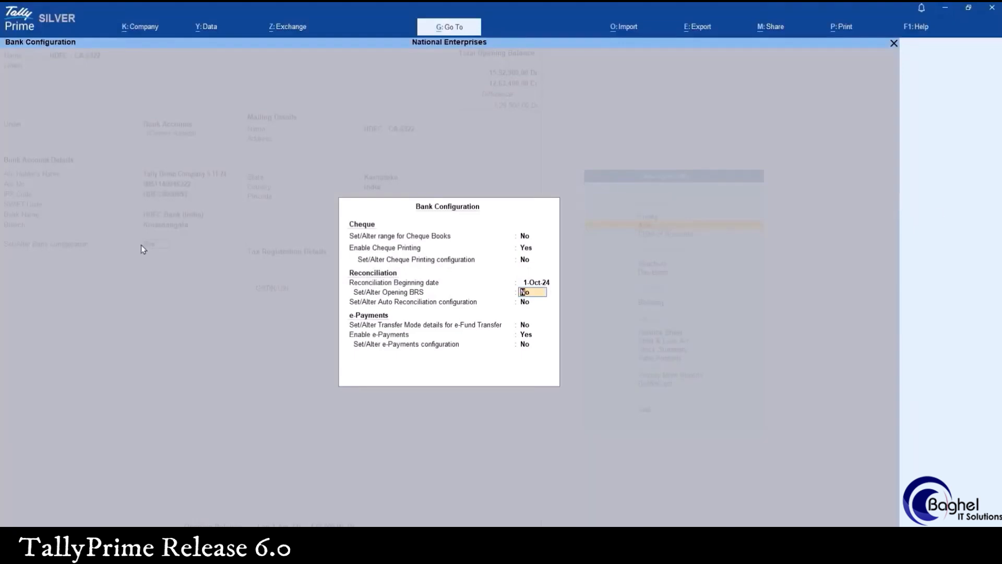
text(y)
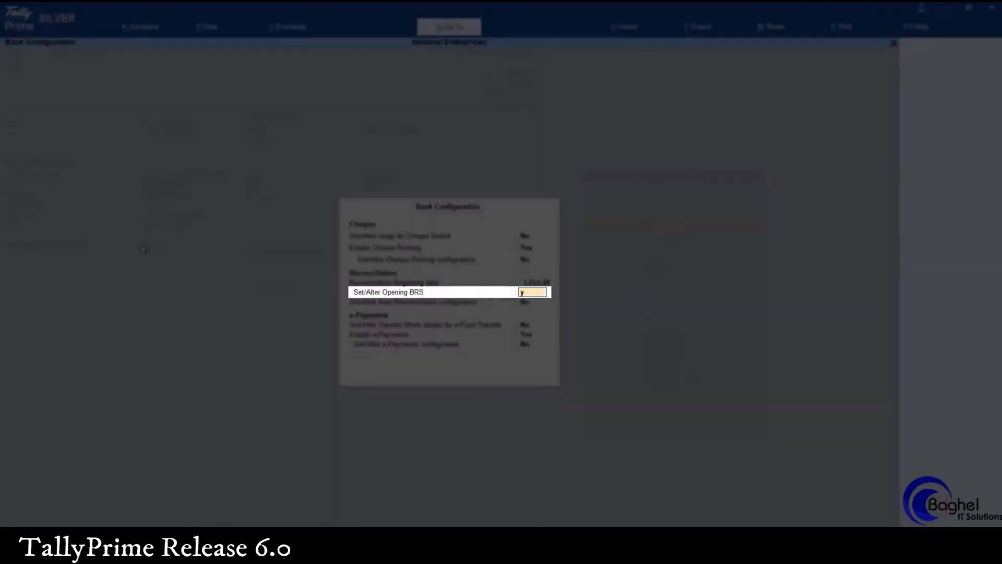
key(Return)
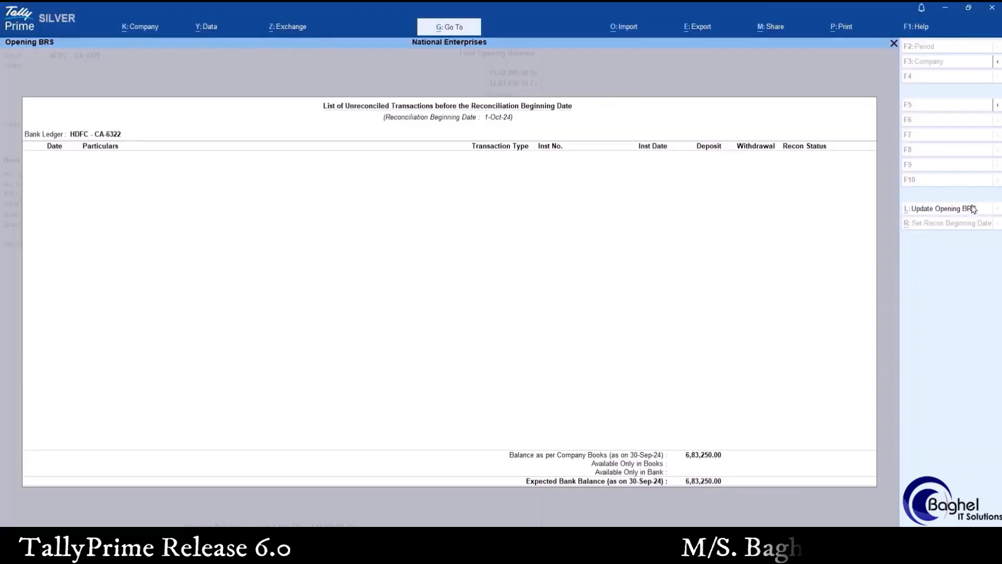
Update the Opening BRS with a Staff Welfare cheque withdrawal of 5,000, instrument number 998765, dated 25-Sep-24
click(973, 208)
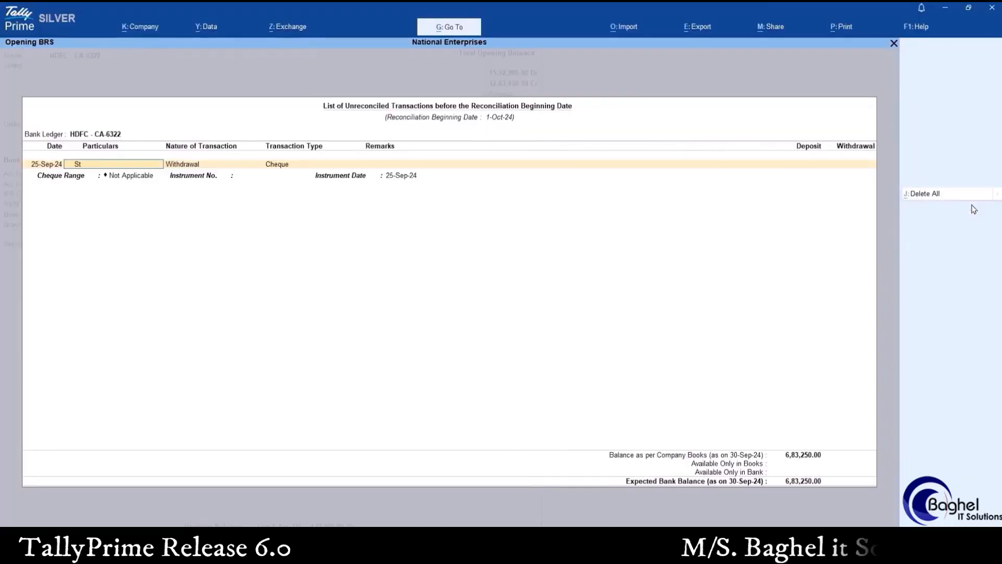
key(Return)
text(5000)
key(Return)
text(998765)
Add a Sogo Computers Cheque/DD deposit of 50,000, instrument number 003456, dated 29-Sep-24, and accept the Opening BRS
key(Return)
key(Return)
text(29-9)
key(Return)
text(Sogo Computers)
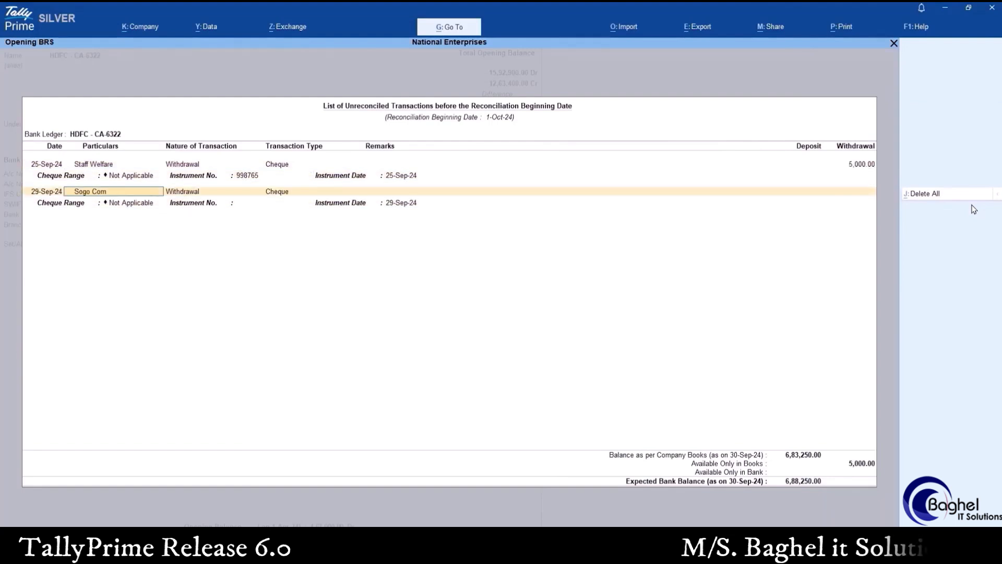
key(Return)
text(003456)
key(Return)
key(Return)
key(Return)
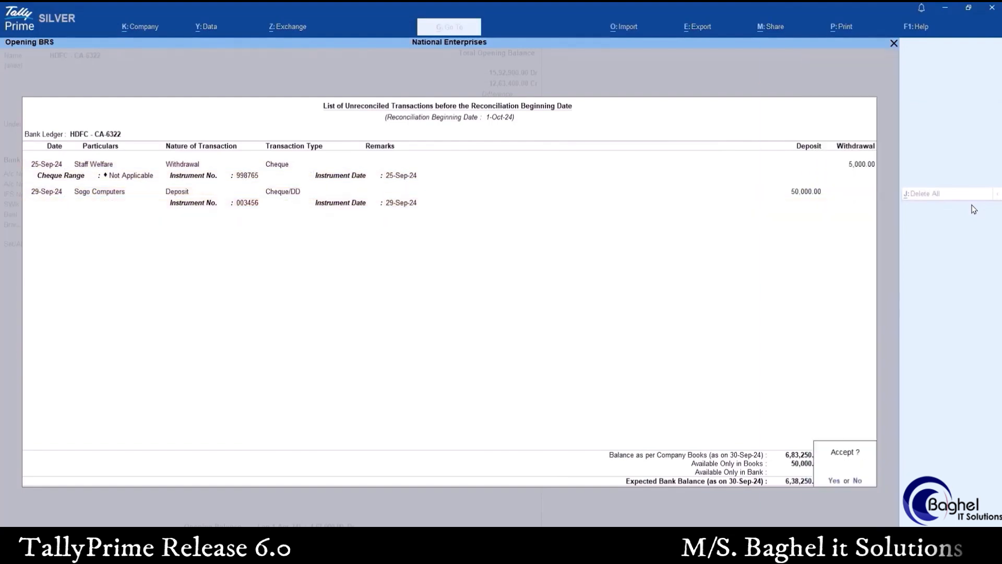
key(Return)
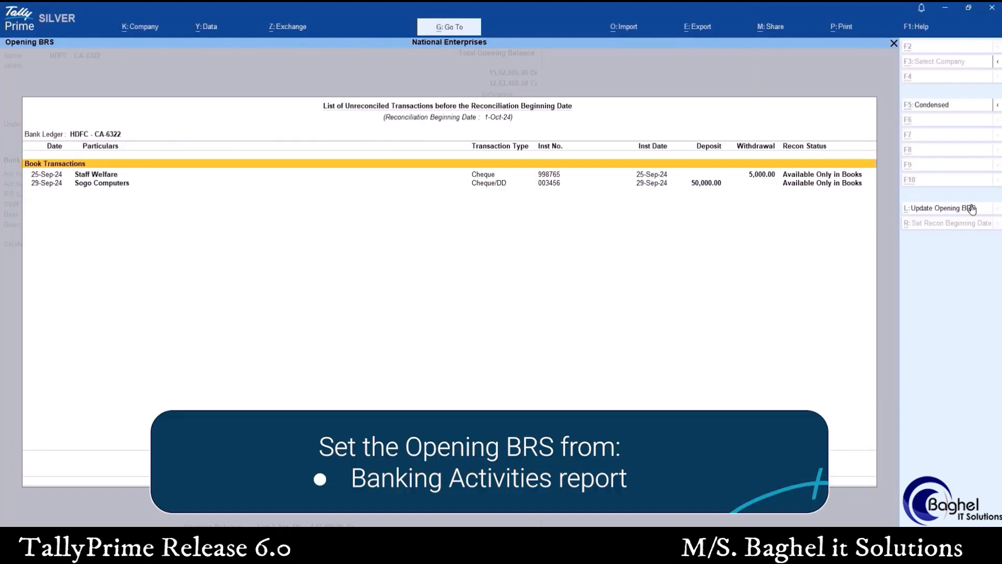
Open the Opening BRS of HDFC - CA-6322 from the Banking Activities report
key(Down)
key(Down)
key(Down)
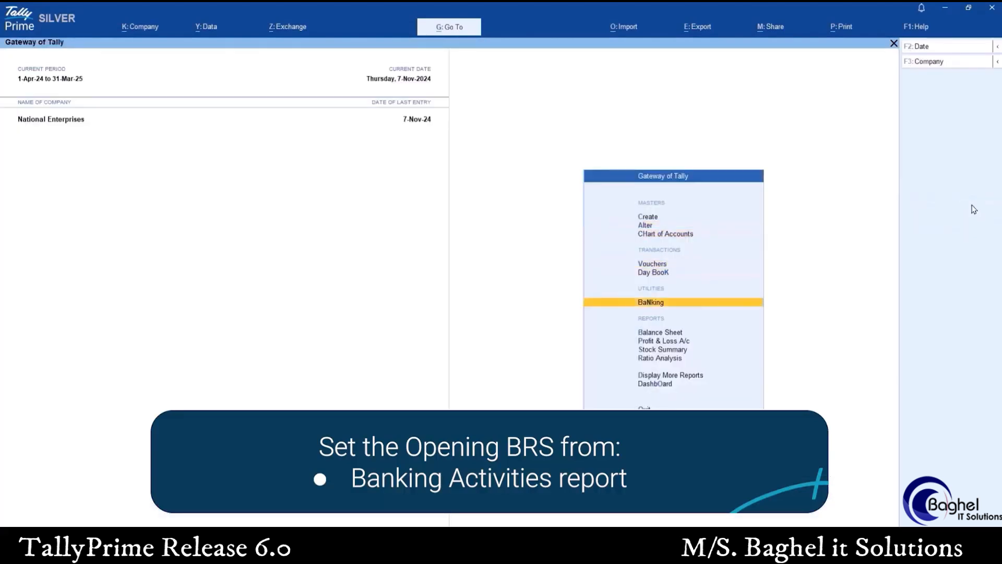
key(Return)
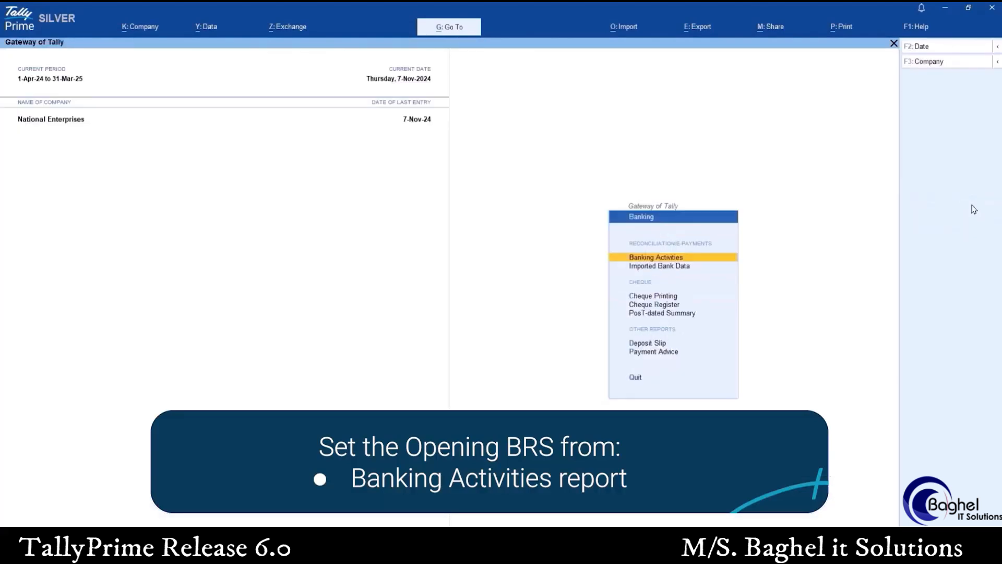
key(Return)
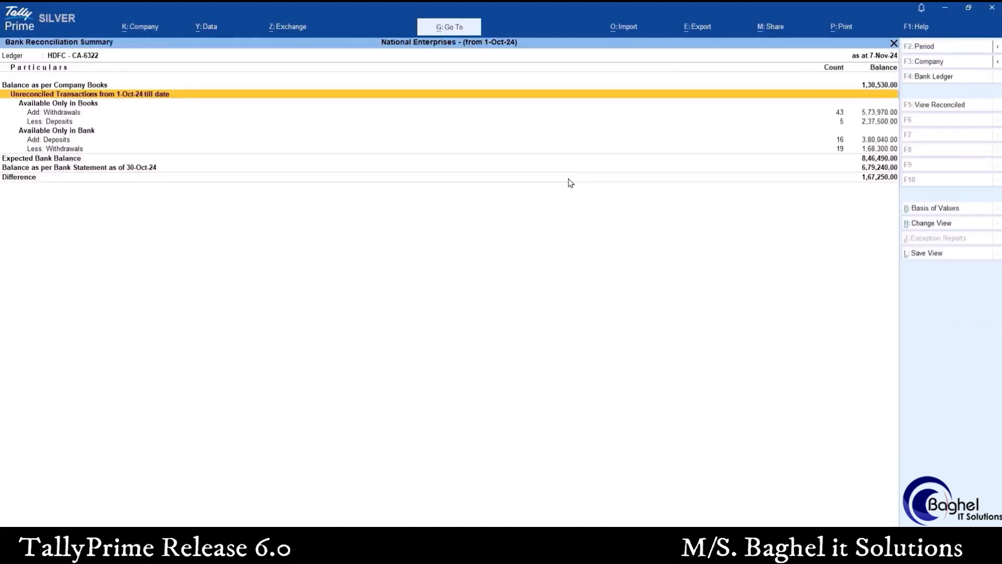
Examine the exact matches and the Opening BRS entries available only in books in the HDFC - CA-6322 Bank Reconciliation report
key(Return)
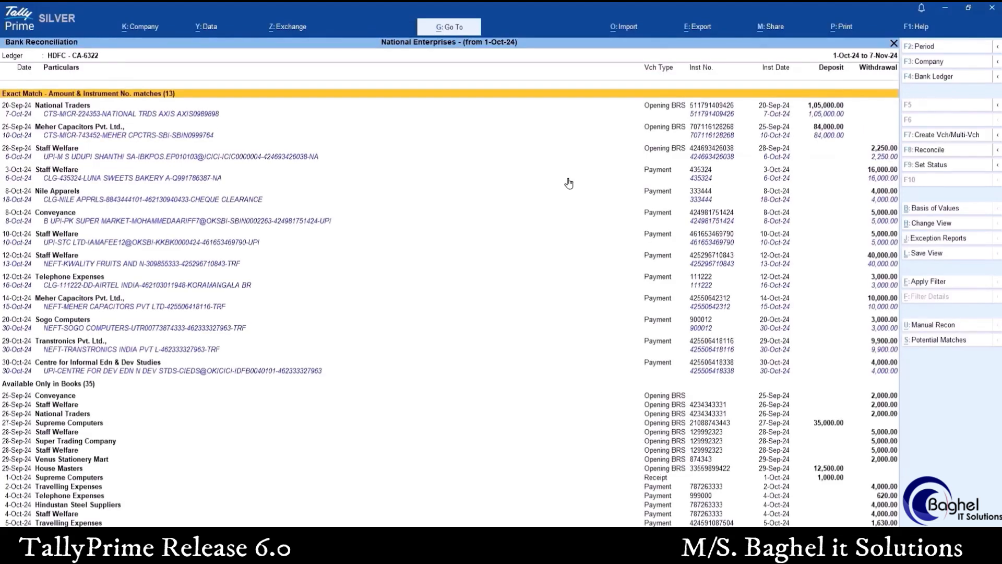
key(Down)
key(Down)
key(Down)
key(Down)
key(Down)
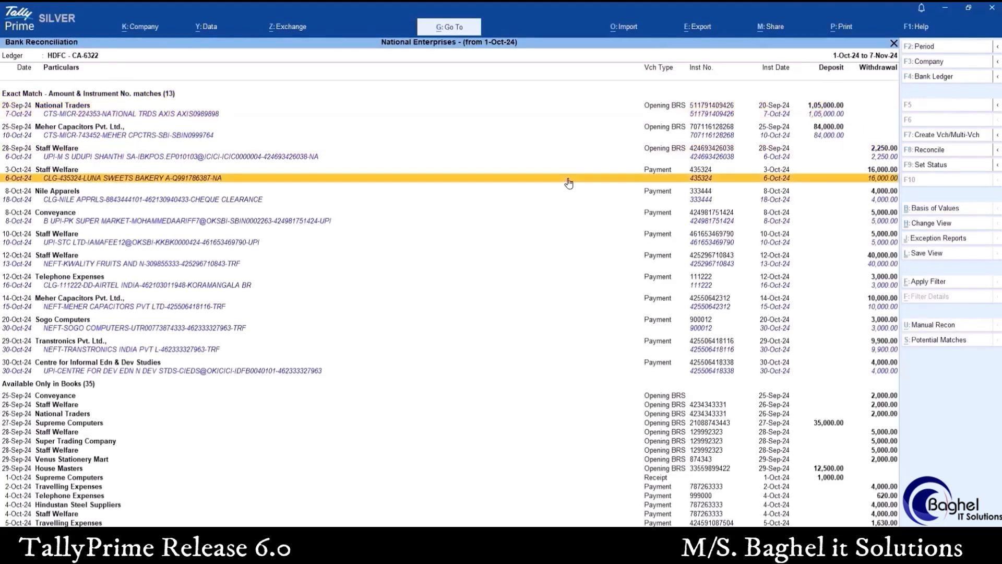
key(Down)
key(Down)
key(Down)
key(Down)
key(Down)
key(Down)
key(Down)
key(Down)
key(Down)
key(Down)
key(Down)
key(Down)
key(Down)
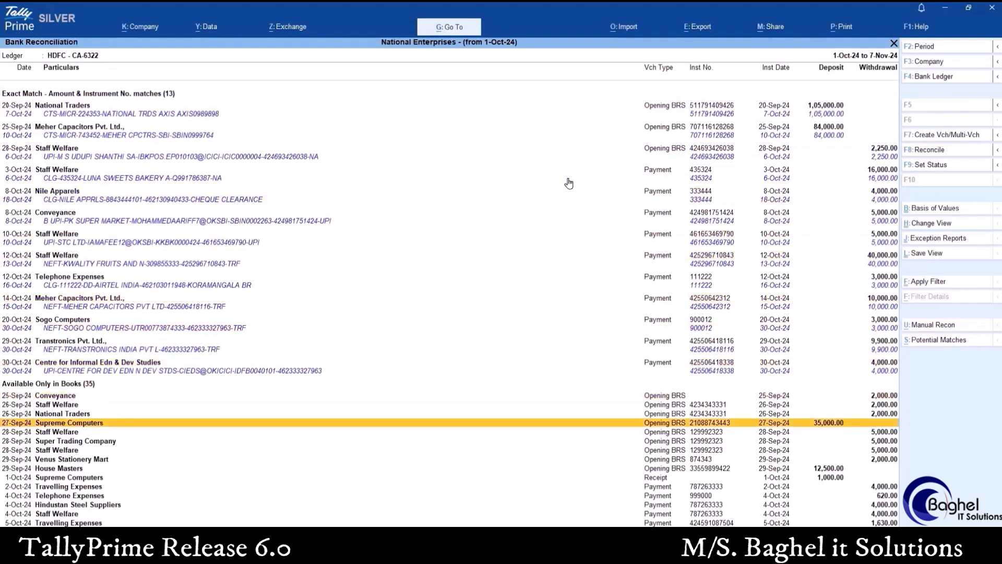
key(Up)
key(Up)
key(Up)
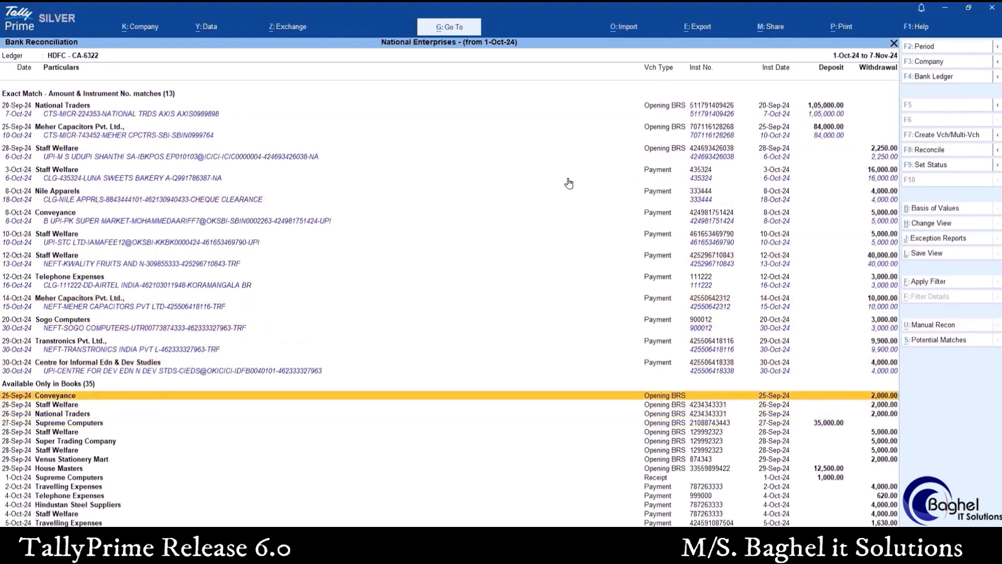
key(Down)
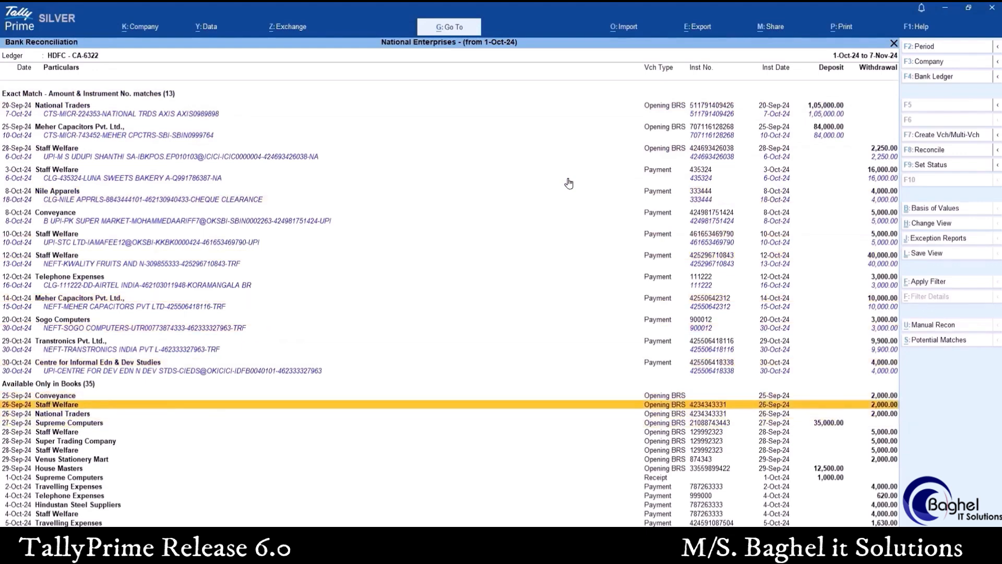
key(Down)
key(Down)
key(Down)
key(Down)
key(Down)
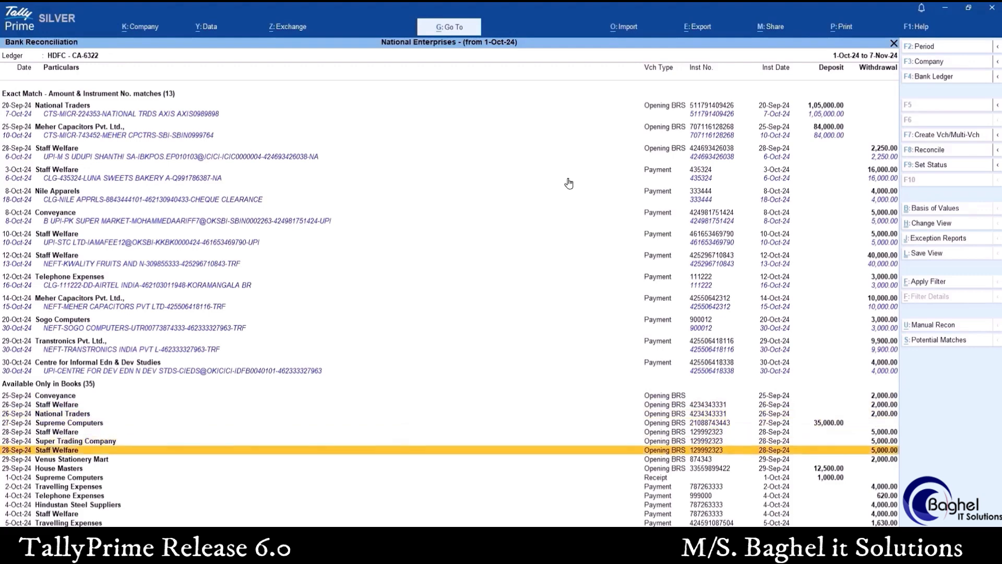
key(Down)
key(alt+Down)
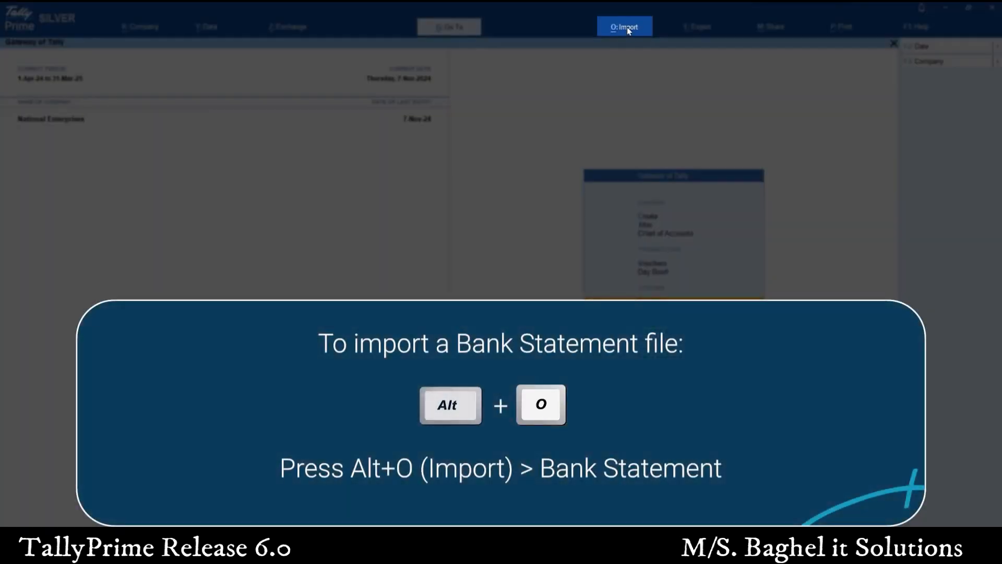
Set up a bank statement import for HDFC - CA-6322 from D:\Rel 6.0 with file HDFC Bank Statement 1to31Oct24.xls, supported file types and preview enabled
click(626, 29)
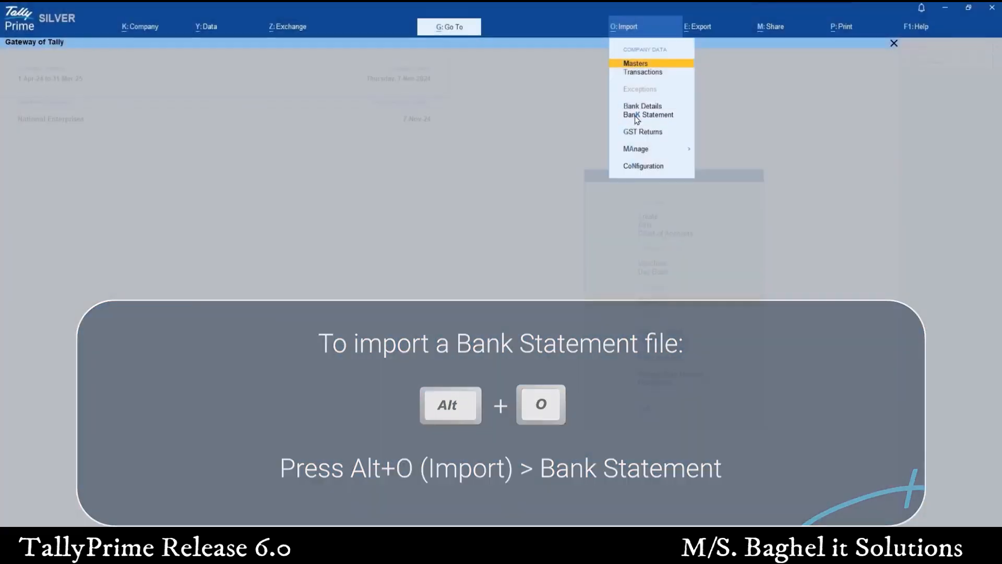
click(635, 116)
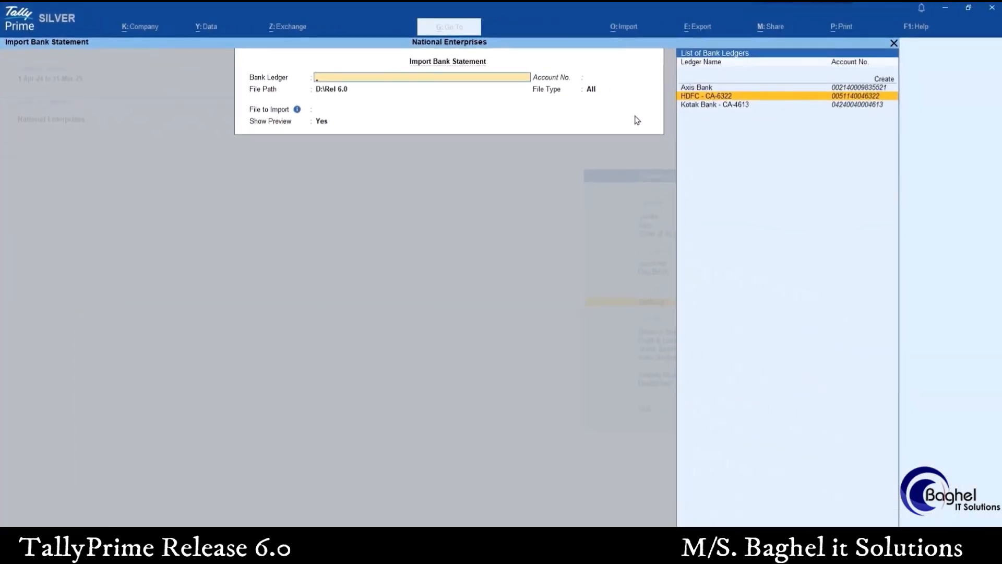
key(Return)
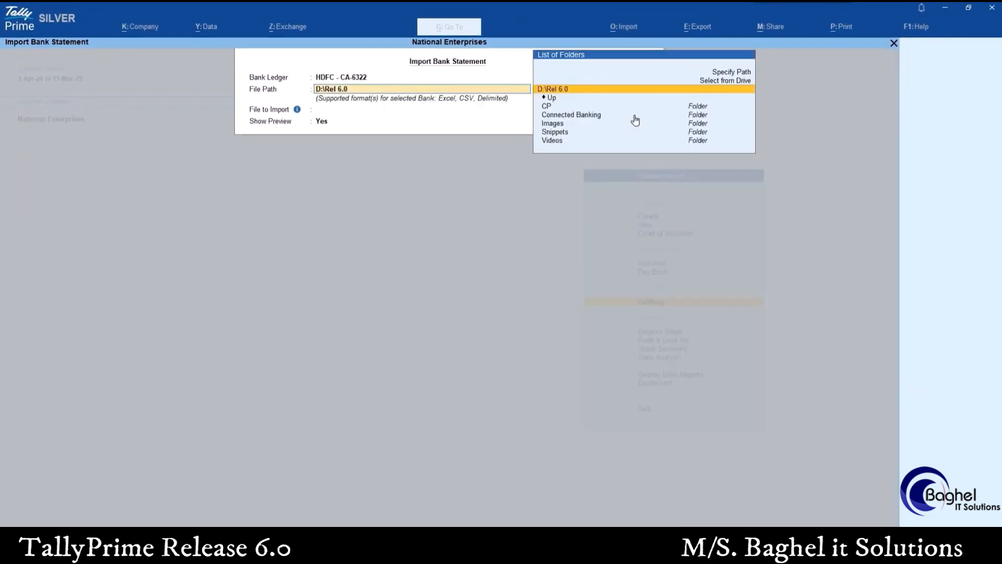
key(Return)
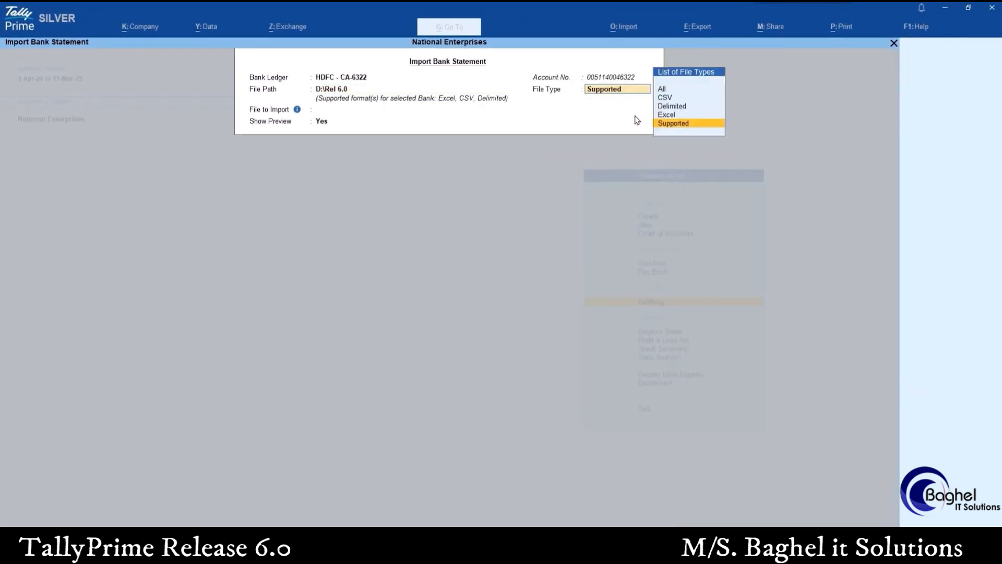
key(Return)
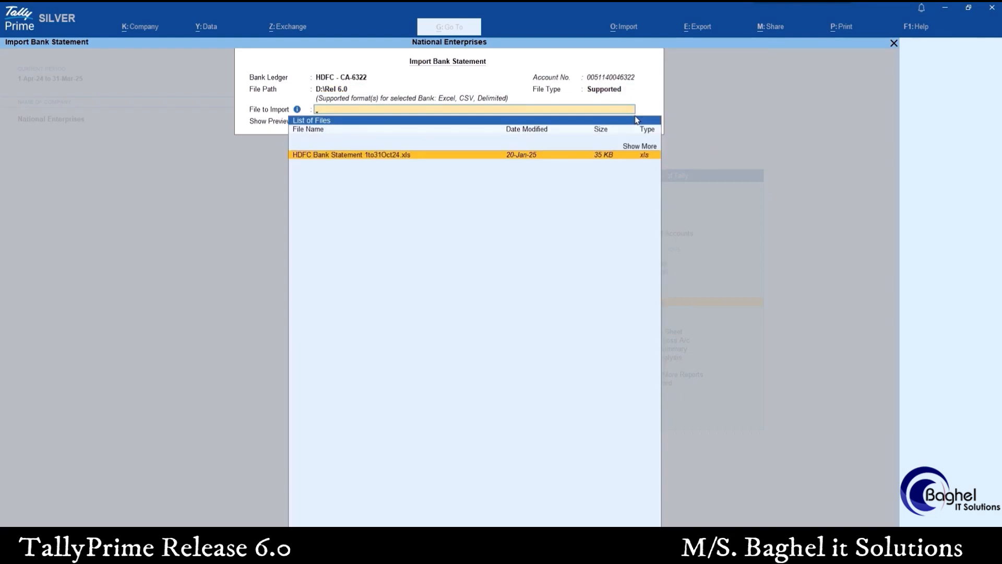
key(Return)
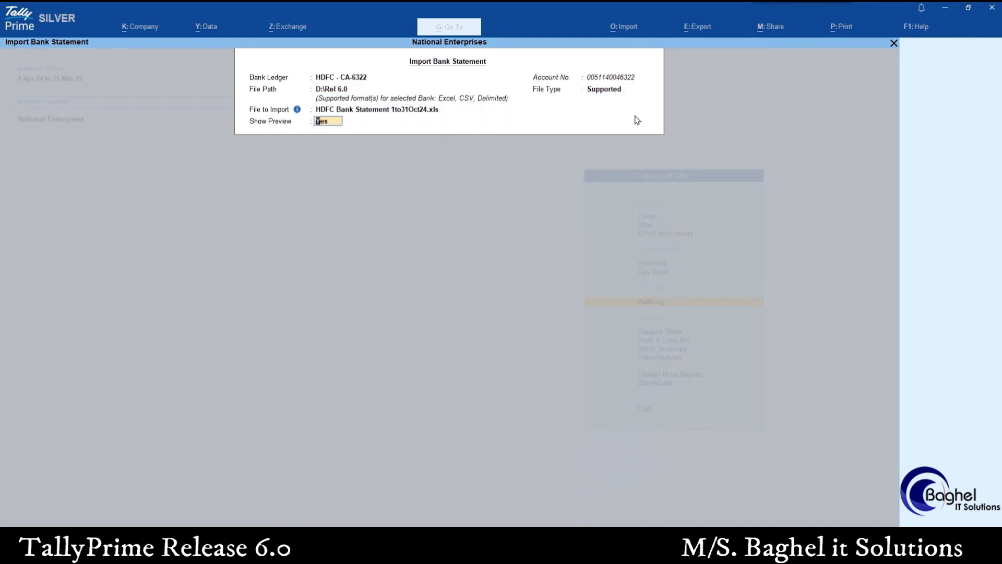
key(Return)
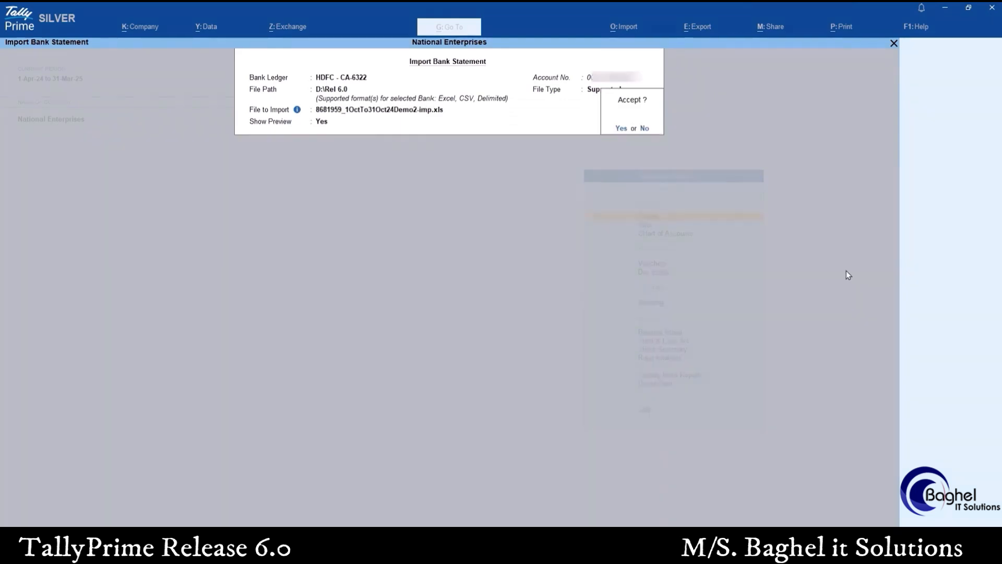
Import the previewed HDFC bank statement and open the Bank Reconciliation Summary
key(Return)
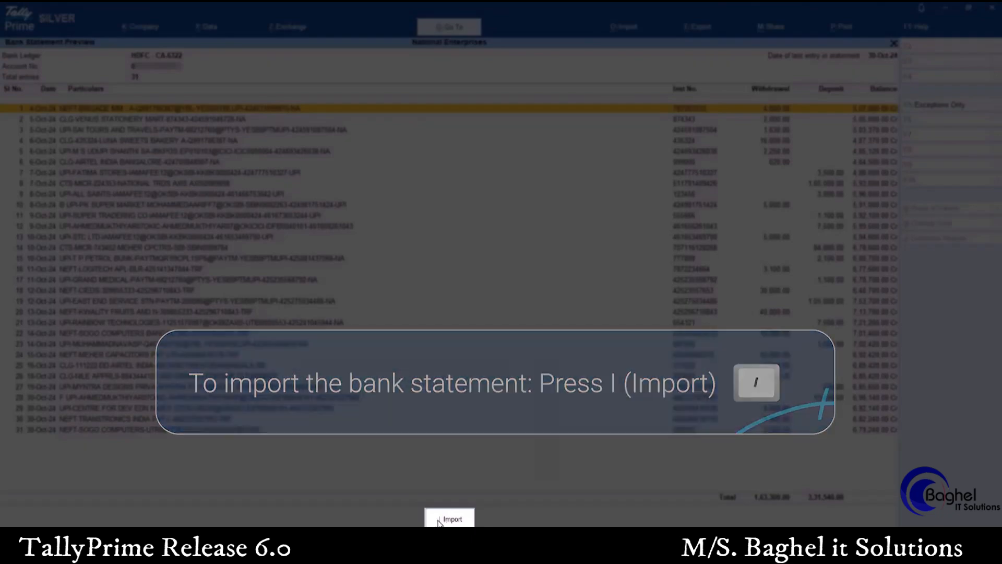
click(439, 521)
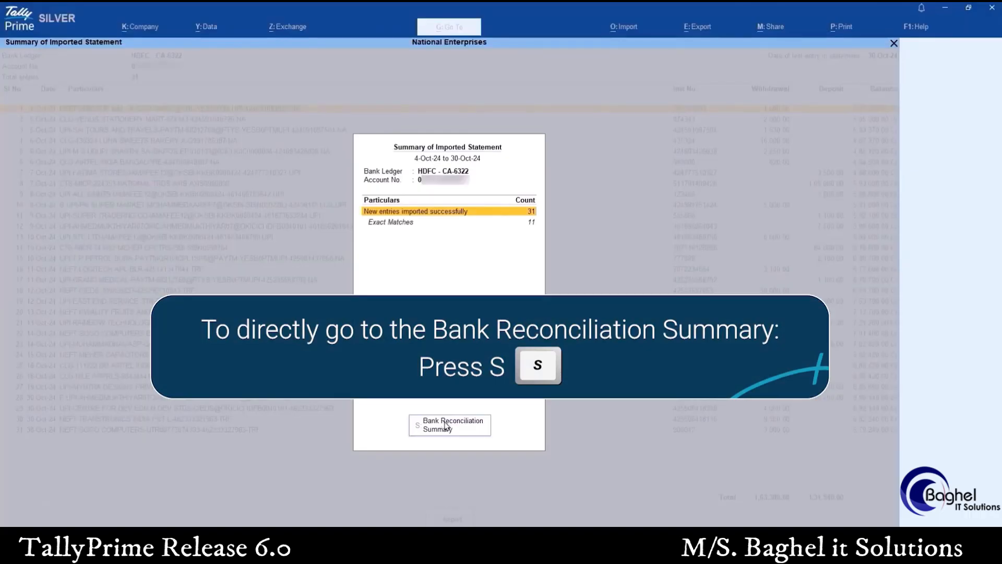
click(445, 426)
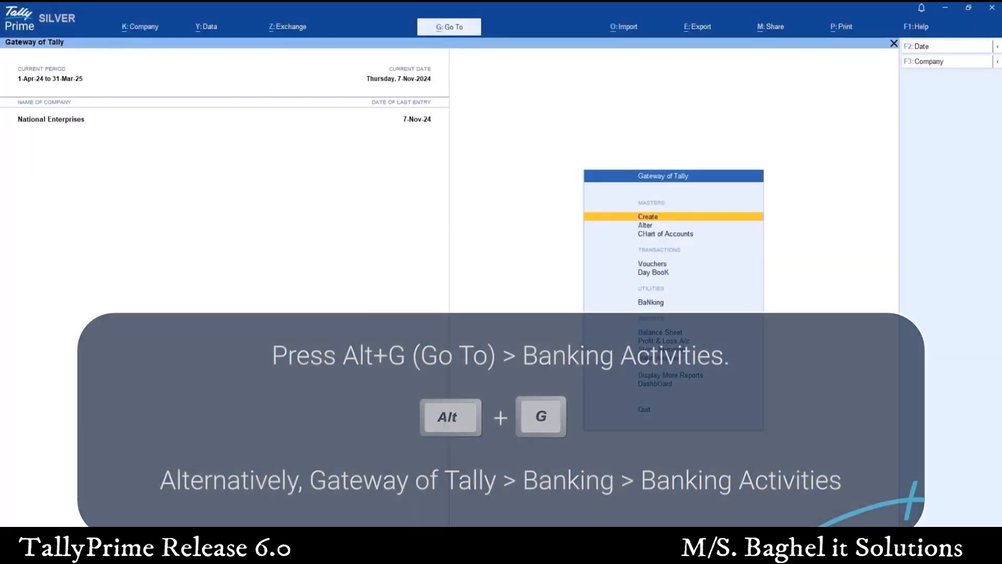
Open the Banking Activities report and go to the Bank Reconciliation figures of HDFC - CA-6322
key(alt+g)
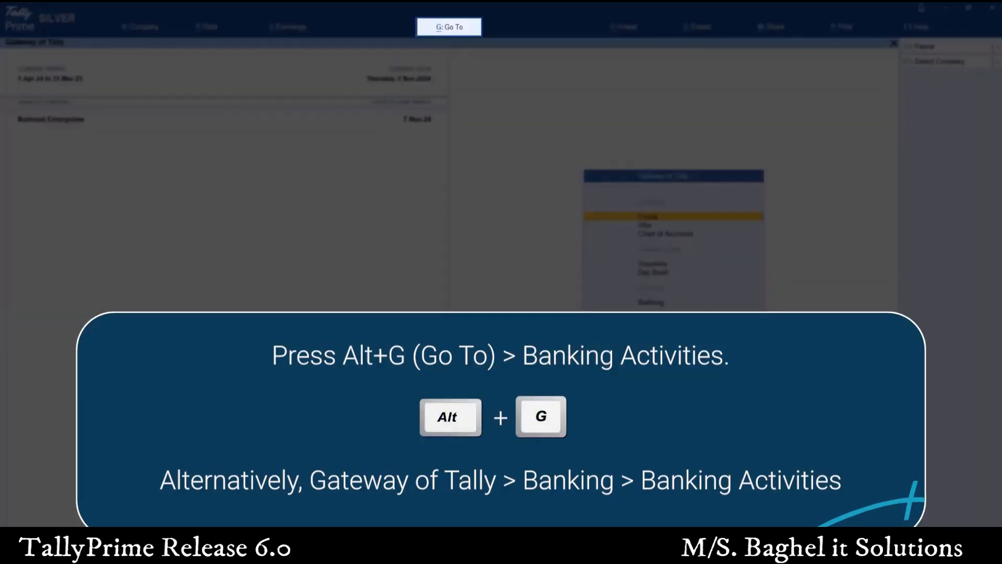
text(Bank)
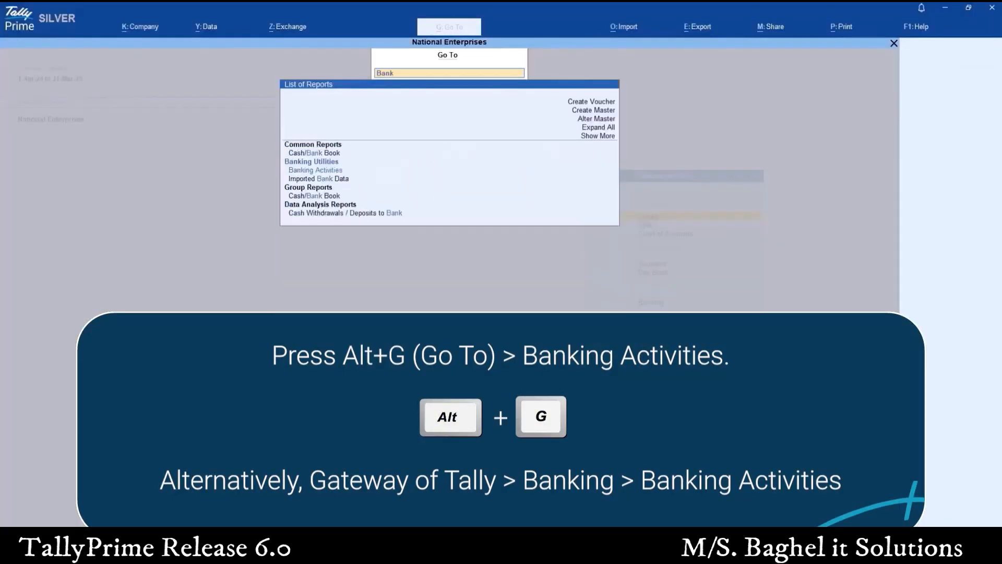
key(Down)
key(Return)
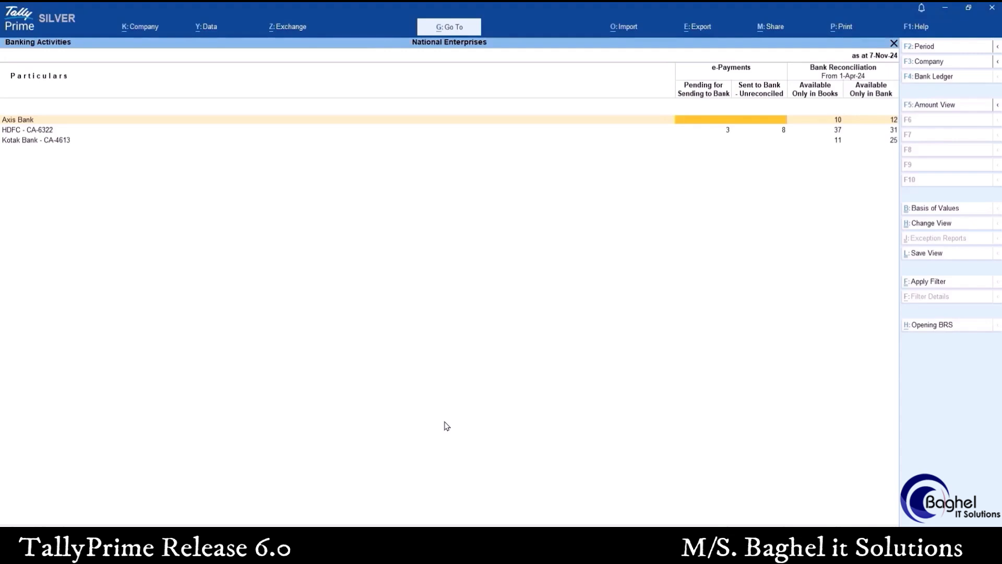
key(Down)
key(Right)
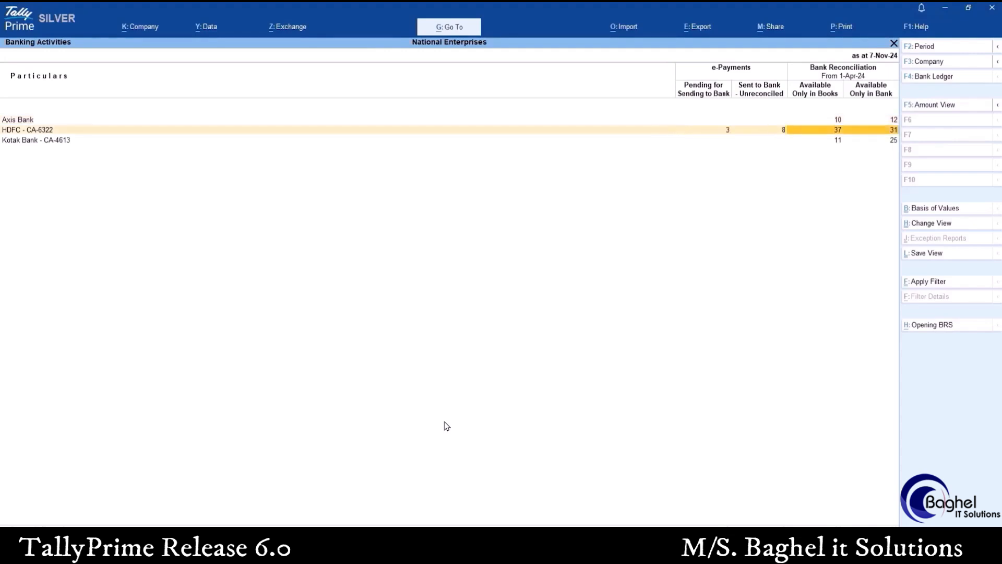
key(Up)
key(Down)
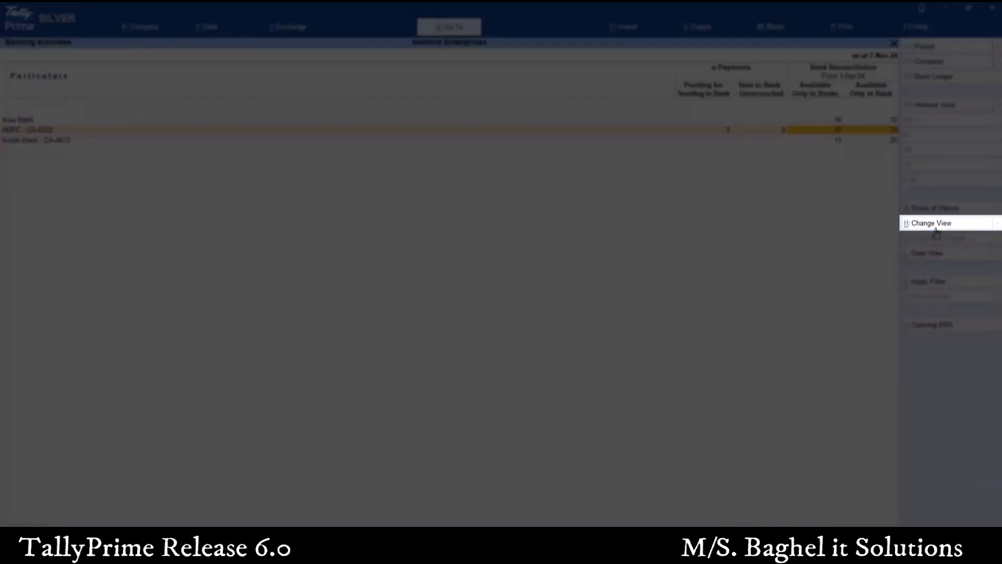
Switch Banking Activities to the Deposits & Withdrawals - Unreconciled view, show it as amounts, and return to counts
click(936, 229)
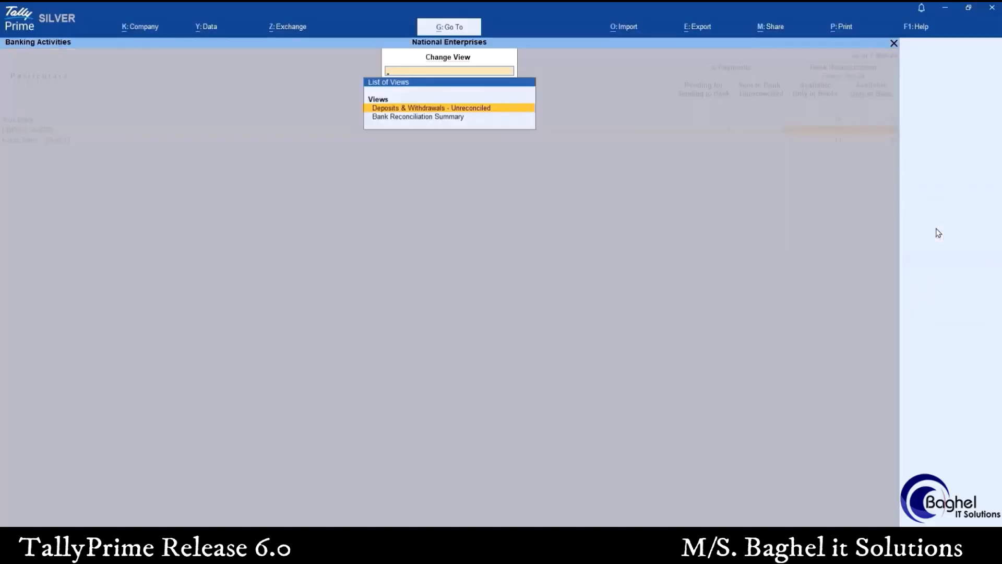
key(Return)
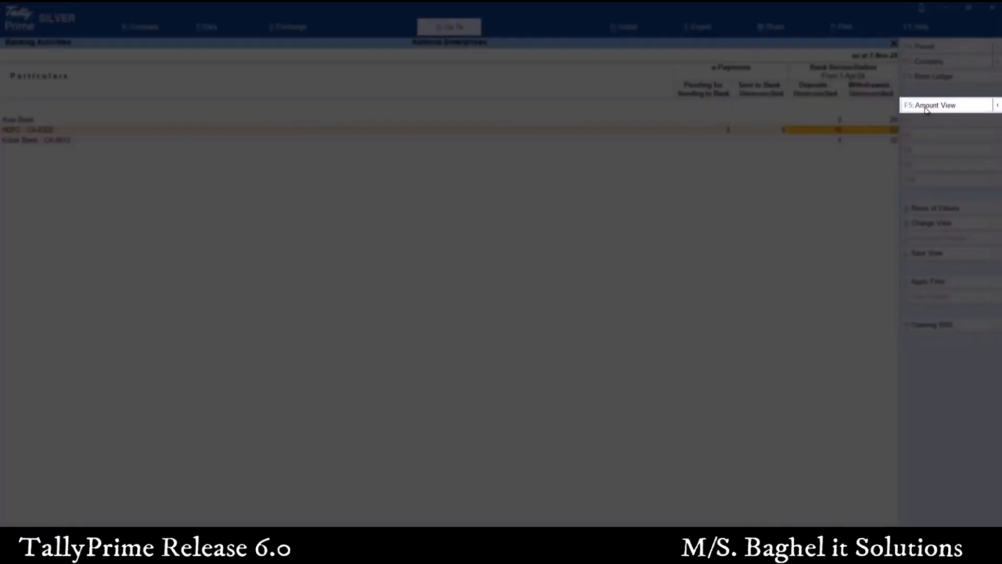
click(926, 109)
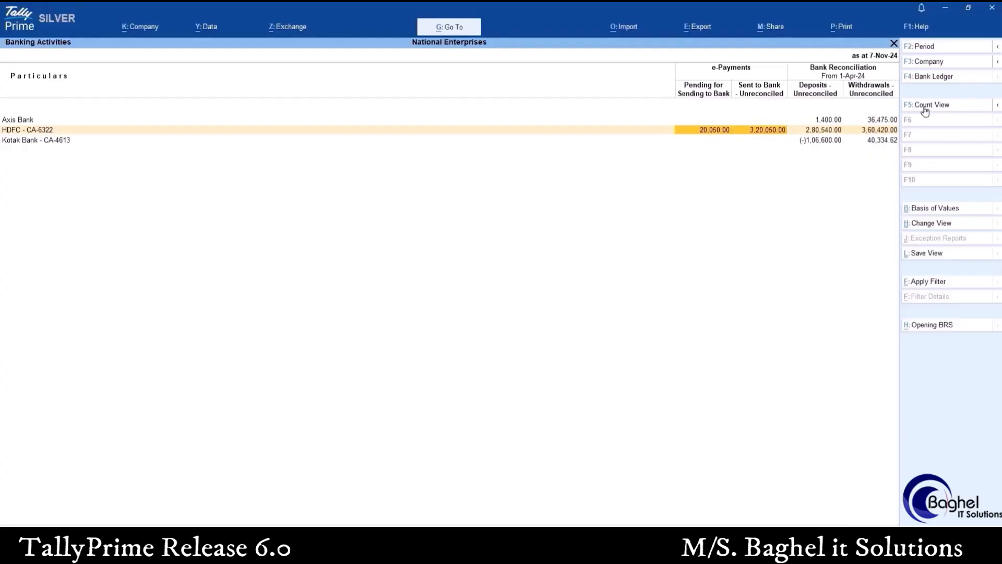
click(925, 107)
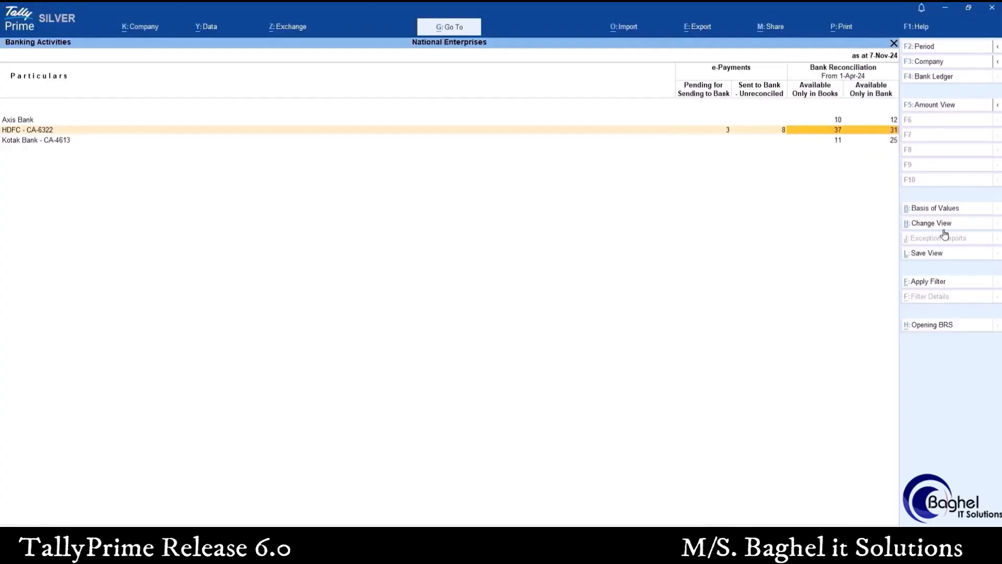
Open the Bank Reconciliation Summary of HDFC - CA-6322 and review the Available Only in Books, Available Only in Bank and bank statement balance lines
key(Return)
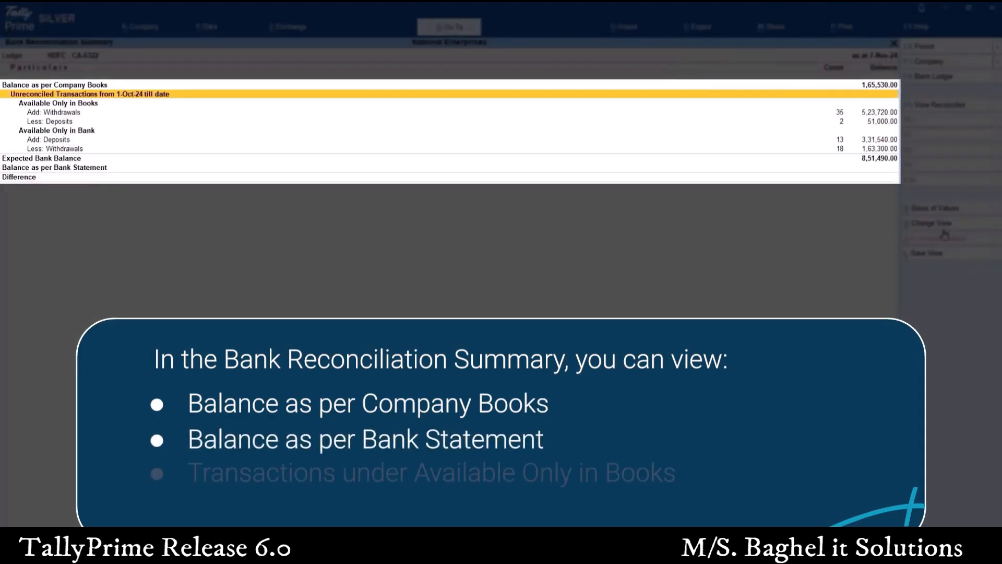
key(Down)
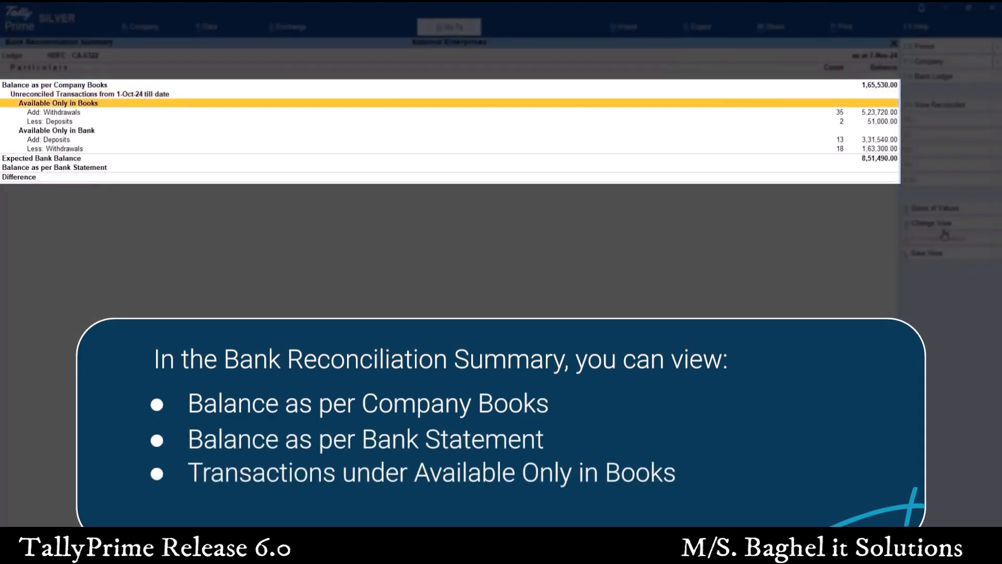
key(Down)
key(Down)
key(Down)
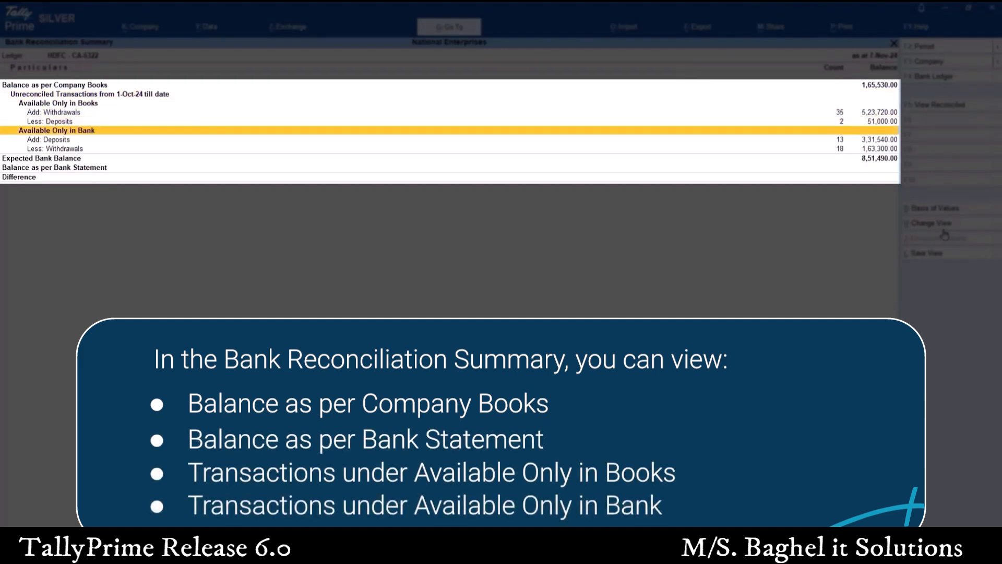
key(Down)
key(Down)
key(Down)
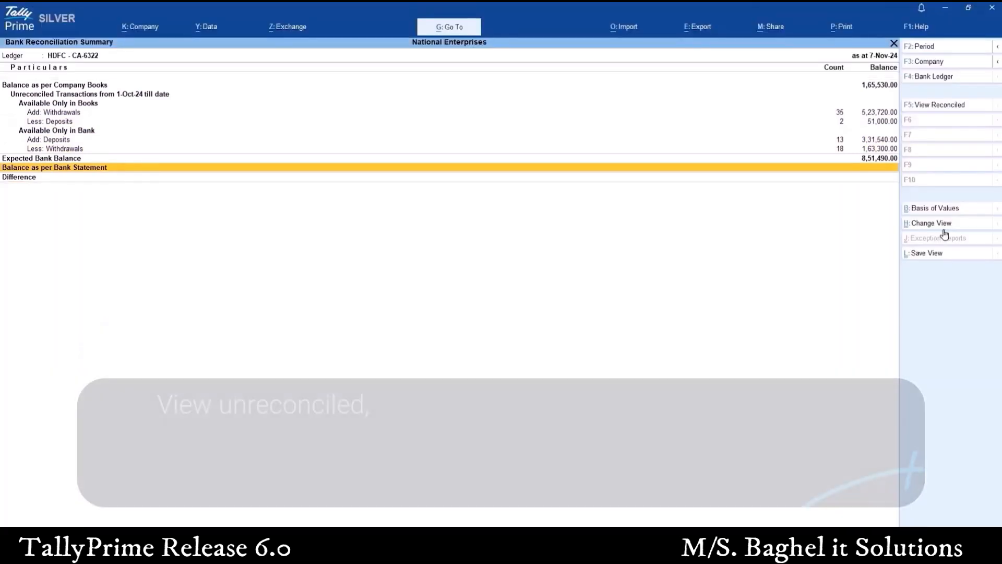
Set Show Pending e-Payments to Yes for the summary and go through its lines to e-Payments Sent to Bank
key(F12)
text(y)
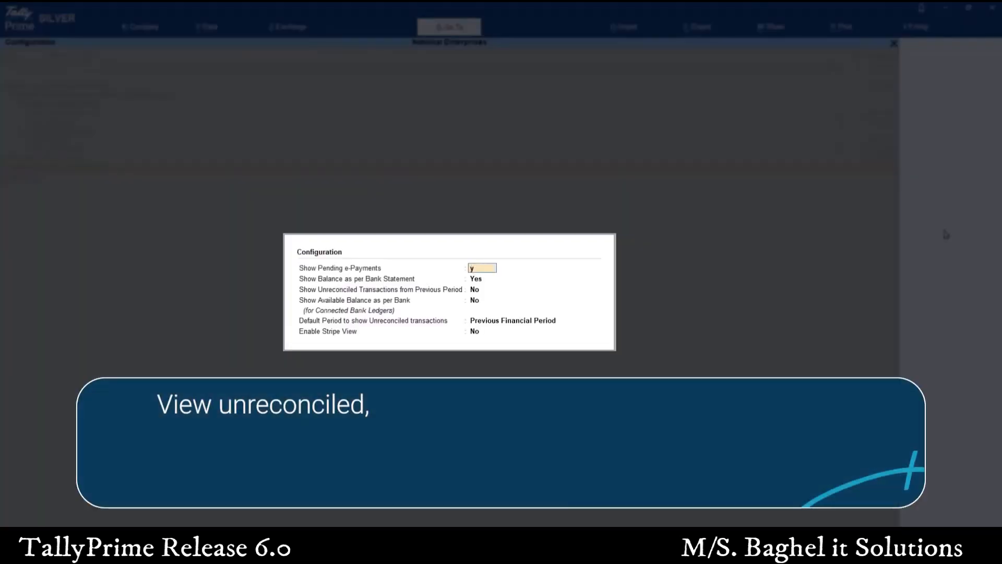
key(Return)
key(ctrl+a)
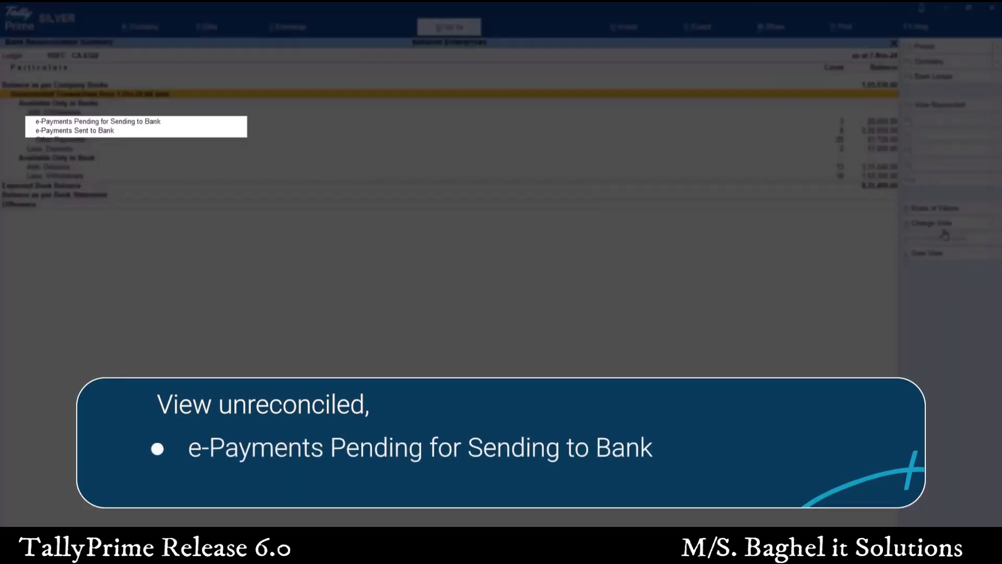
key(Down)
key(Down)
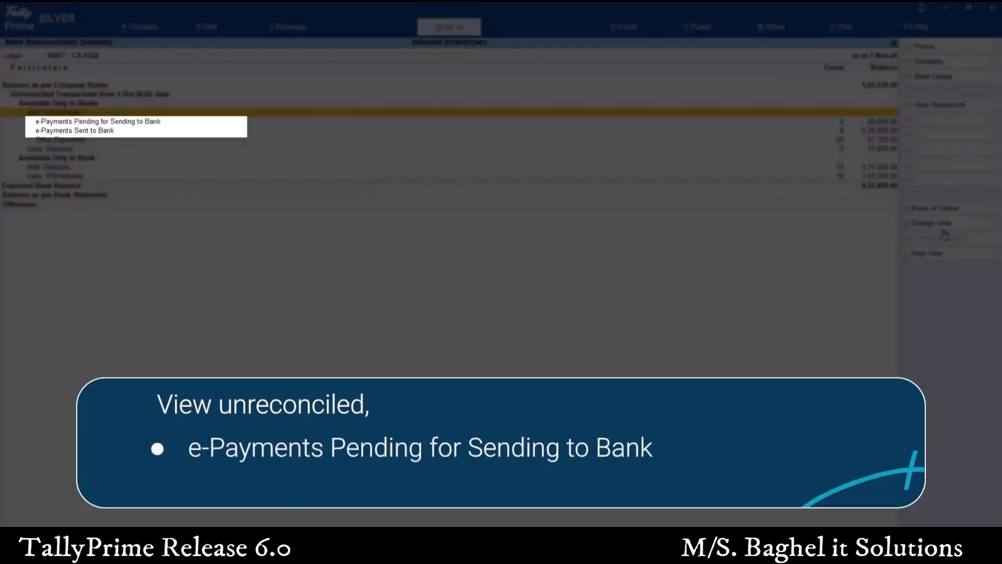
key(Down)
key(Down)
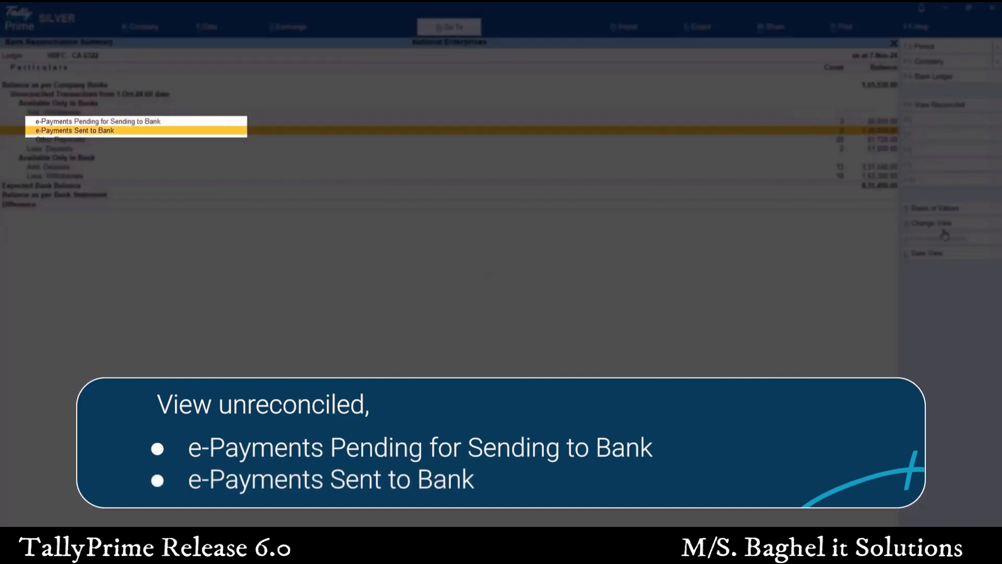
Open the details of Unreconciled Transactions from 1-Oct-24 till date from the Bank Reconciliation Summary
key(Up)
key(Up)
key(Up)
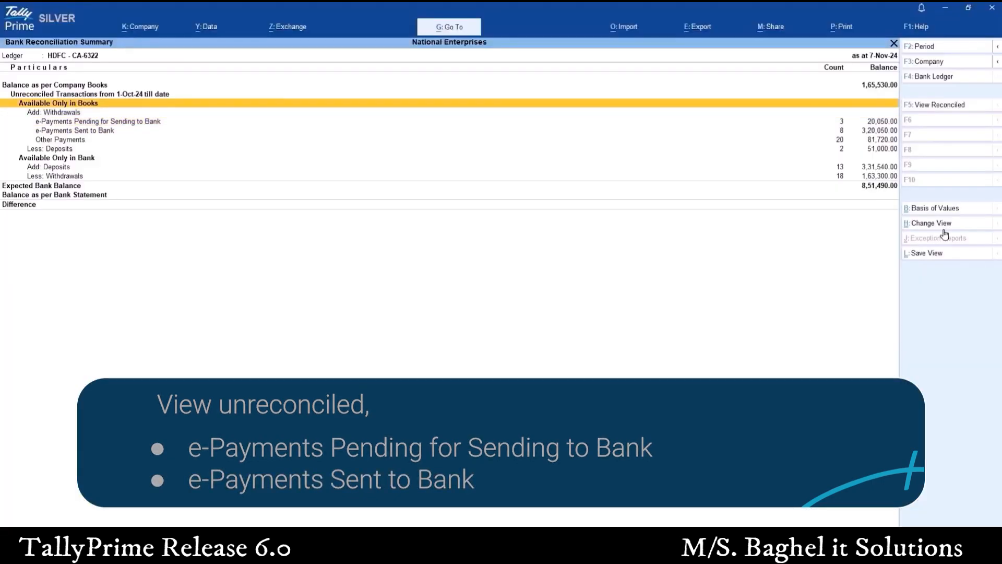
key(Up)
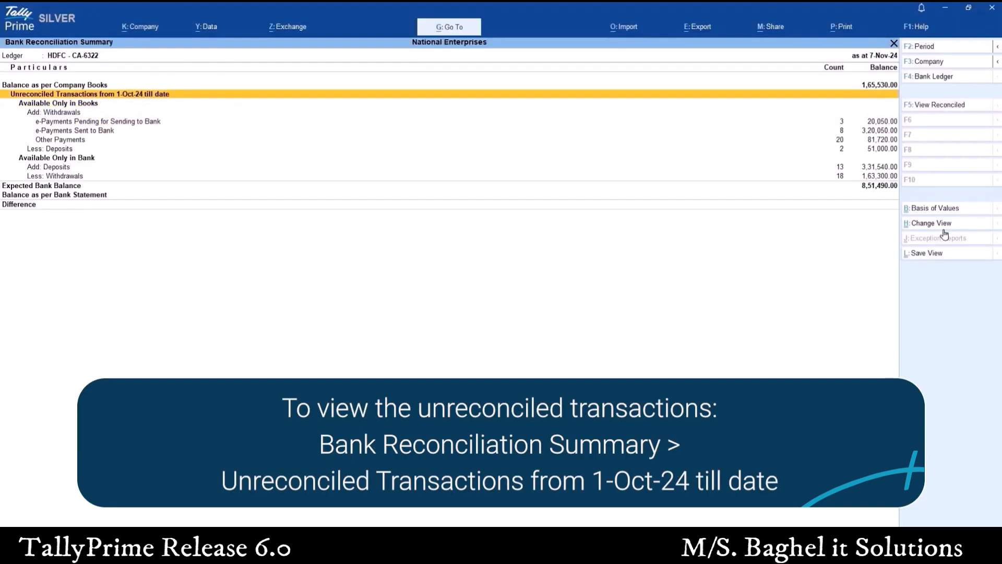
key(Return)
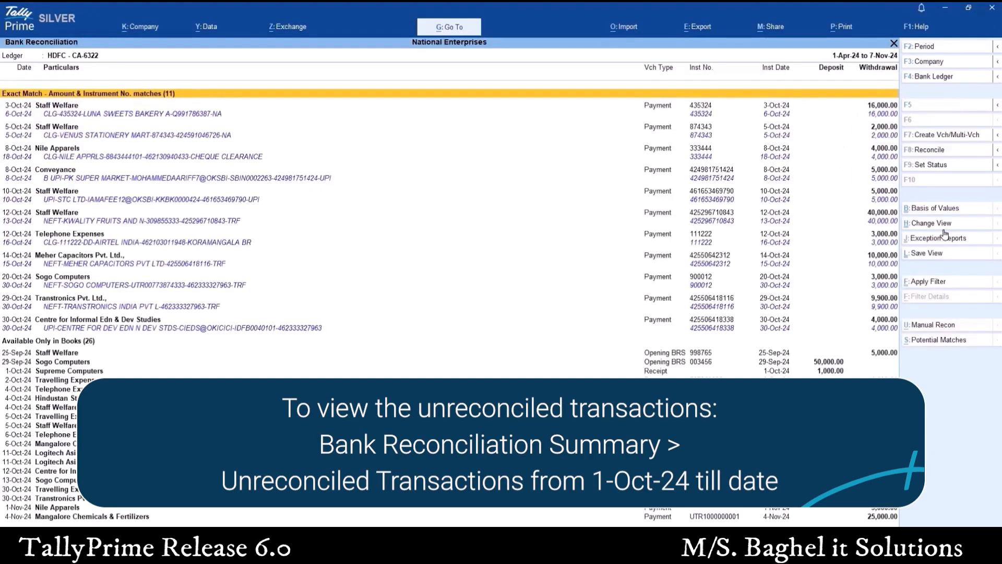
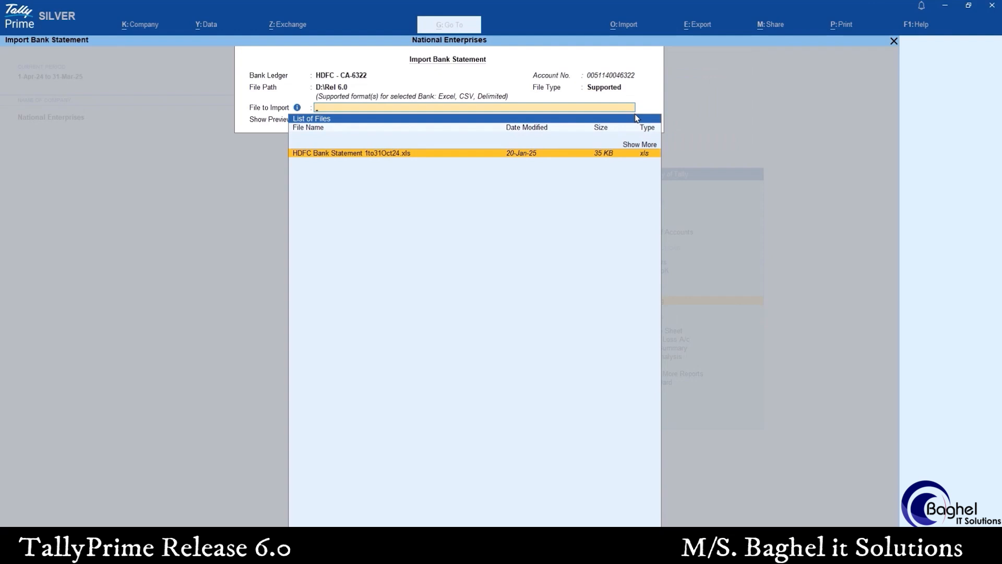
Import HDFC Bank Statement 1to31Oct24.xls with Show Preview set to Yes, and close the summary of the imported statement
key(Return)
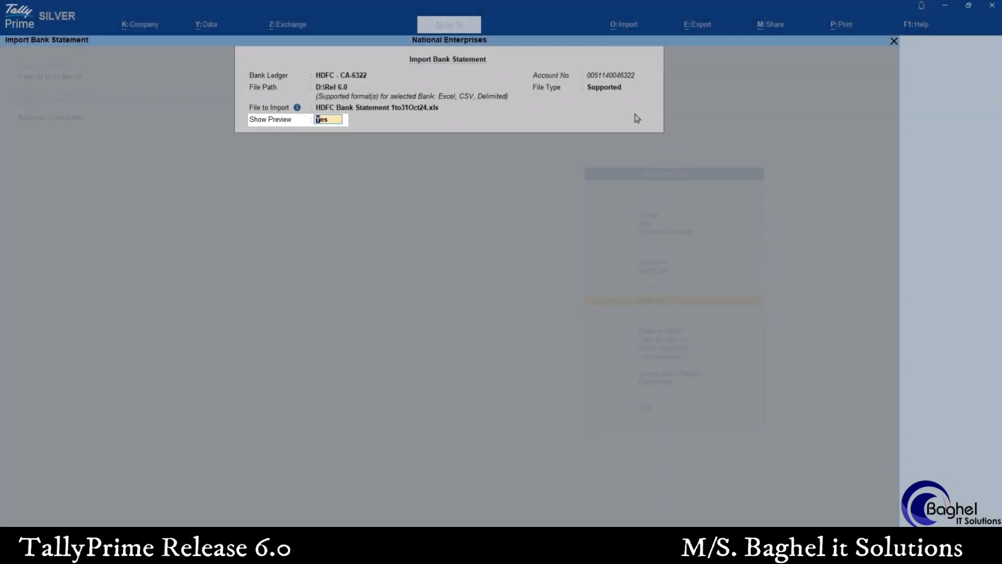
key(Return)
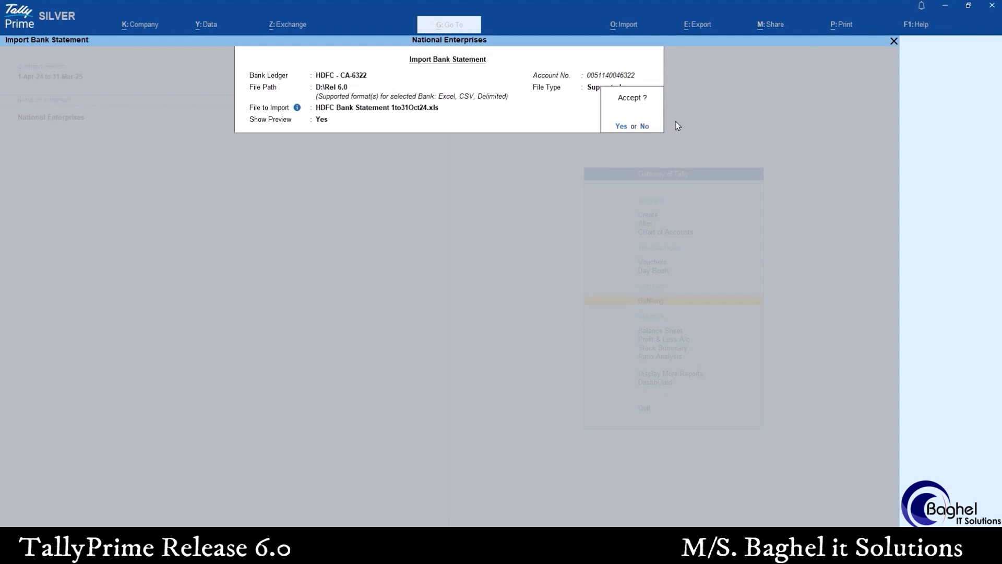
key(Return)
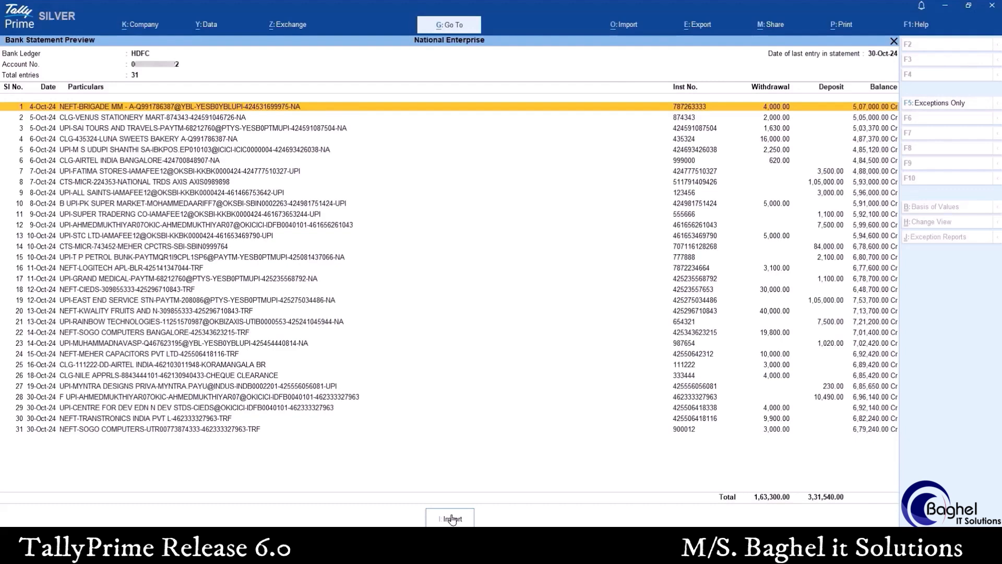
click(453, 519)
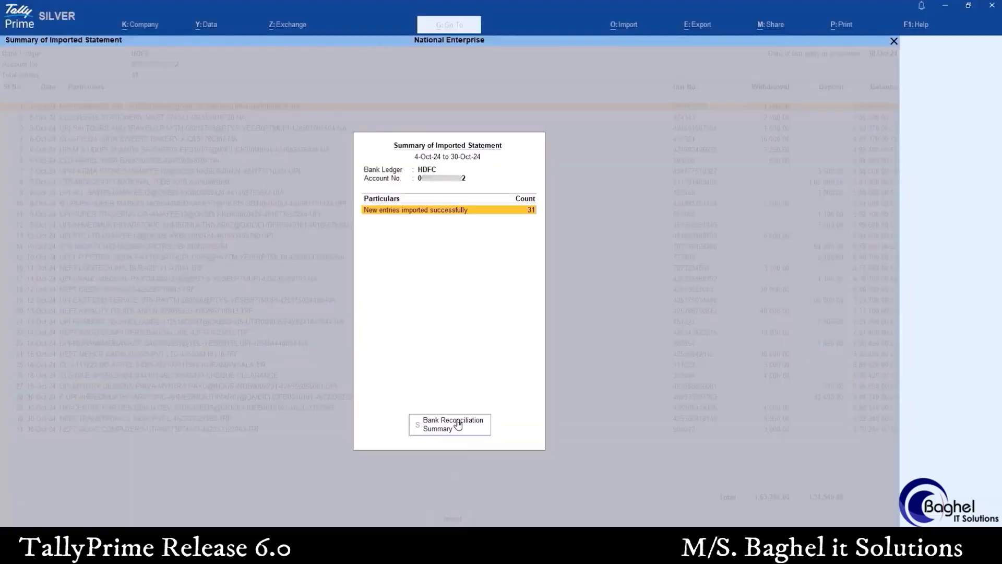
key(Escape)
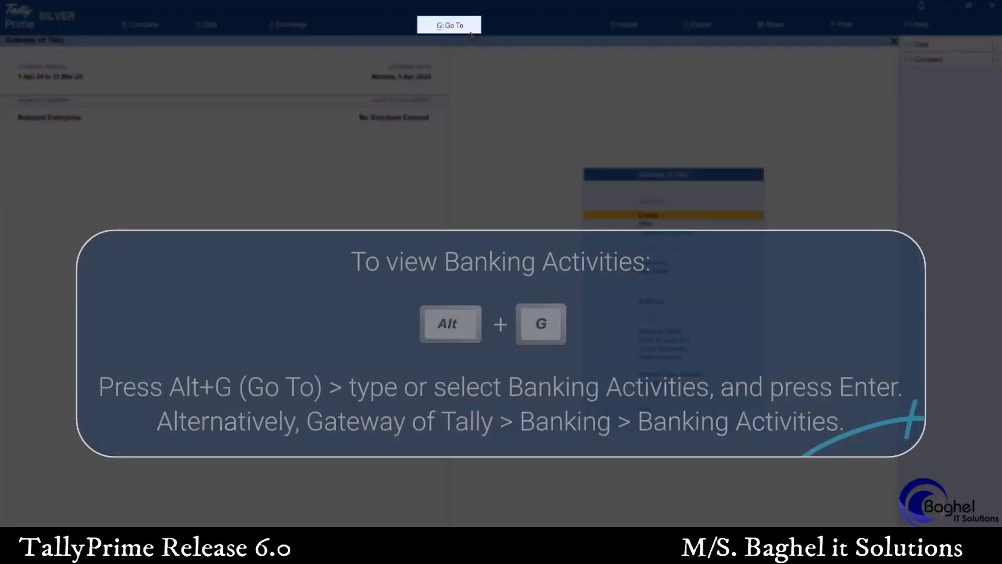
Open Banking Activities and go through the HDFC reconciliation summary to the details of Unreconciled Transactions from 1-Oct-24 till date
click(471, 32)
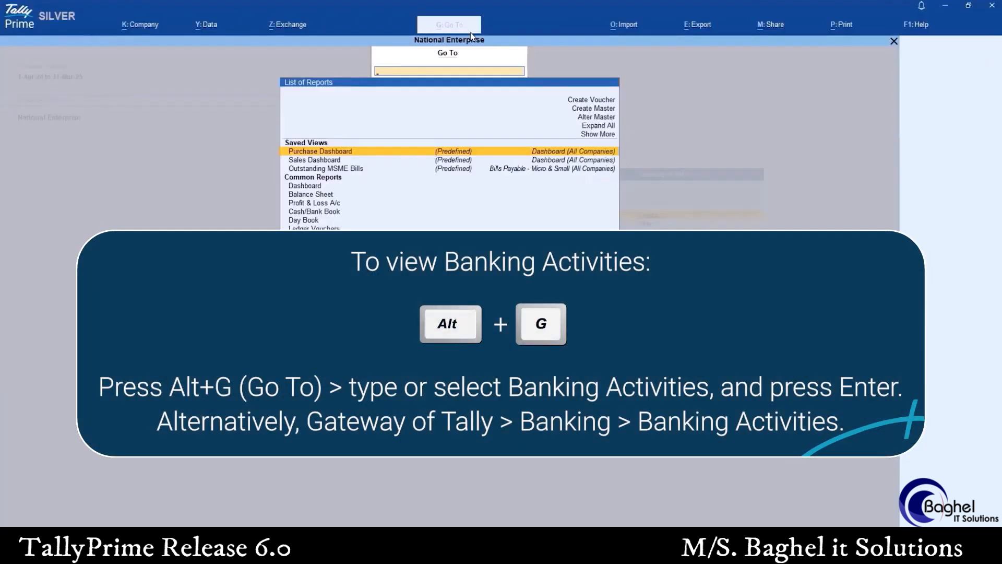
text(Bank)
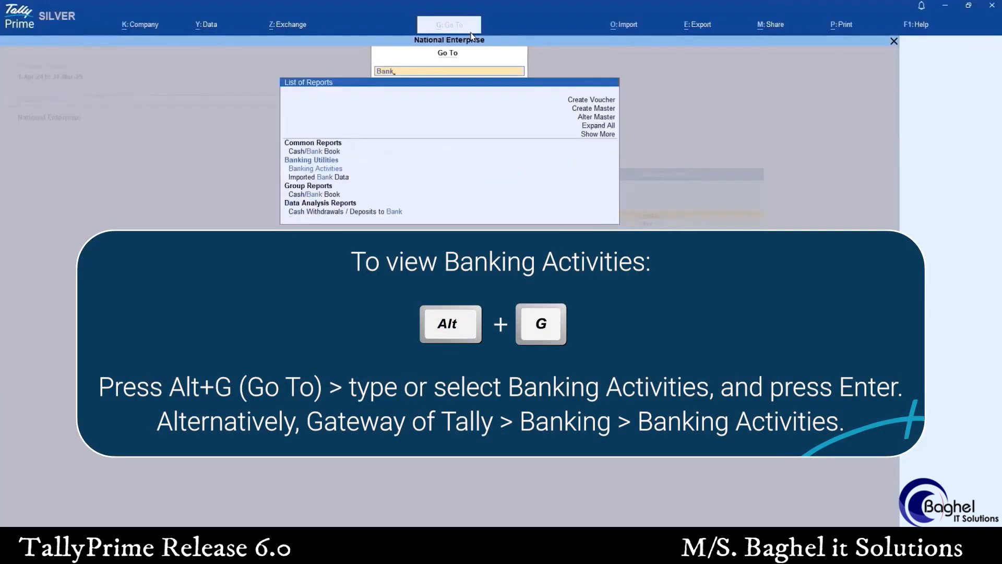
key(Down)
key(Down)
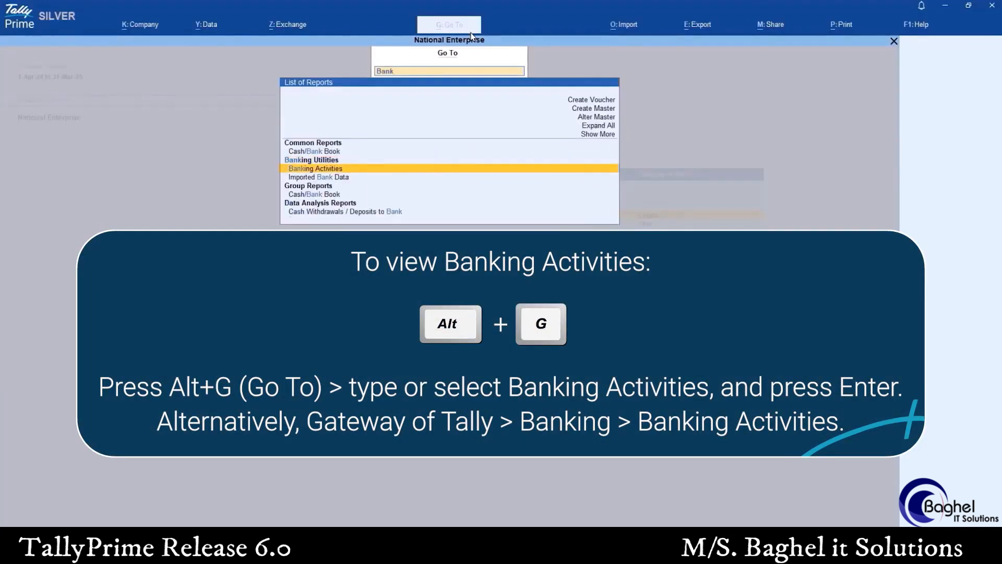
key(Return)
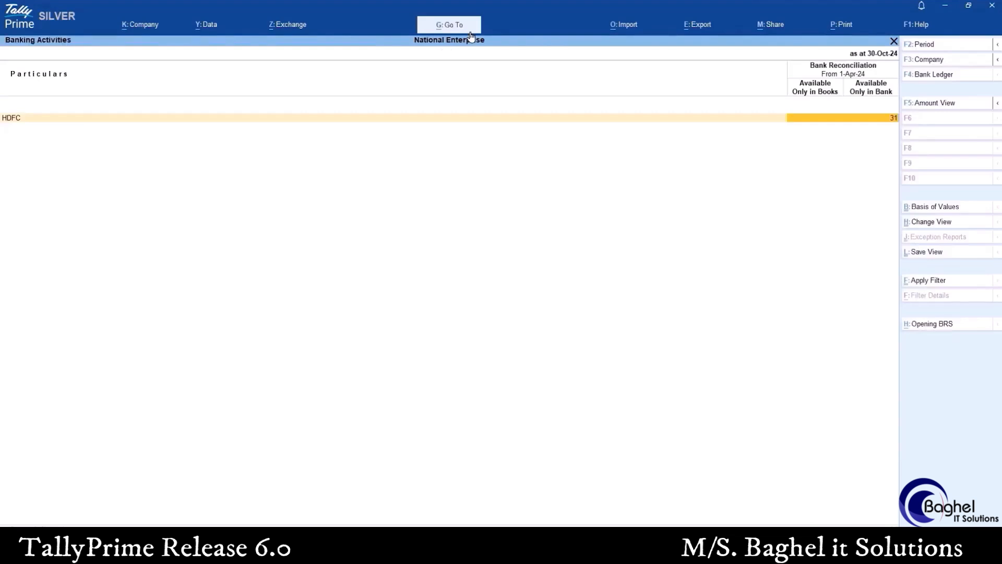
key(Return)
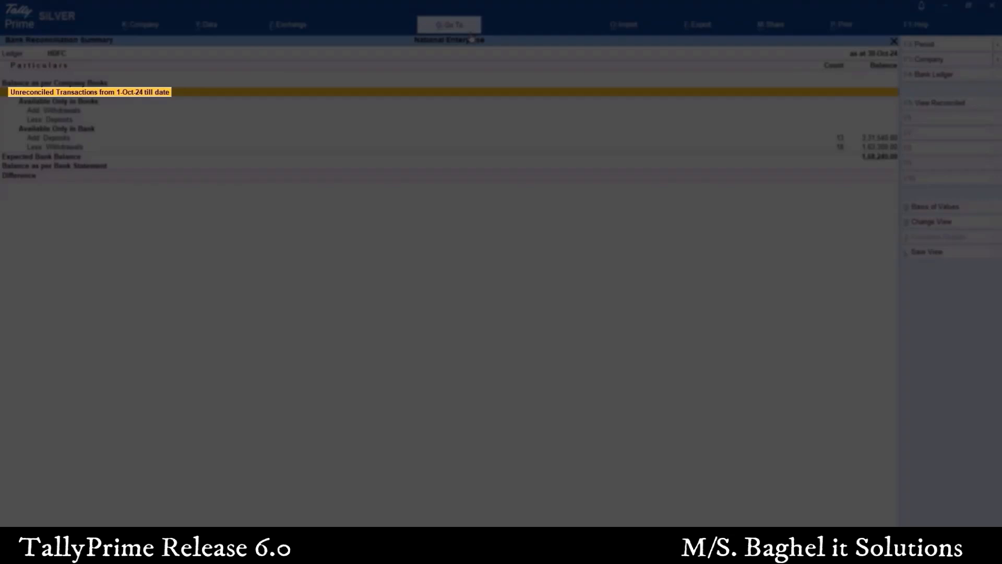
key(Return)
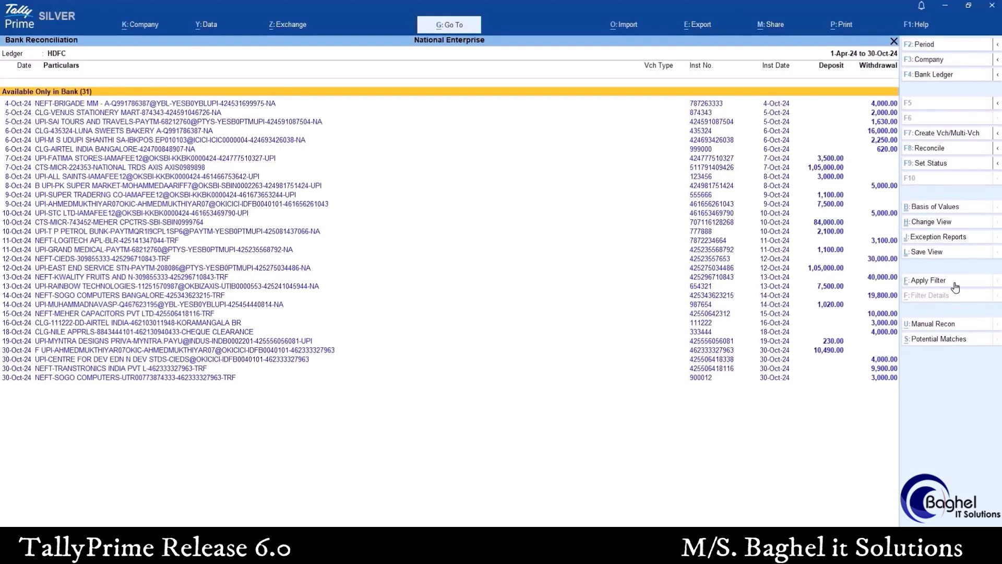
Start Multiple Voucher Creation for the Brigade MM, Venus Stationery Mart and Sai Tours and Travels withdrawals of 4 and 5-Oct-24
key(Down)
key(space)
key(space)
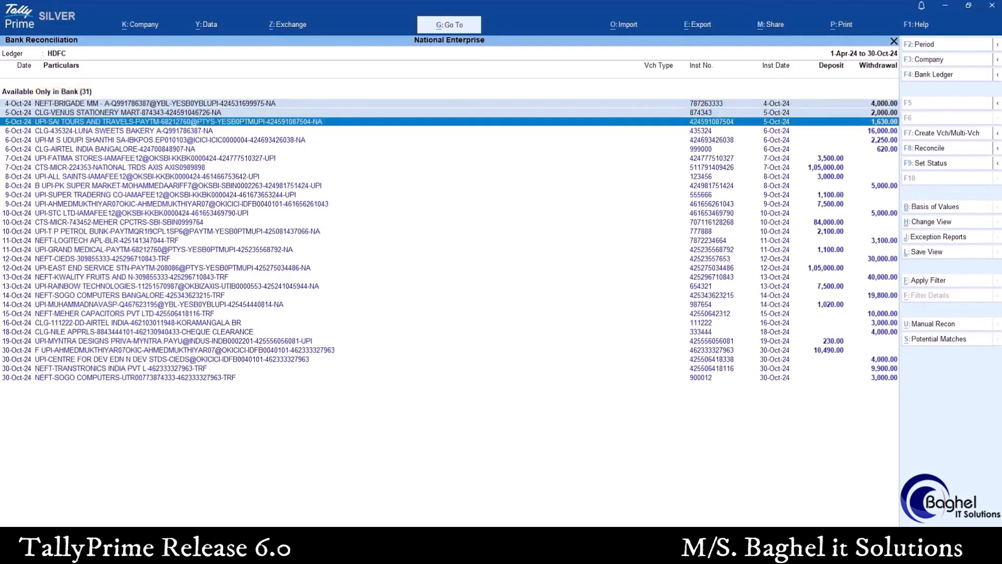
click(949, 136)
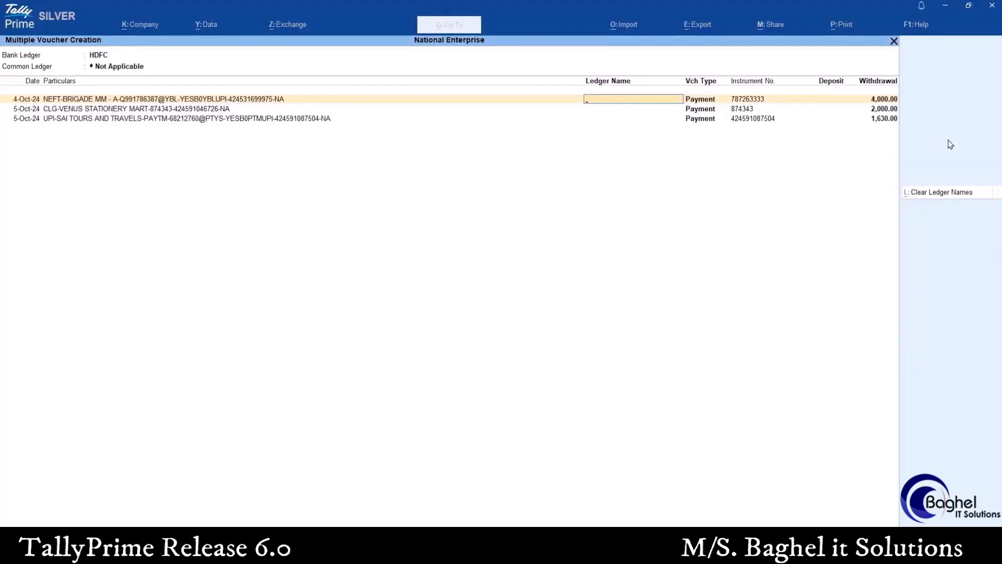
Assign the ledgers Staff Welfare, Stationery and Travelling Expenses, in that order, to the three payment entries
key(Down)
key(Down)
key(Down)
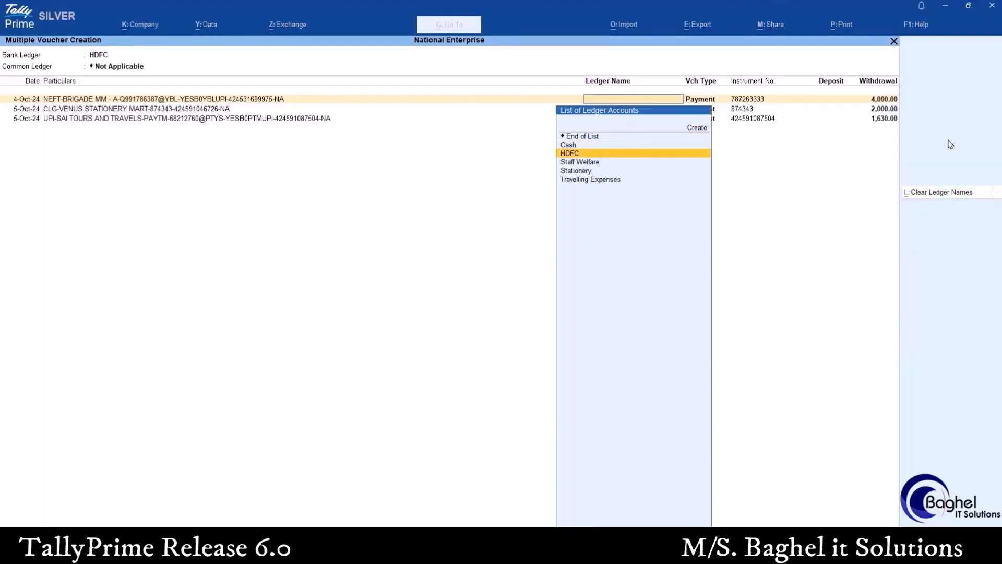
key(Return)
key(Down)
key(Down)
key(Down)
key(Down)
key(Down)
key(Return)
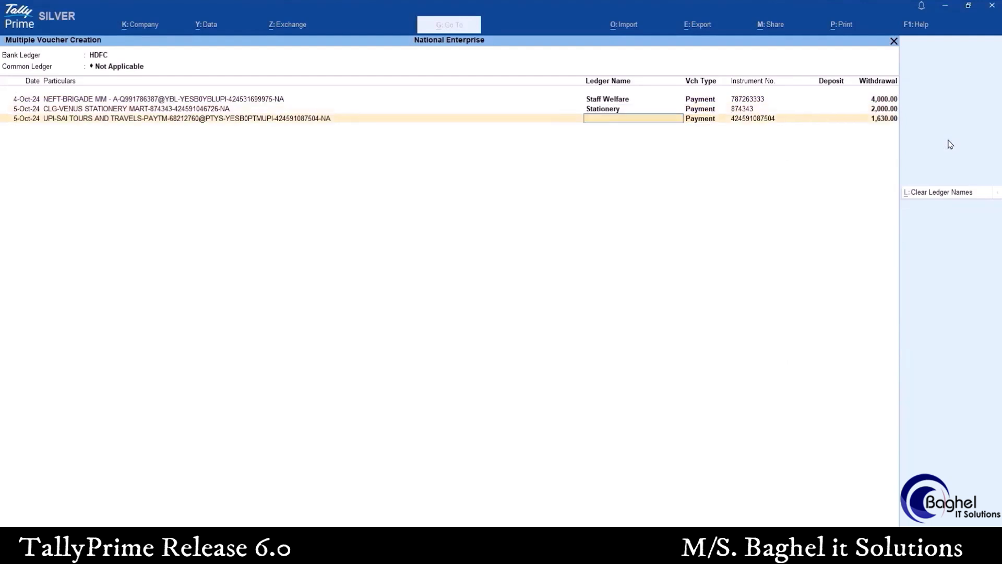
key(Down)
key(Down)
key(Down)
key(Down)
key(Down)
key(Down)
key(Return)
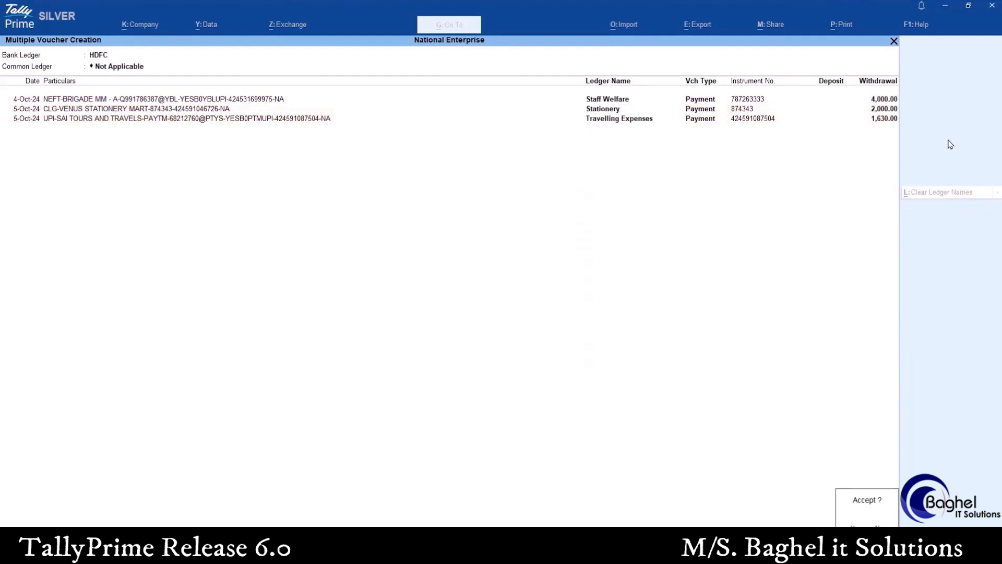
Create the three vouchers, and mark the Staff Welfare and Stationery ones as regular and reconcile them
key(Return)
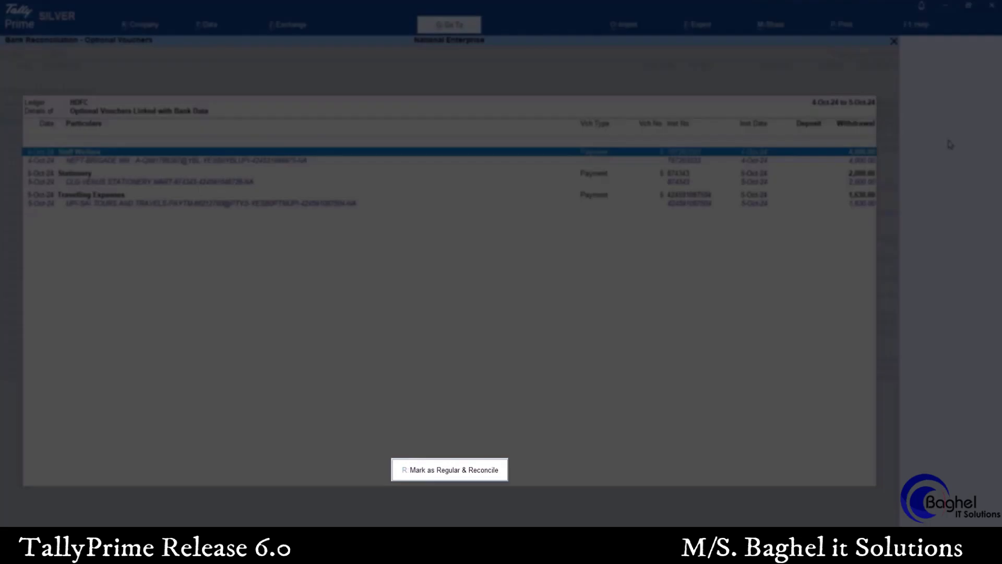
click(443, 472)
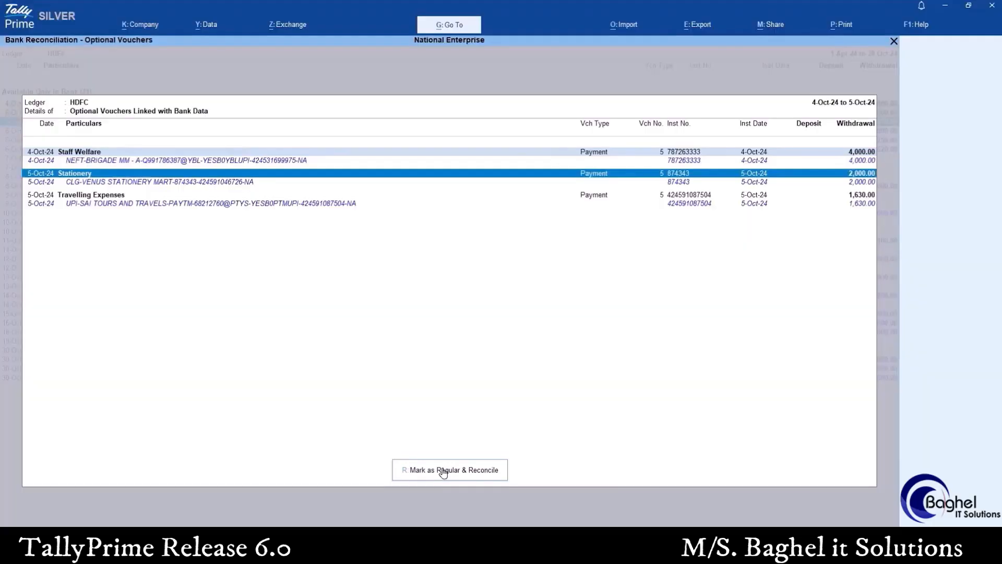
click(444, 471)
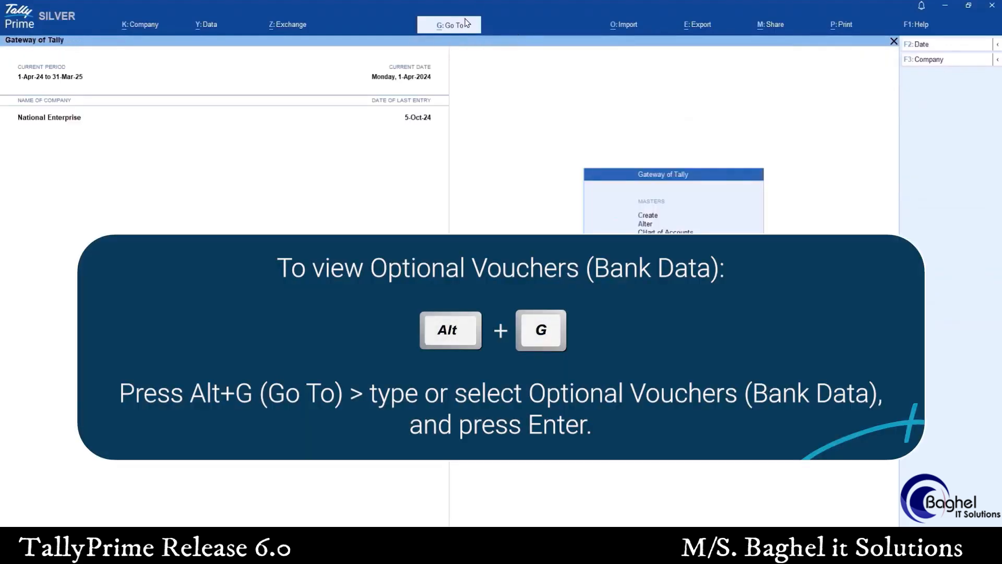
Open the Optional Vouchers (Bank Data) report, and mark the Travelling Expenses voucher as regular and reconcile it
click(465, 24)
text(Optiona)
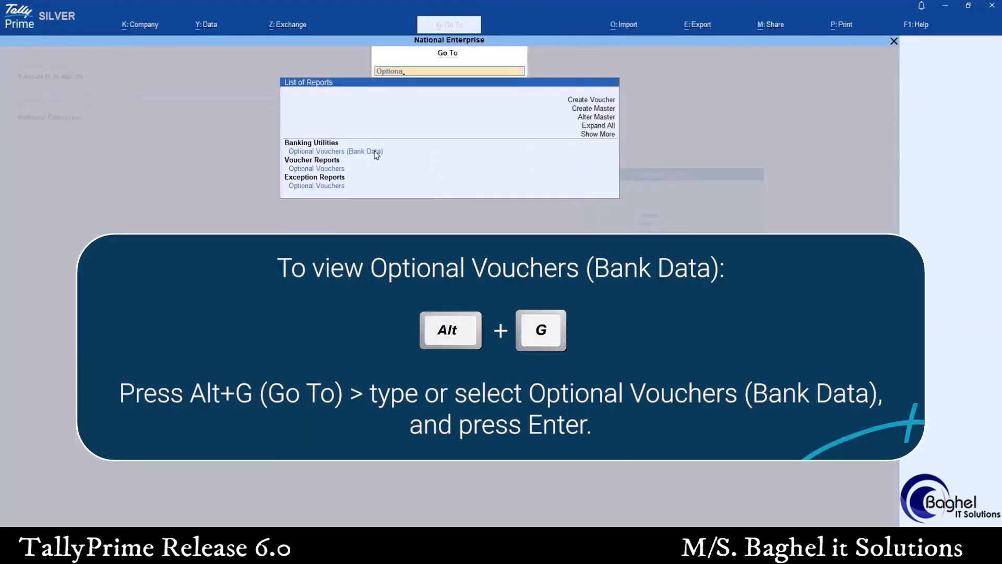
click(374, 152)
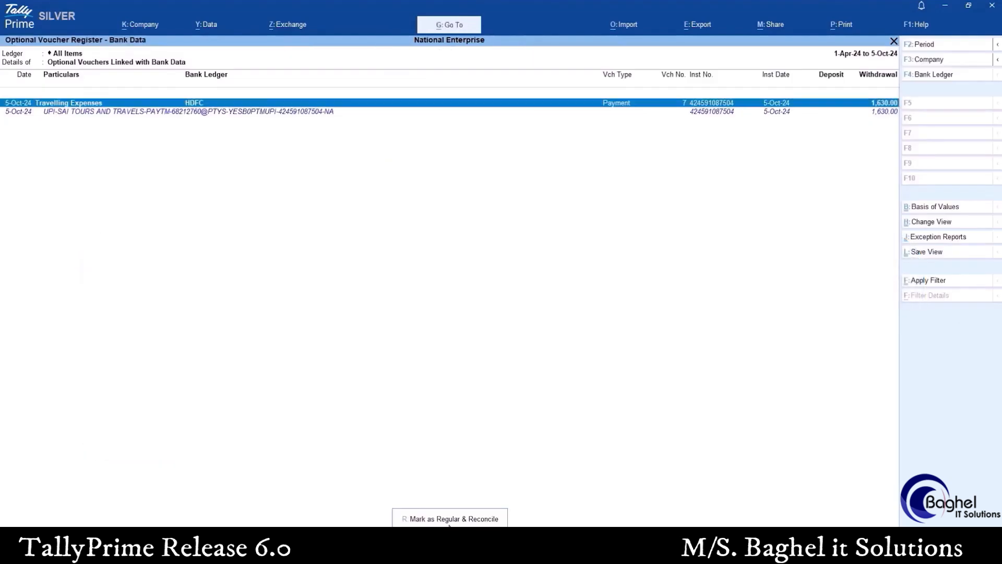
click(450, 518)
click(434, 327)
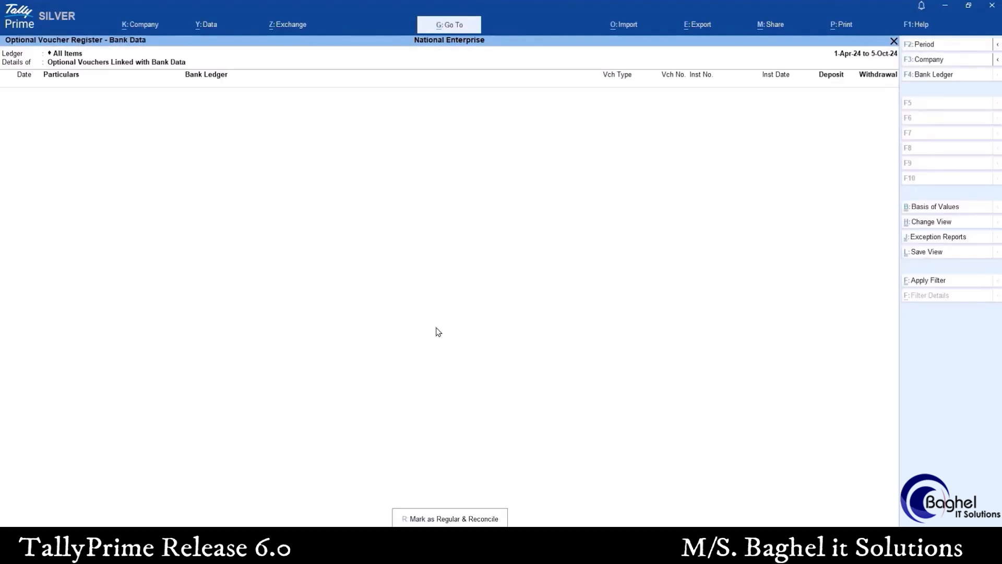
Return through Banking Activities to the unreconciled transaction details of the HDFC ledger
key(Escape)
key(Return)
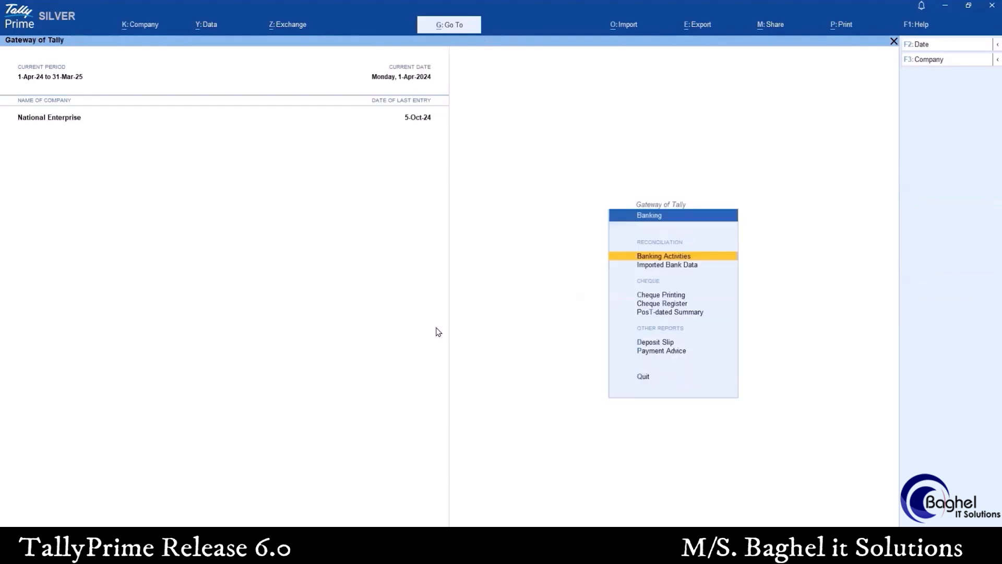
key(Return)
key(Return)
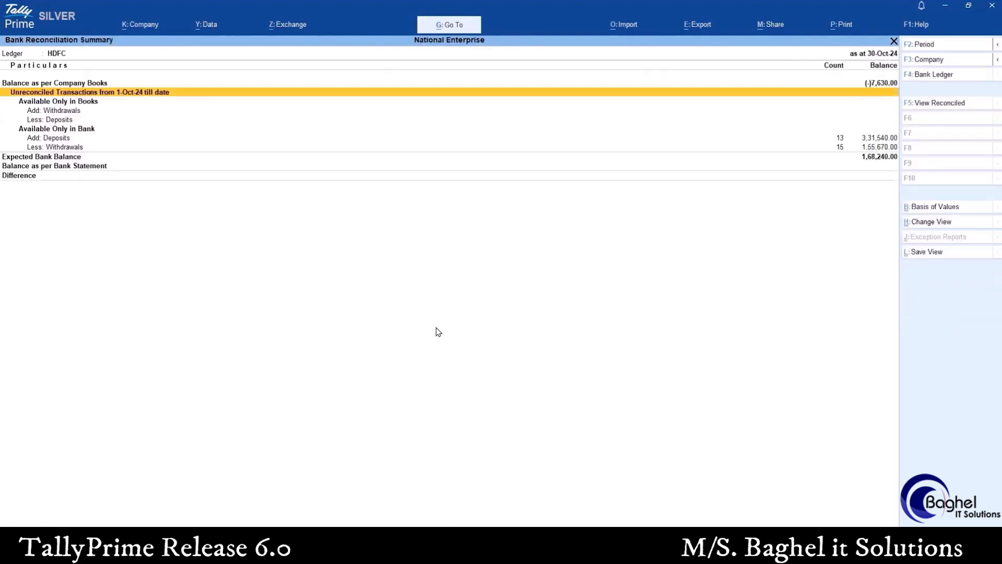
key(Return)
Create payment vouchers for the 12-Oct-24 and 30-Oct-24 CIEDS withdrawals with Centre for Informal Edn & Dev Studies as the common ledger
key(Down)
key(Down)
key(Down)
key(Down)
key(Down)
key(Down)
key(Down)
key(Down)
key(Down)
key(Down)
key(Down)
key(Down)
key(Down)
key(Down)
key(Down)
key(Down)
key(Down)
key(Down)
key(Down)
key(Down)
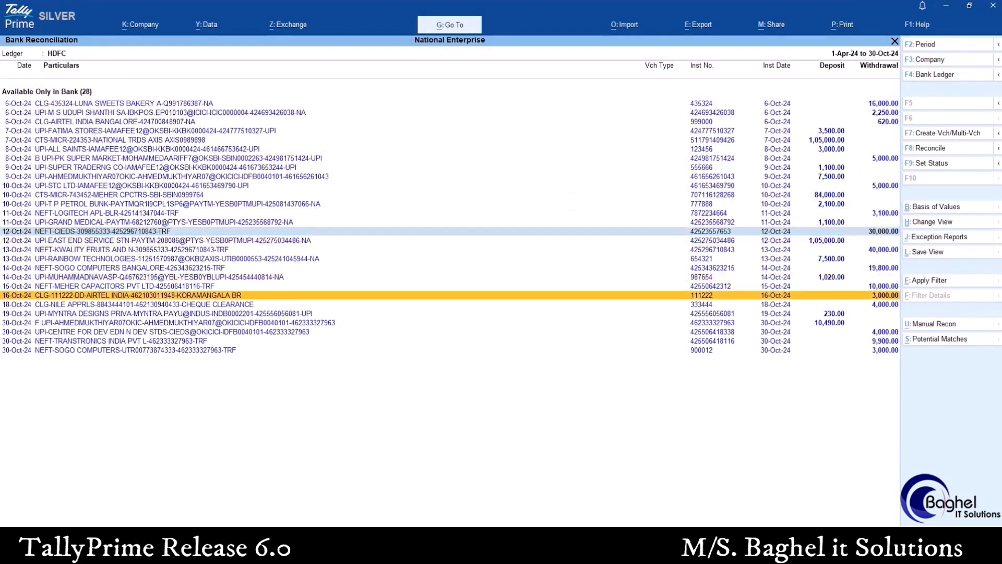
key(Down)
key(Down)
key(Down)
key(Down)
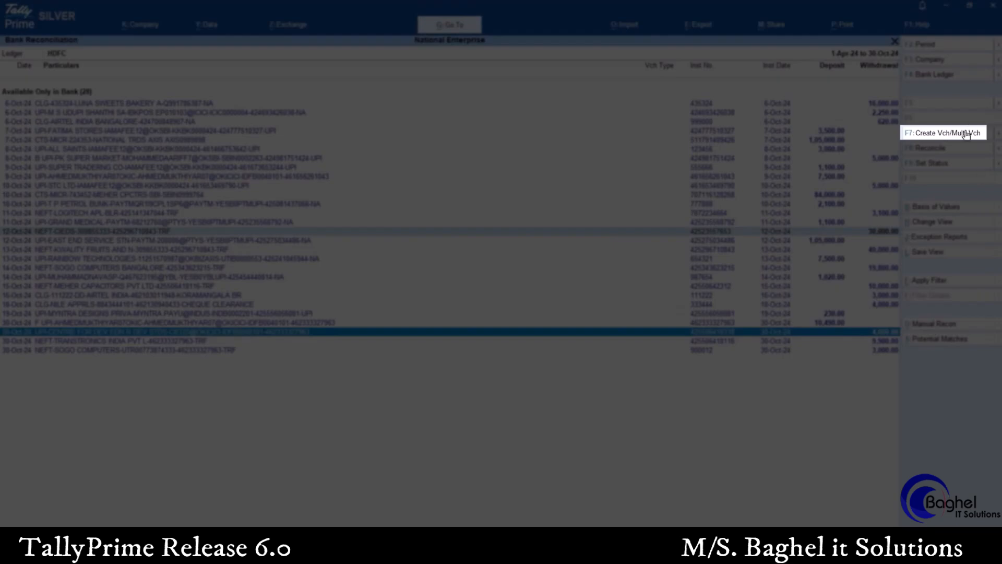
click(966, 134)
key(Up)
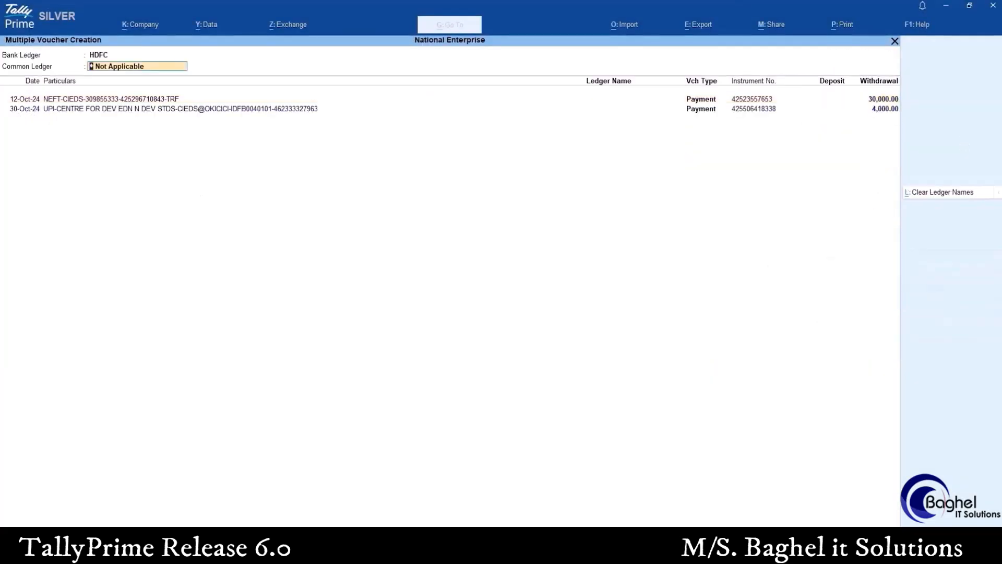
text(Ce)
key(Return)
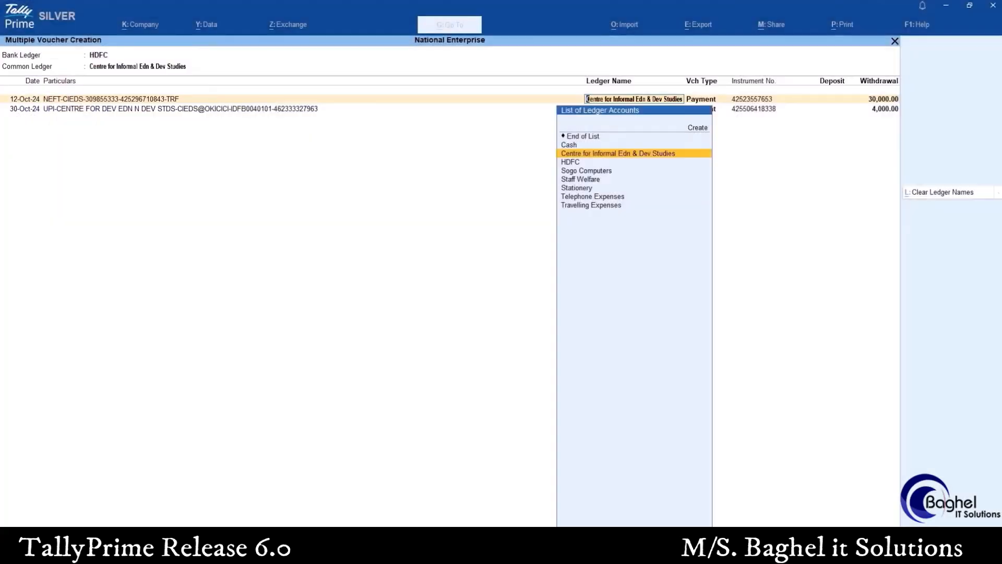
key(Return)
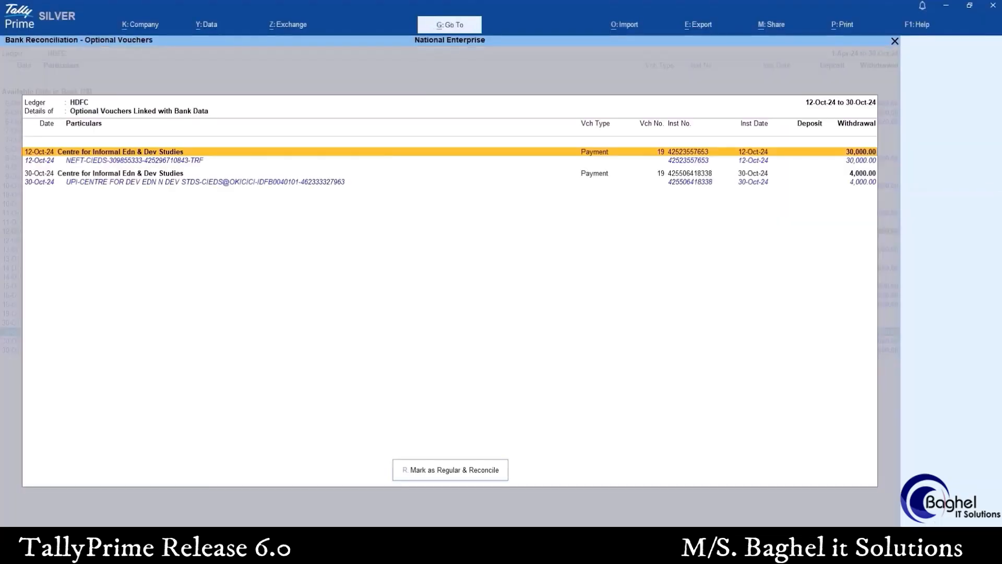
Allocate the 12-Oct-24 Centre for Informal Edn & Dev Studies payment of 30,000.00 On Account, save it, and mark it as regular and reconcile
key(Return)
key(Return)
key(Return)
key(Return)
key(Return)
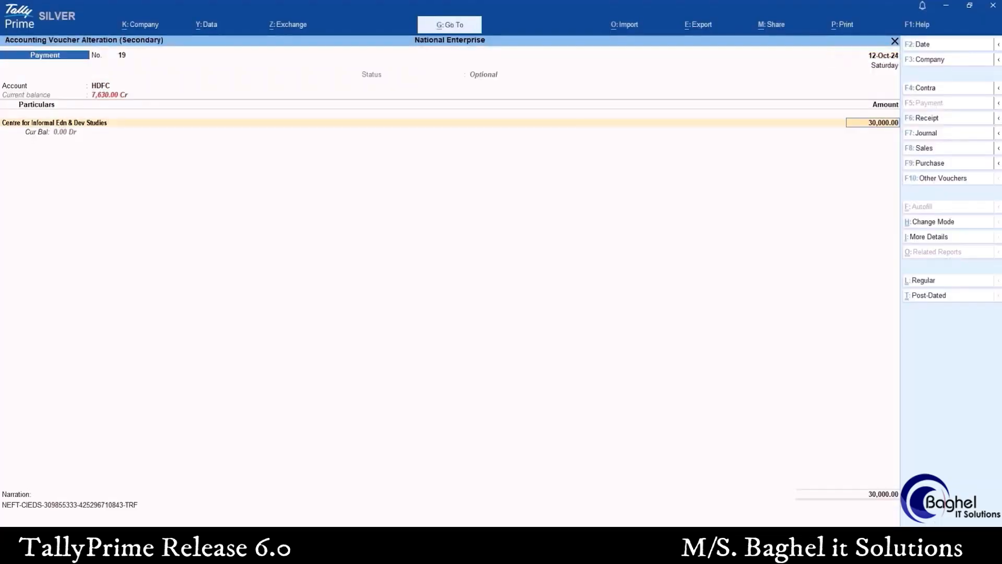
key(Return)
key(Return)
key(Return)
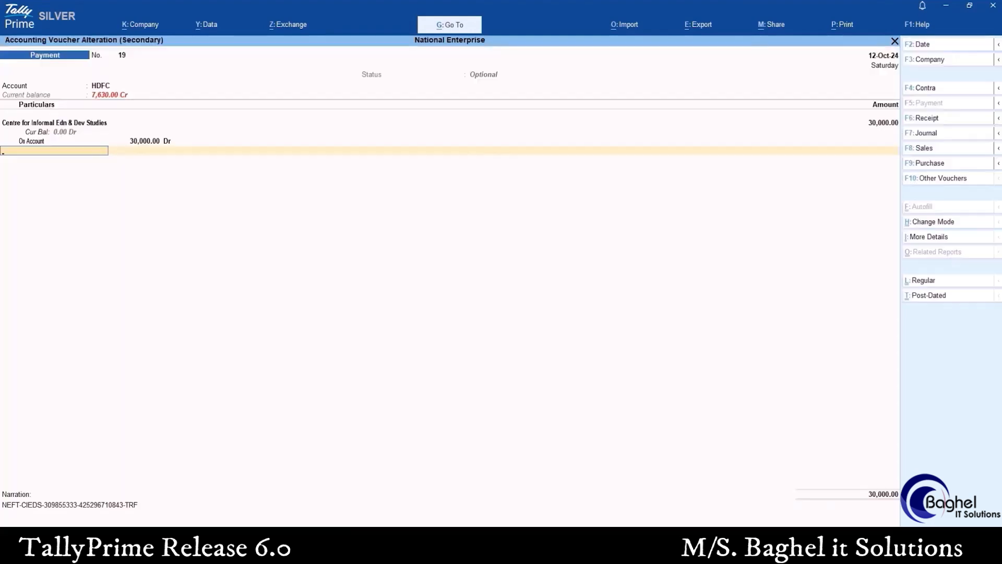
key(Return)
key(Return)
key(Return)
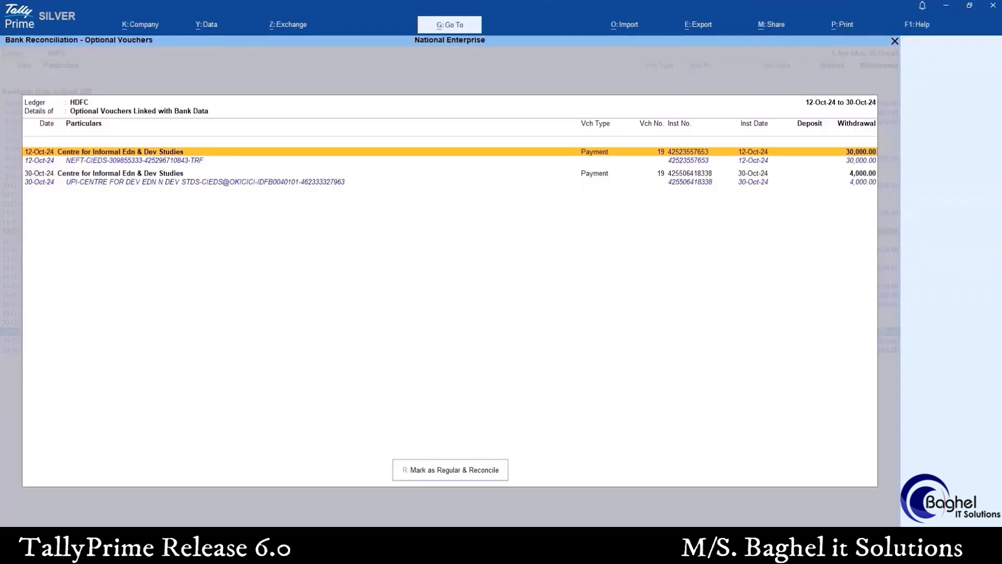
click(476, 471)
click(441, 327)
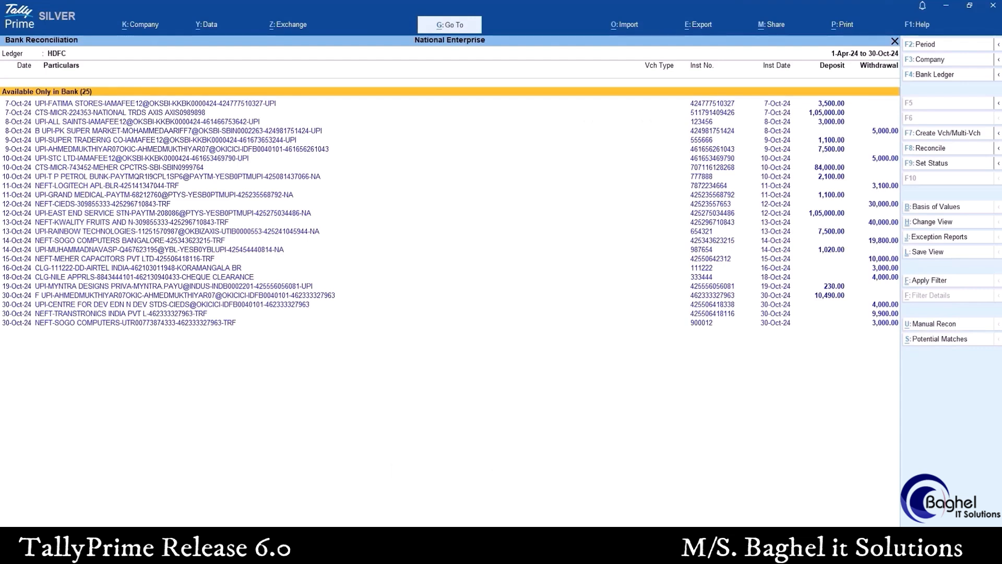
Start a payment voucher from the 16-Oct-24 Airtel India withdrawal of 3,000.00 in the HDFC bank reconciliation
key(Down)
key(Down)
key(Down)
key(Down)
key(Down)
key(Down)
key(Down)
key(Down)
key(Down)
key(Down)
key(Down)
key(Down)
key(Down)
key(Down)
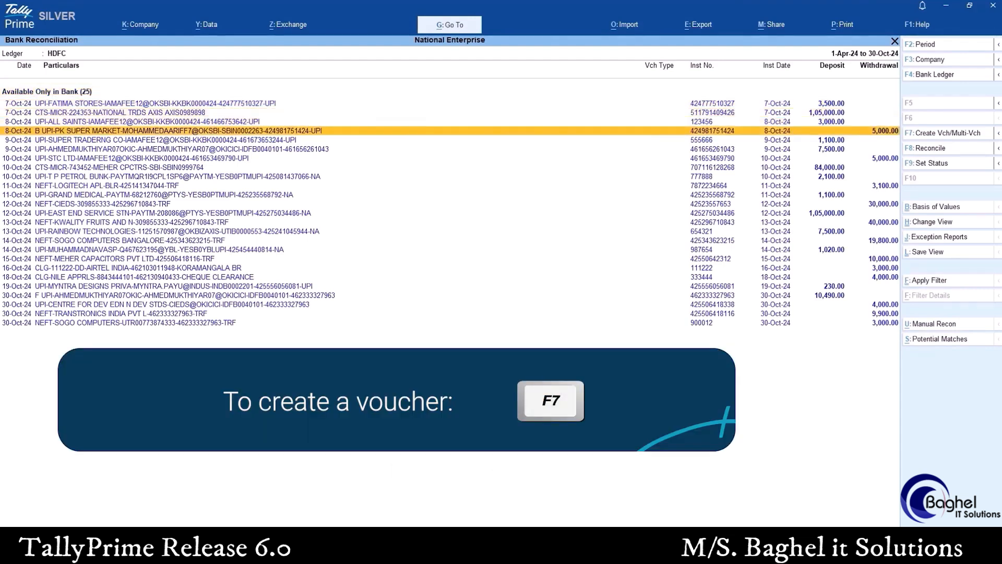
key(Down)
key(Down)
key(Down)
key(Down)
key(Down)
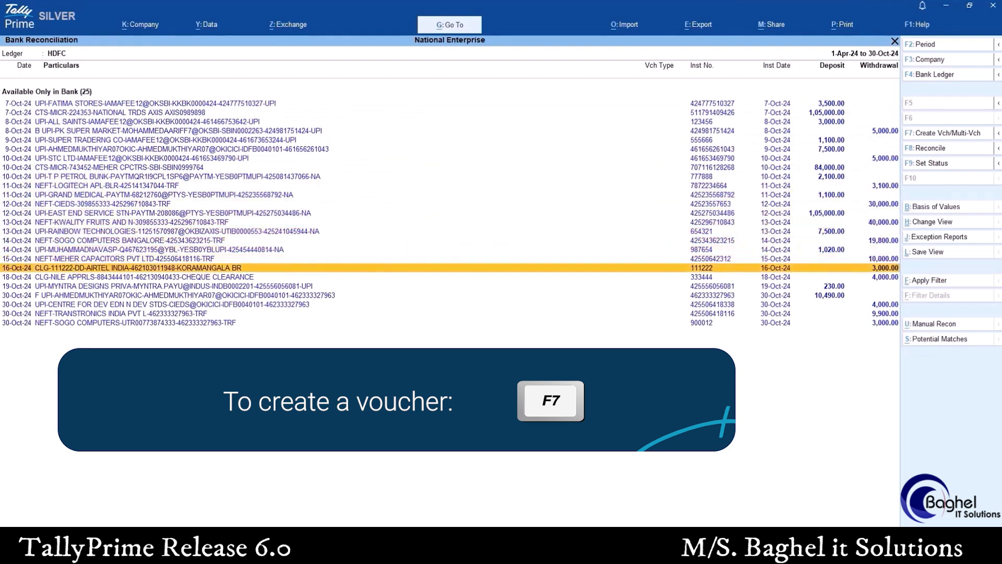
key(space)
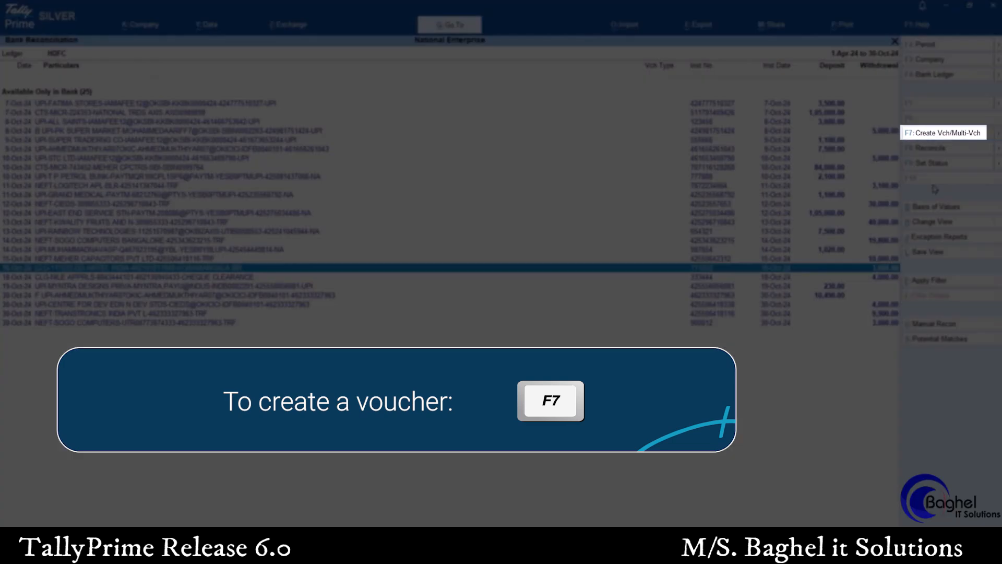
click(934, 134)
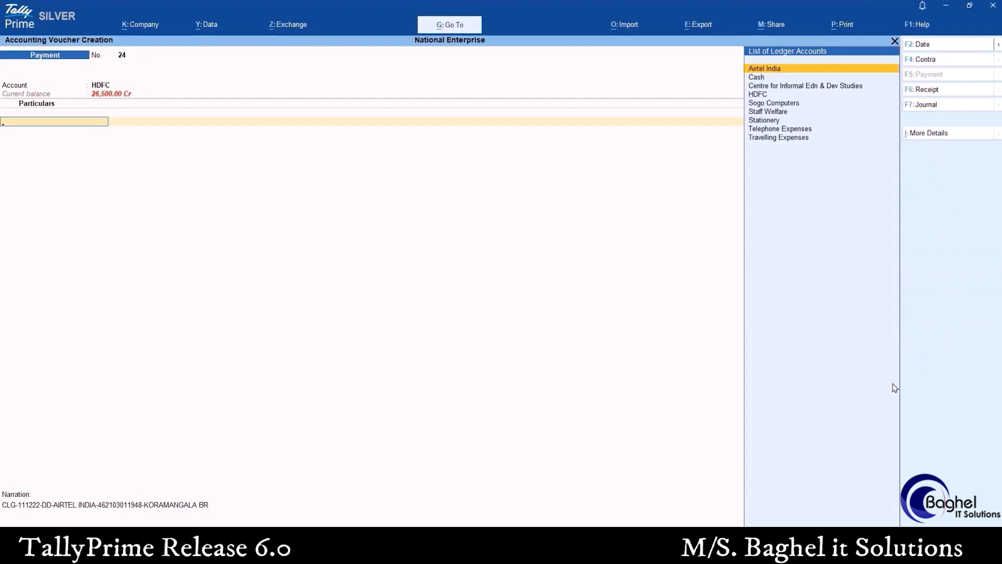
Book the payment to the Airtel India ledger, allocate 3,000.00 On Account, and save the voucher
key(Return)
key(Return)
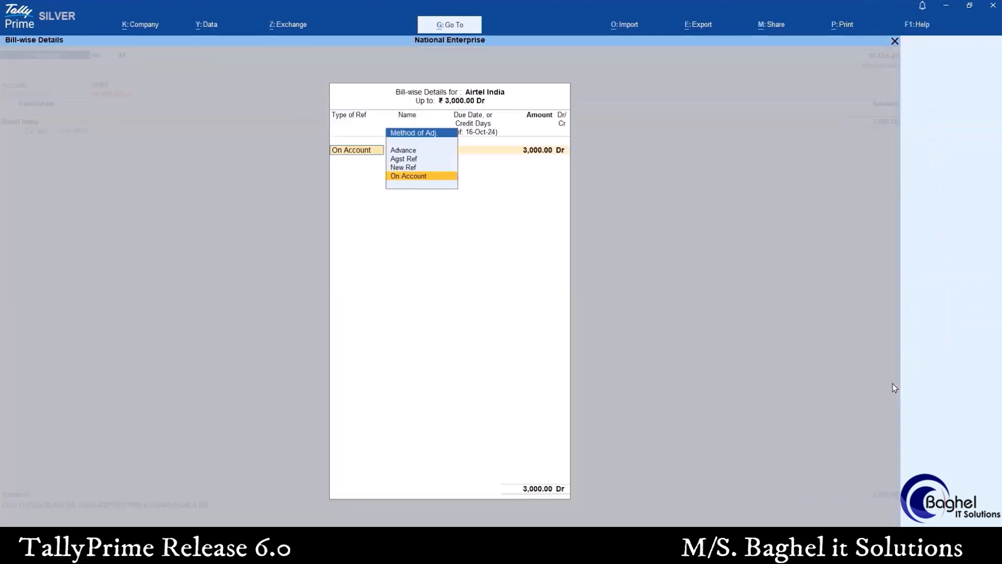
key(Return)
key(Return)
key(Return)
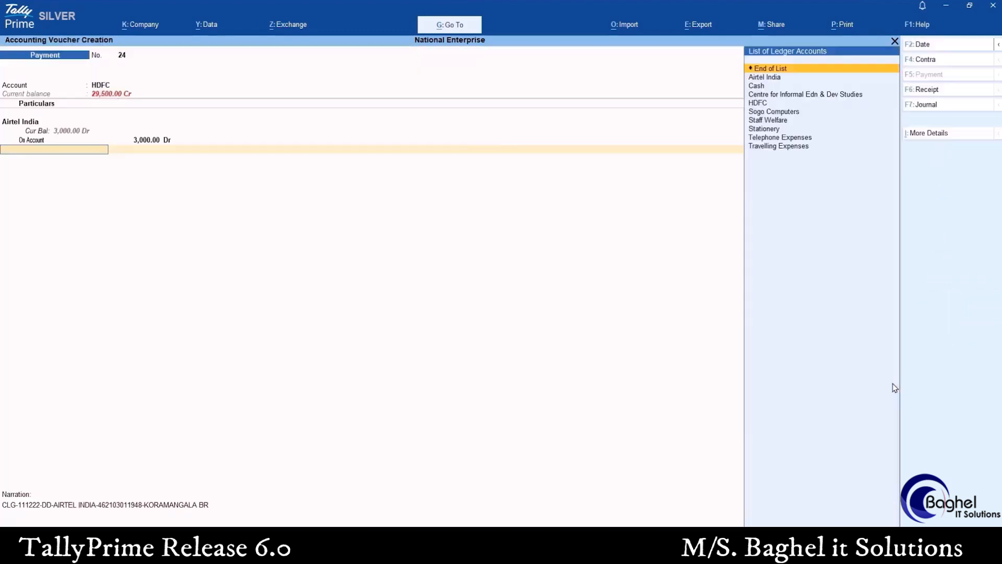
key(Return)
key(Return)
key(Return)
key(Return)
key(Return)
key(Return)
key(Return)
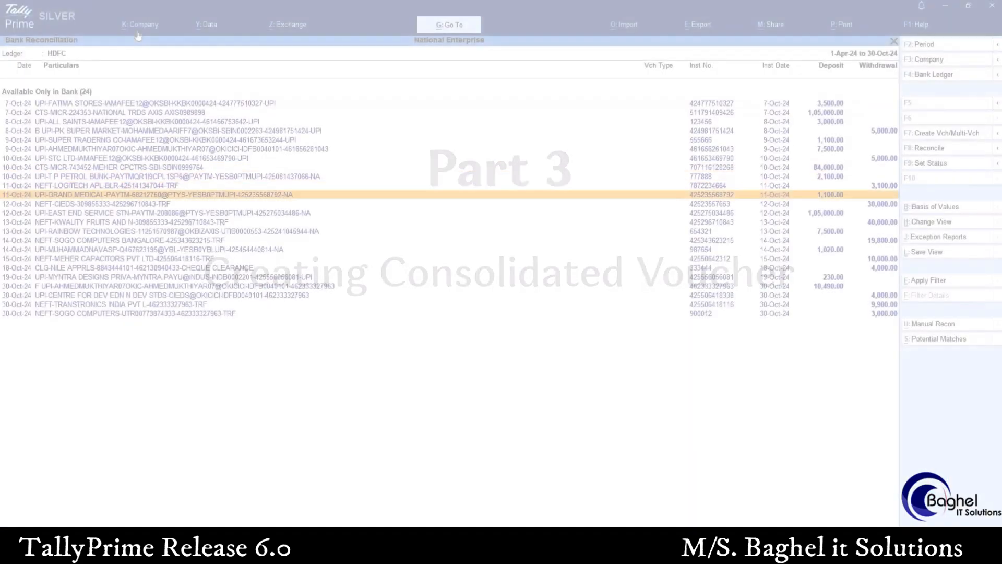
Select the 14-Oct-24 and 30-Oct-24 Sogo Computers withdrawals and start one consolidated payment voucher for them
key(Down)
key(Down)
key(Down)
key(Down)
key(Down)
key(Down)
key(Down)
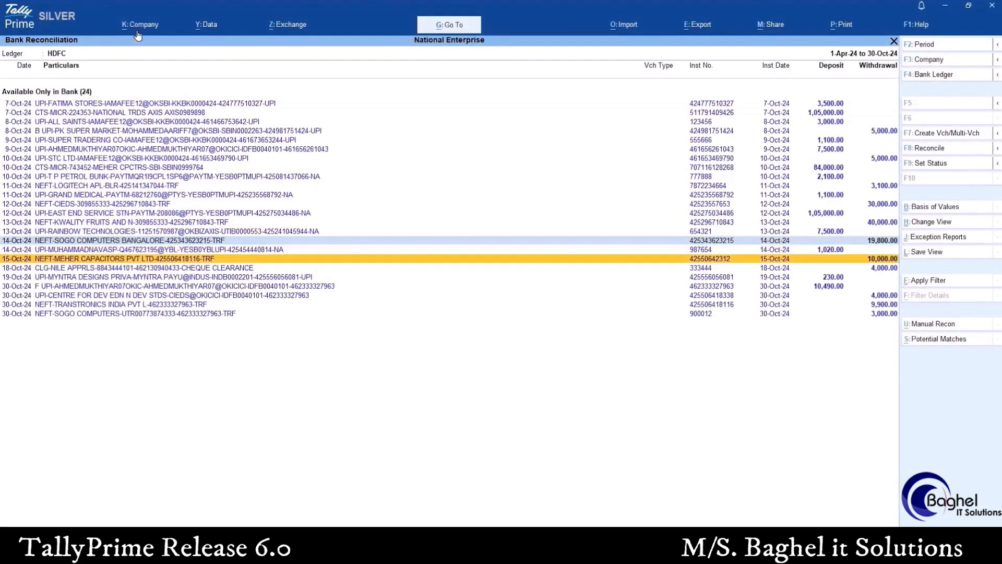
key(Down)
key(Down)
key(Down)
key(Down)
key(Down)
key(Down)
key(space)
mouse_move(998, 133)
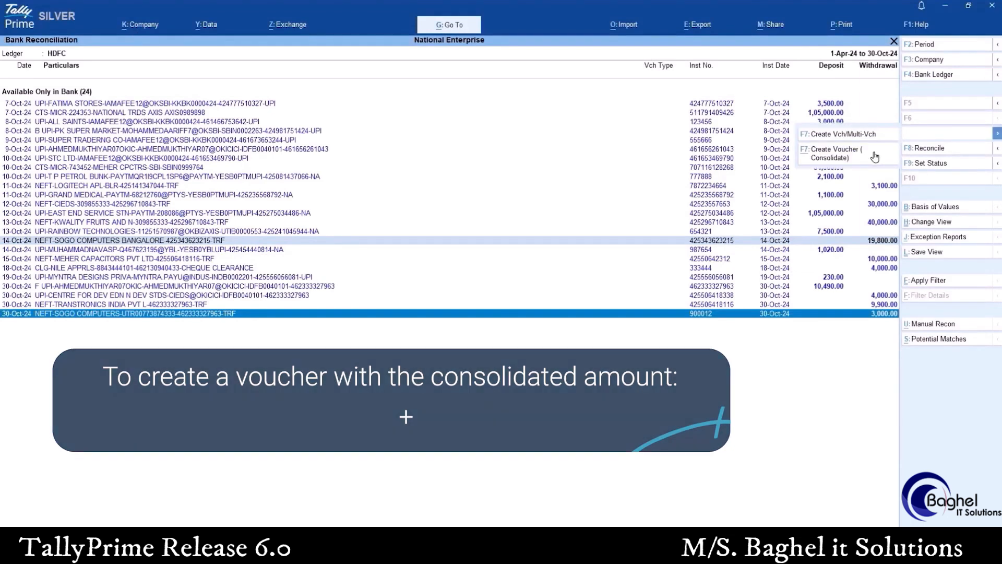
click(875, 155)
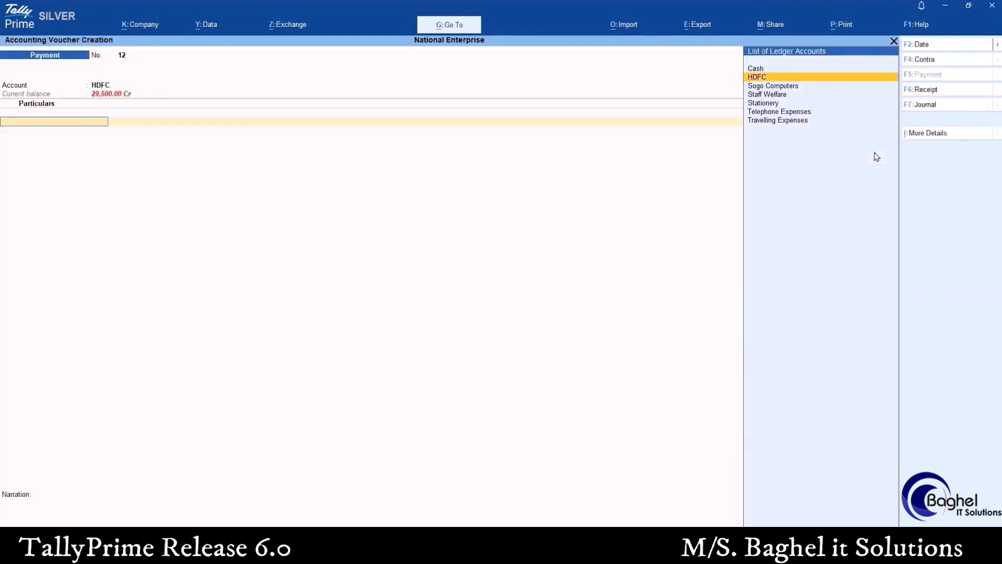
Book the consolidated payment of 22,800.00 to the Sogo Computers ledger and allocate it On Account
key(Down)
key(Return)
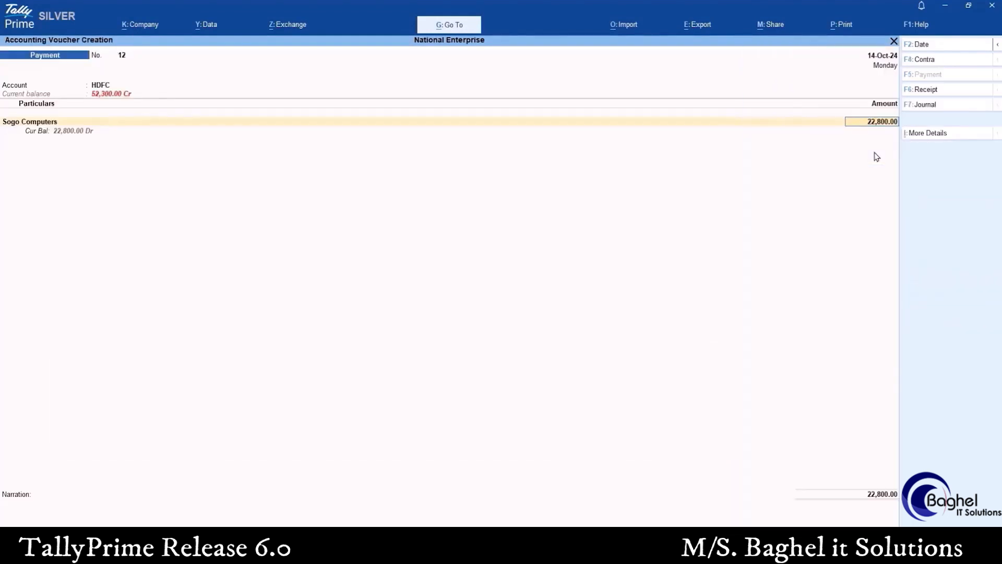
key(Return)
key(Return)
key(Return)
key(Return)
key(Return)
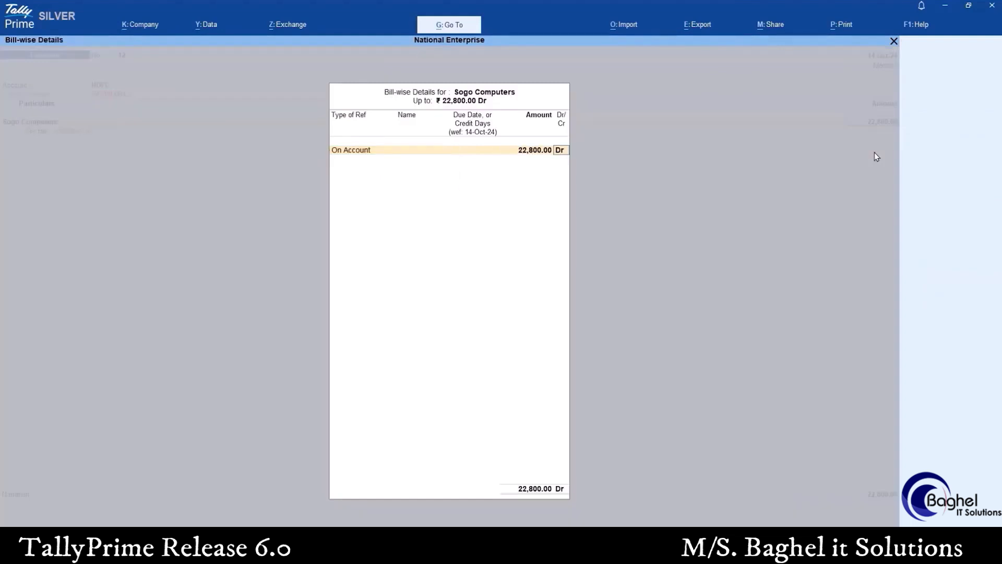
Accept the HDFC bank allocation as Others with a blank instrument number and date 14-Oct-24, and save the payment voucher without a narration
key(Return)
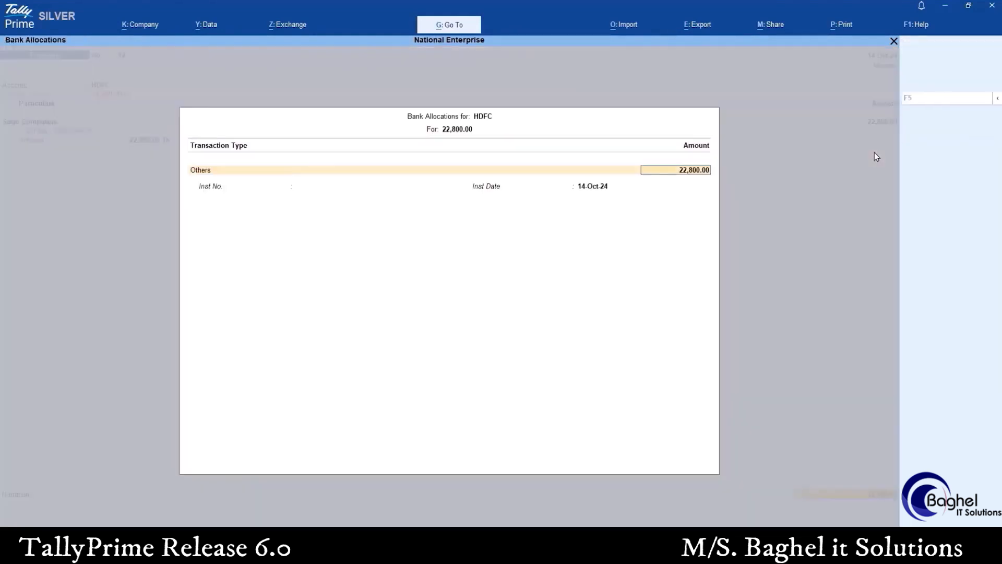
key(Return)
key(Return)
key(BackSpace)
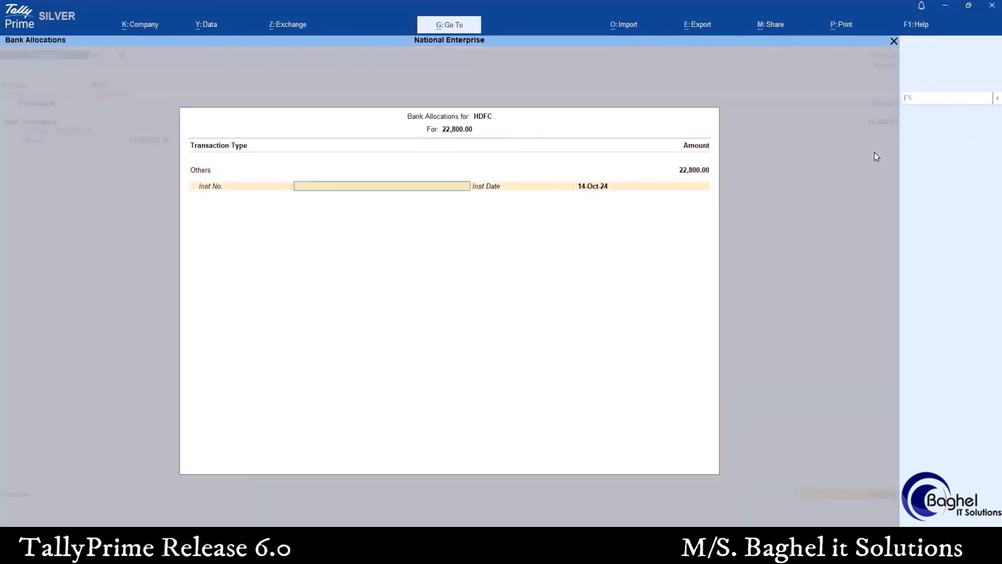
key(Return)
key(Return)
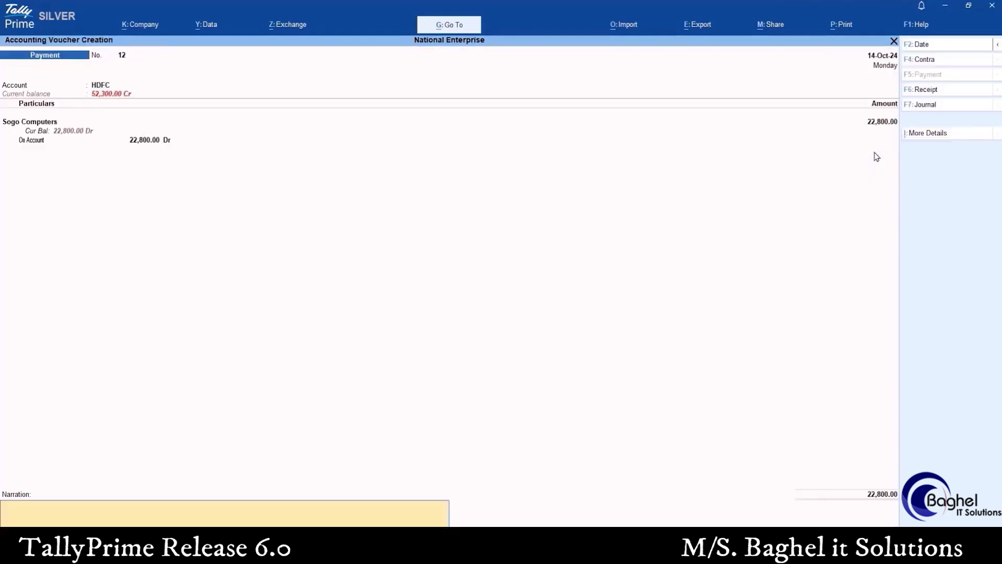
key(Return)
key(Return)
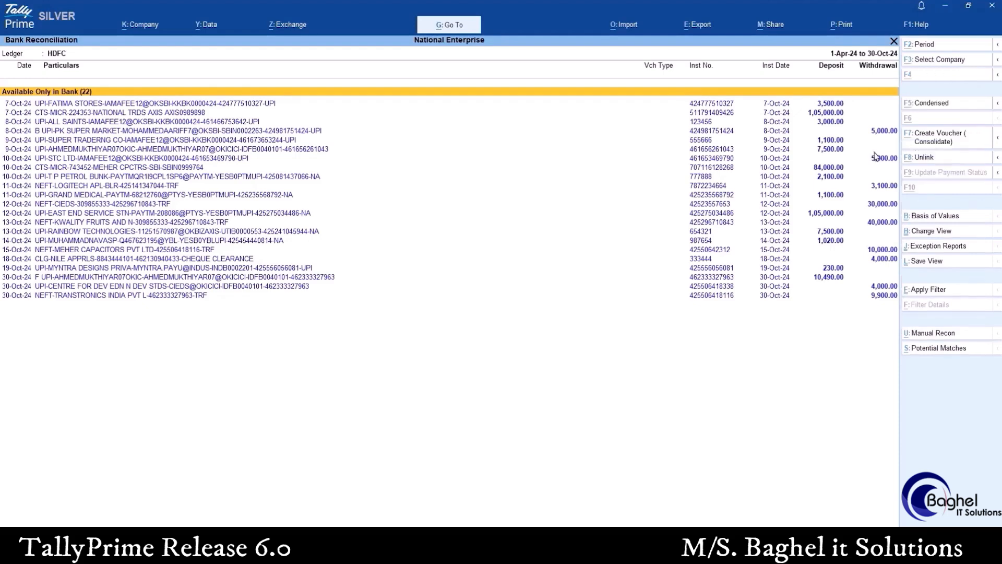
Leave the bank reconciliation and open the Imported Bank Data report for the HDFC ledger
key(Escape)
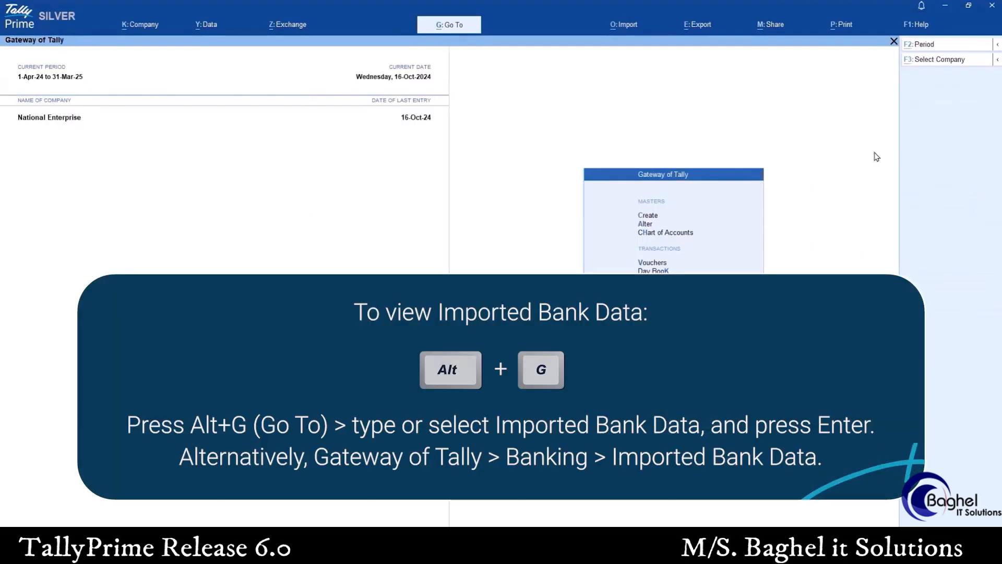
key(alt+g)
text(Importe)
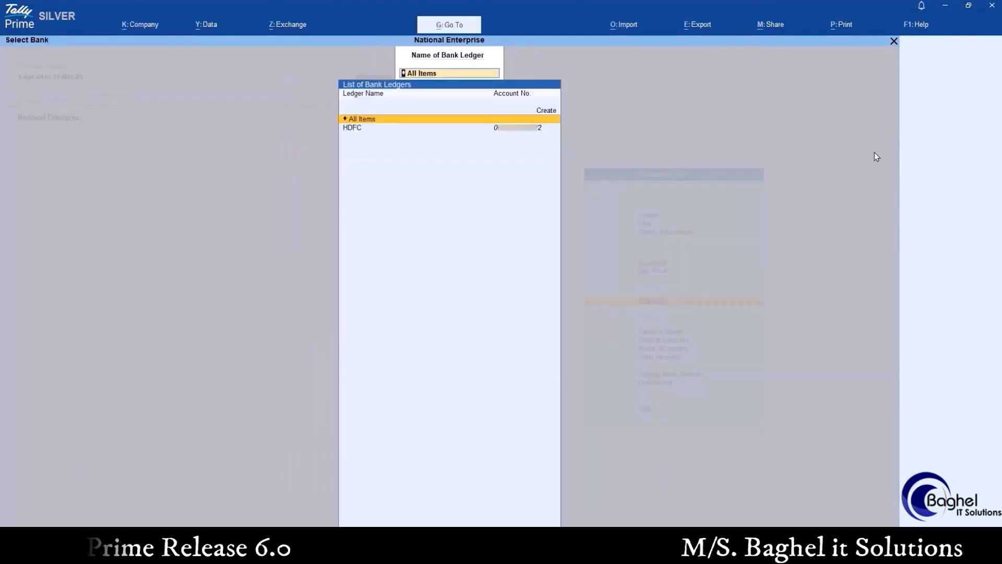
key(Down)
key(Return)
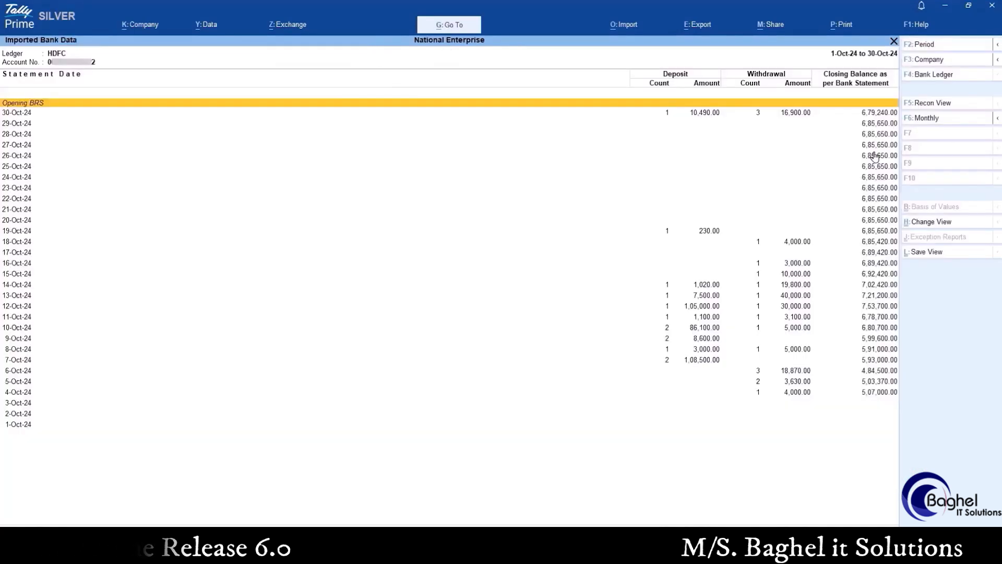
Open the 30-Oct-24 imported transactions and start creating vouchers for the Centre for Dev Edn and Transtronics India withdrawals
key(Down)
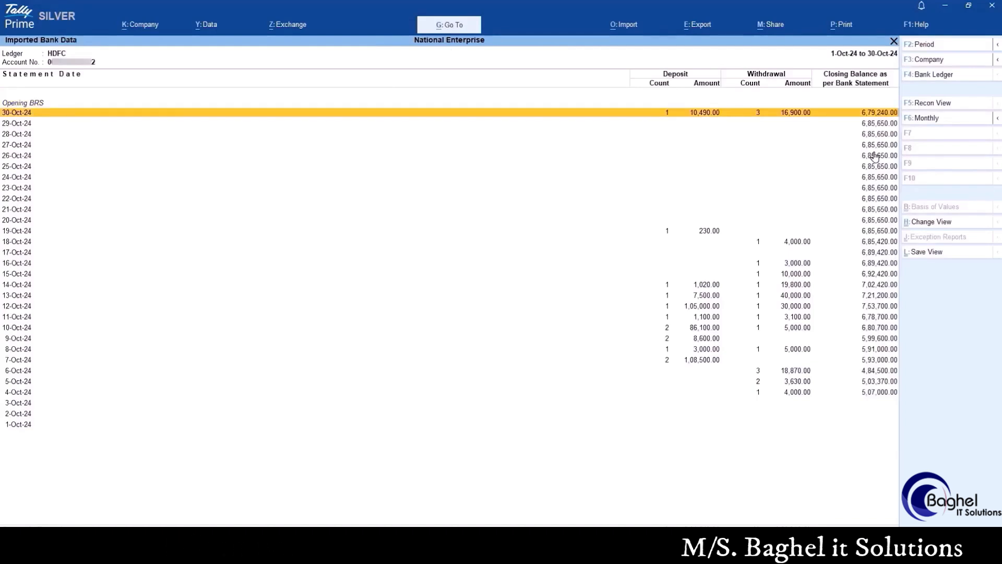
key(Return)
key(Down)
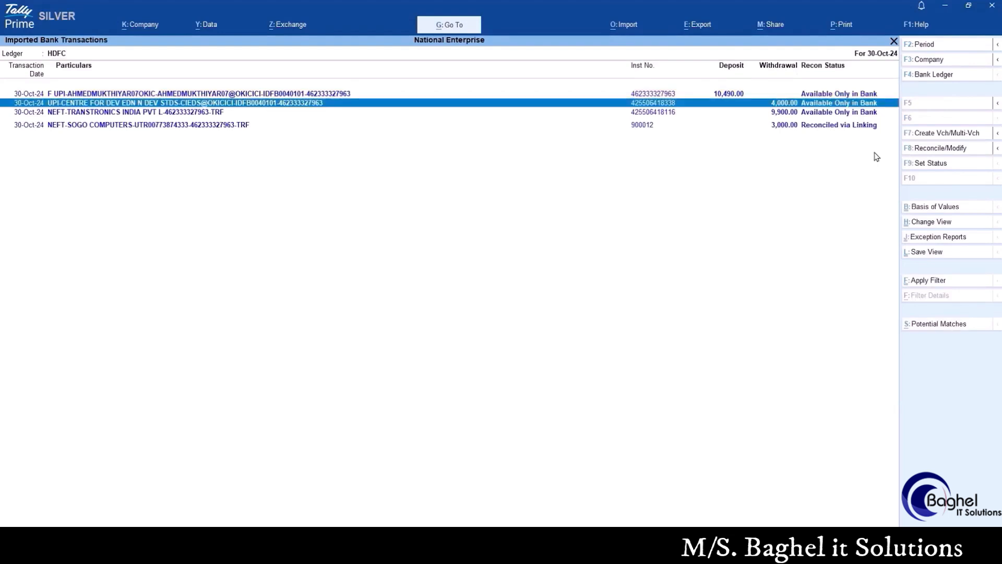
key(Down)
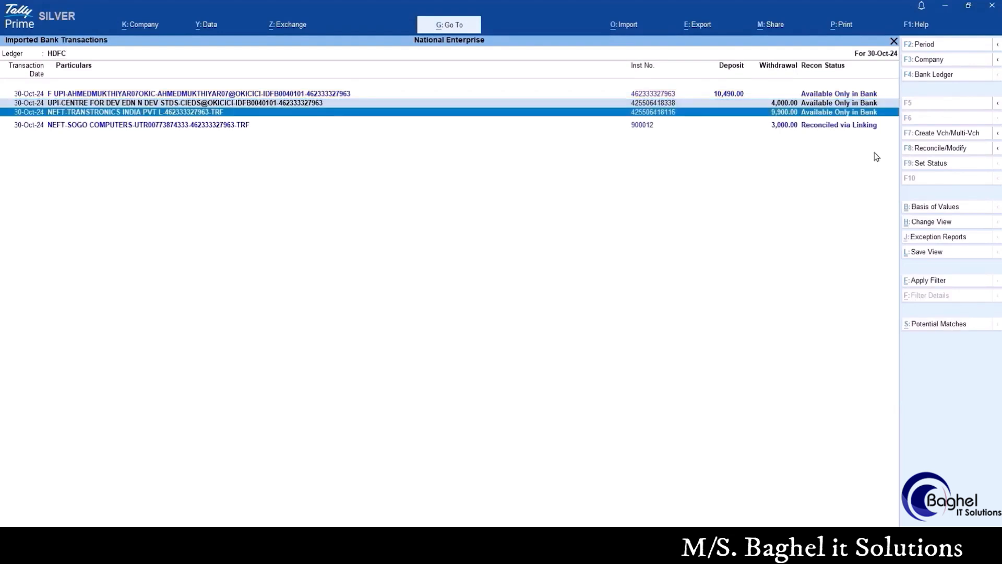
click(953, 134)
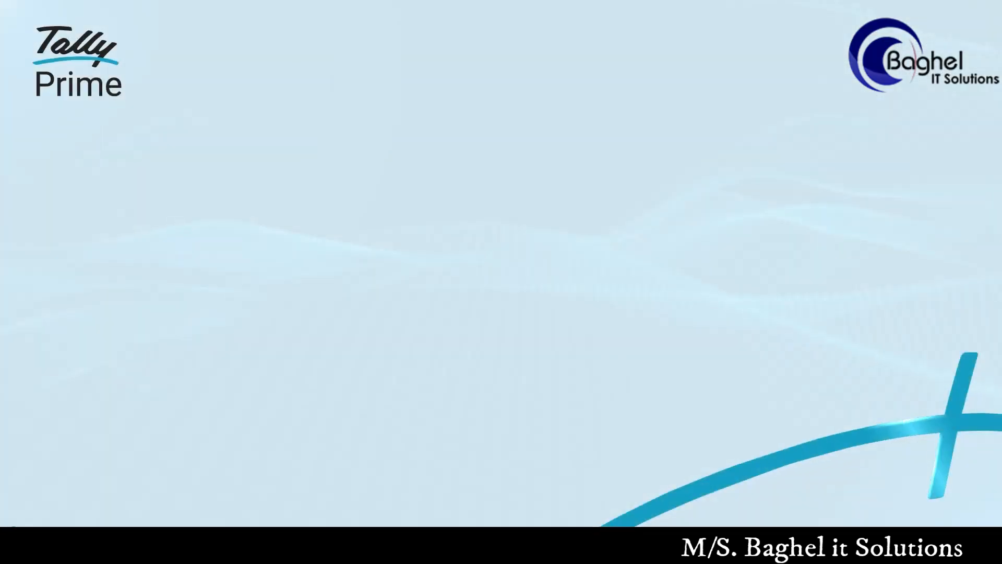
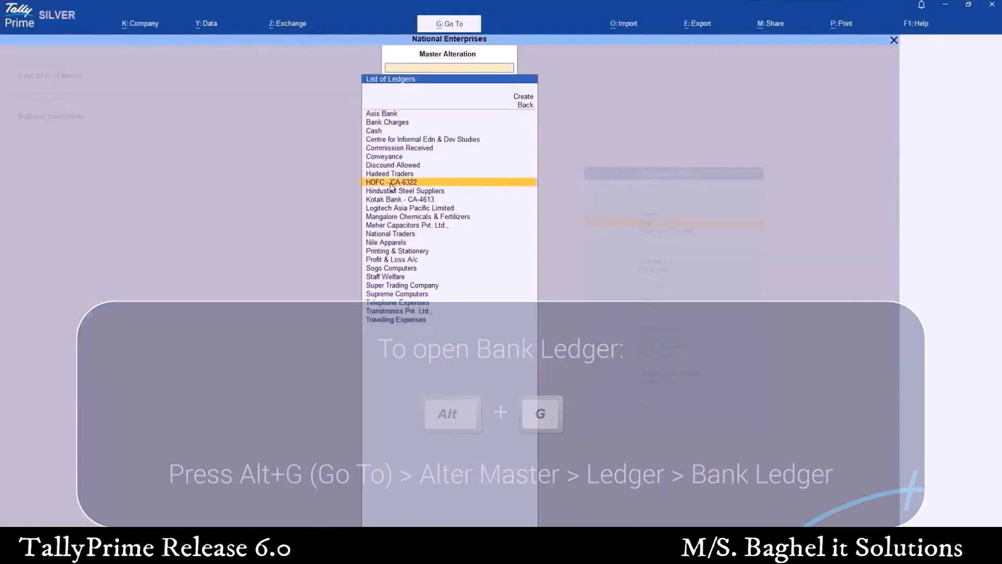
Open the HDFC bank ledger for alteration and set Set/Alter Bank configuration to Yes
click(392, 182)
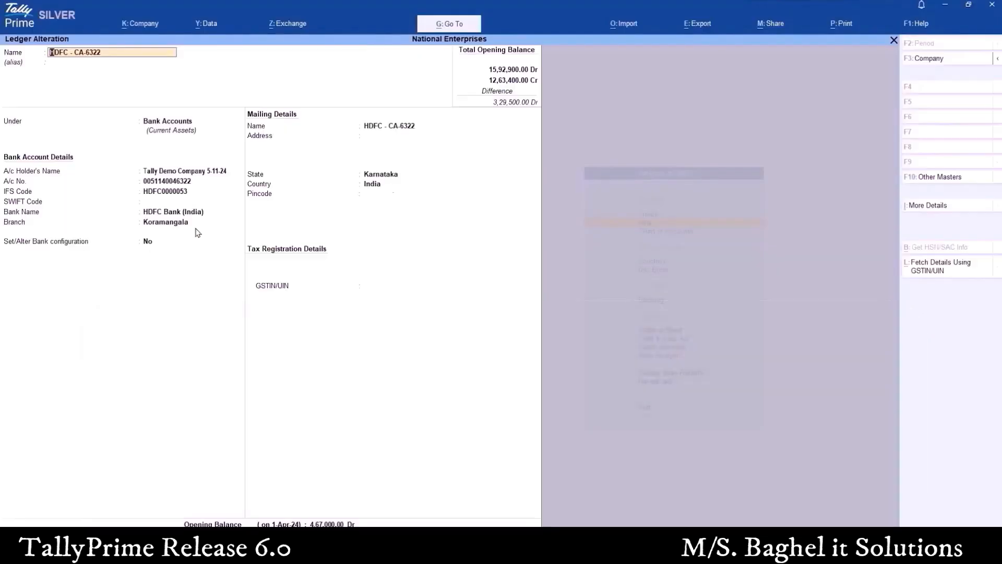
click(150, 241)
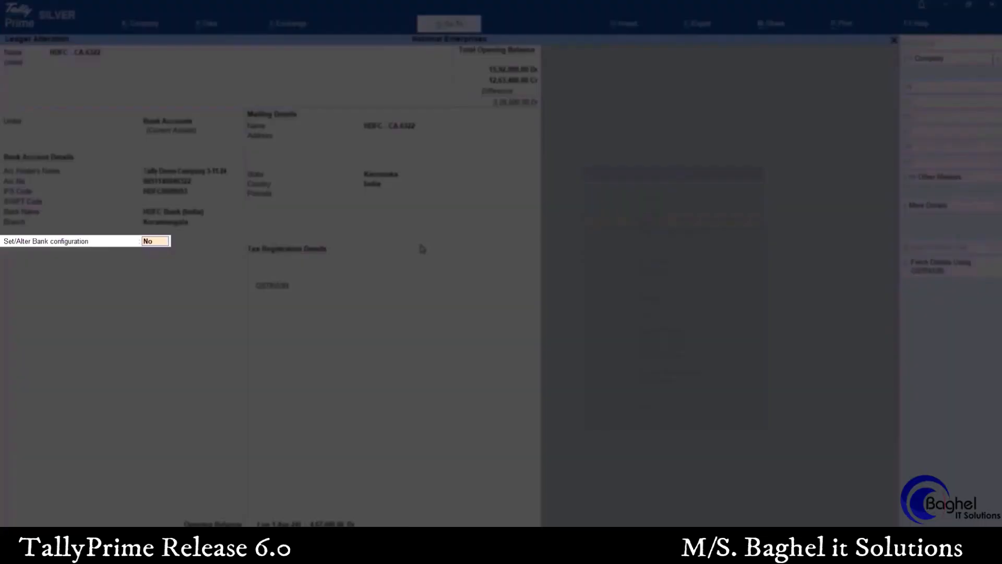
text(yes)
key(Return)
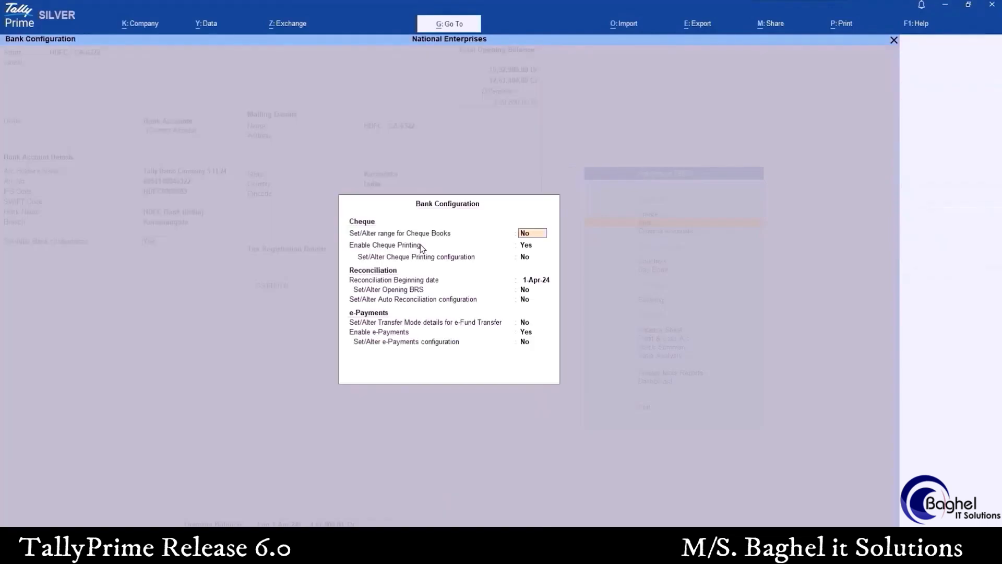
Keep the cheque and opening BRS settings in the bank configuration and set Set/Alter Auto Reconciliation configuration to Yes
key(Return)
key(Return)
key(Return)
key(Return)
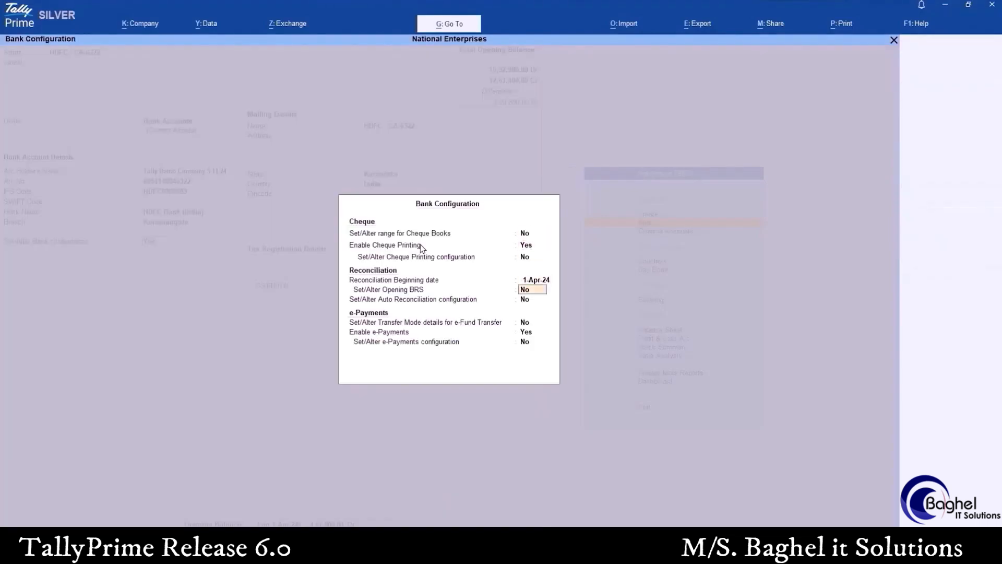
key(Return)
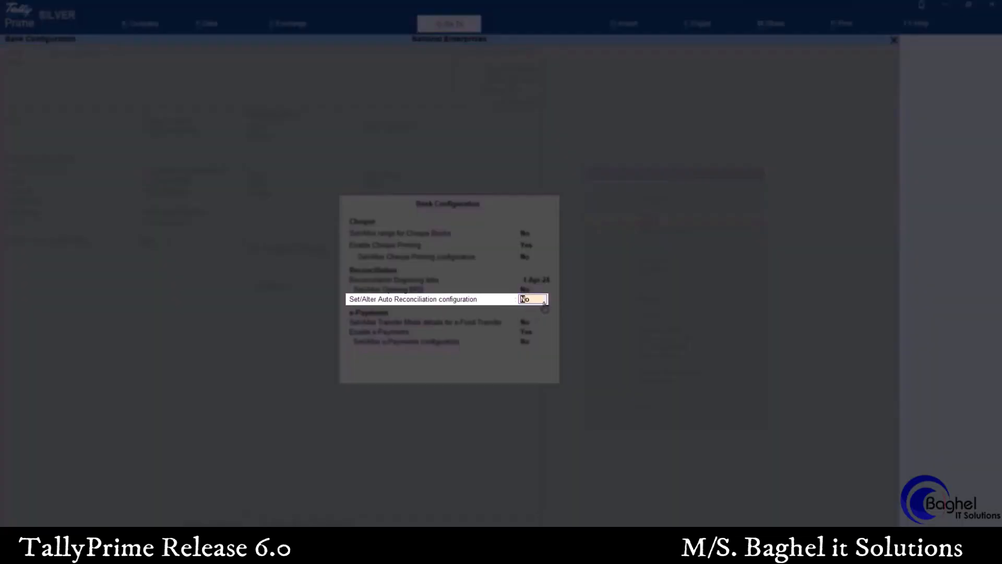
text(Yes)
key(Return)
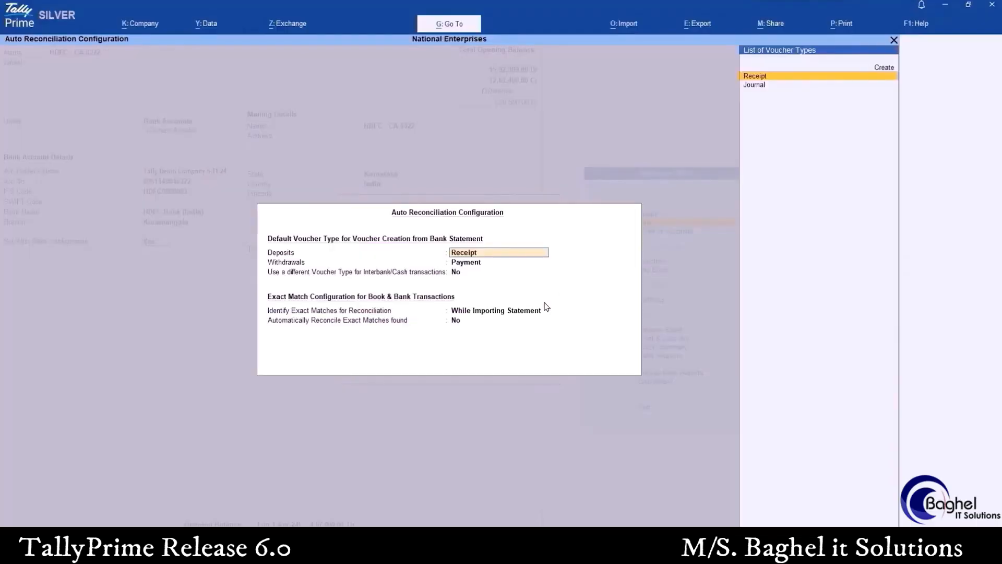
Accept Receipt for deposits, Payment for withdrawals, exact matching While Importing Statement and no automatic reconciliation, and save the HDFC ledger
key(Return)
key(Return)
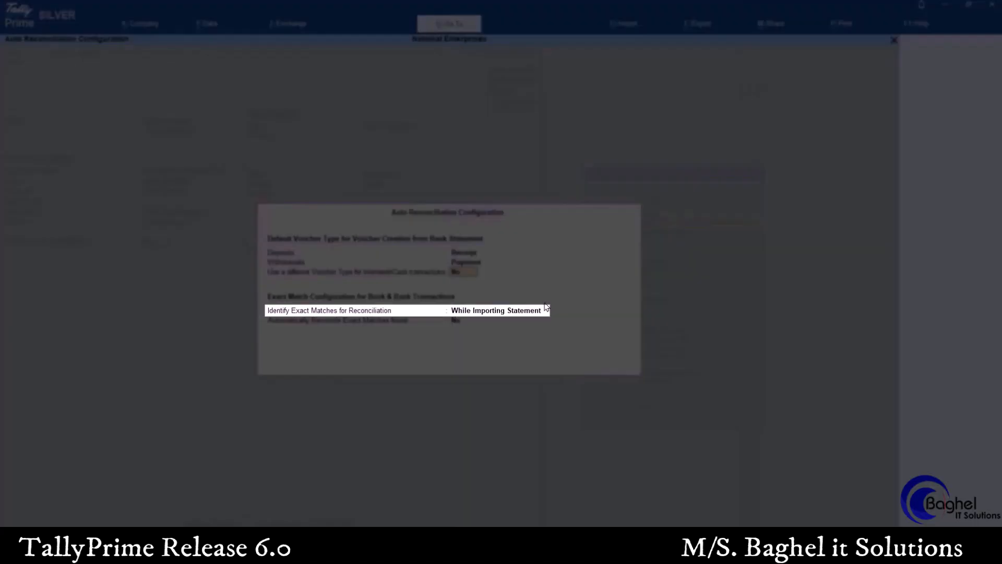
key(Return)
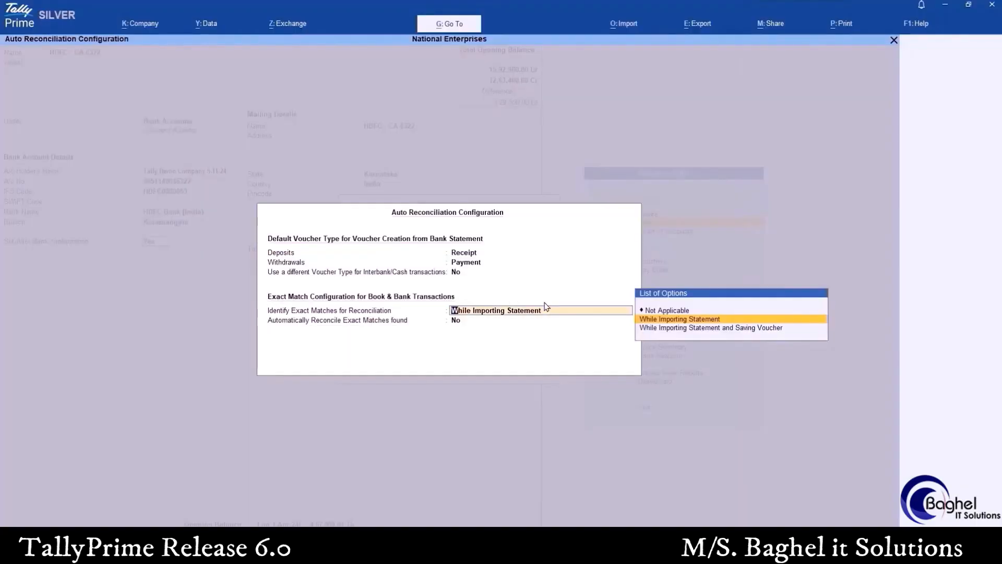
key(Return)
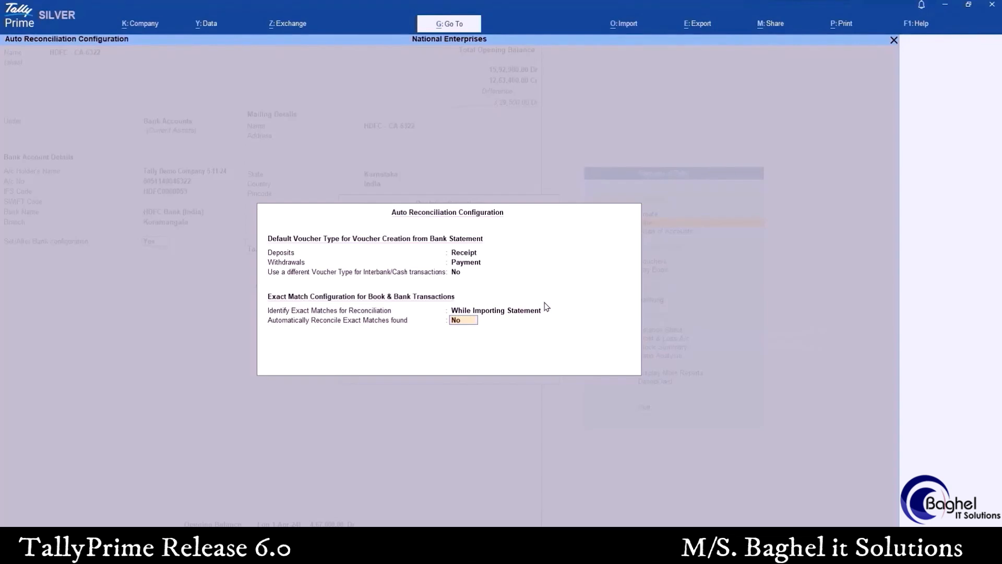
key(Return)
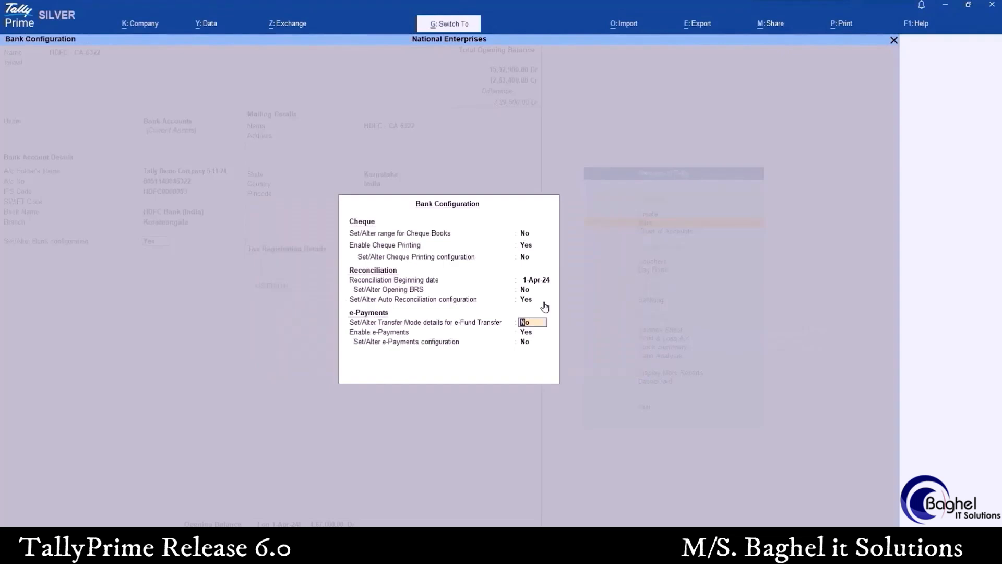
key(ctrl+a)
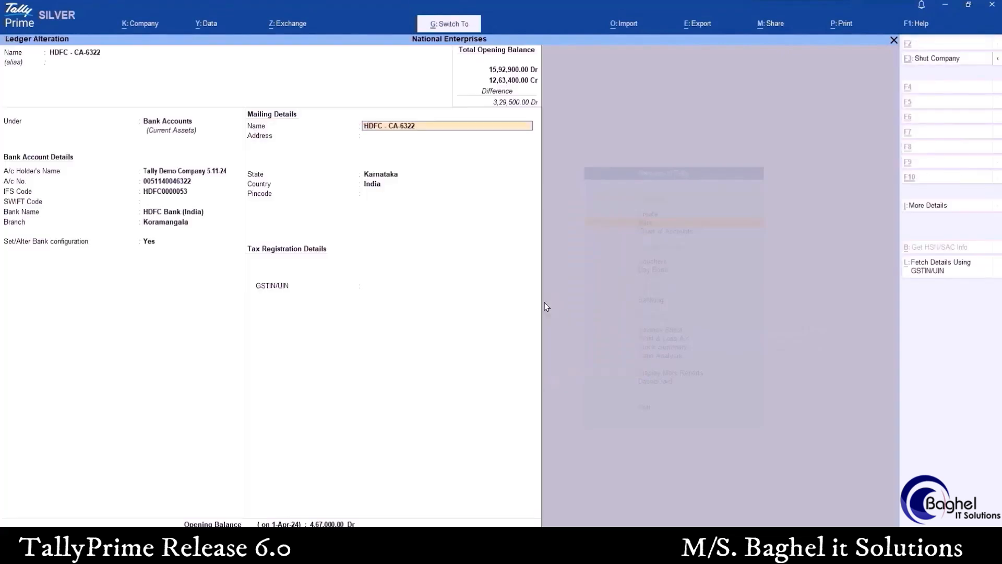
key(ctrl+a)
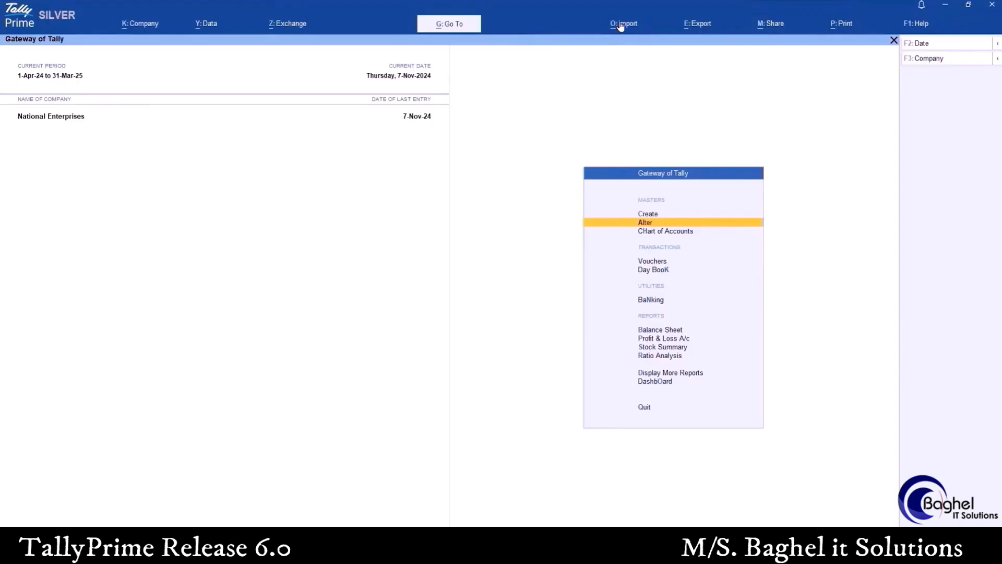
Start a bank statement import for the HDFC ledger from D:\Rel 6.0 with the Supported file type
click(620, 27)
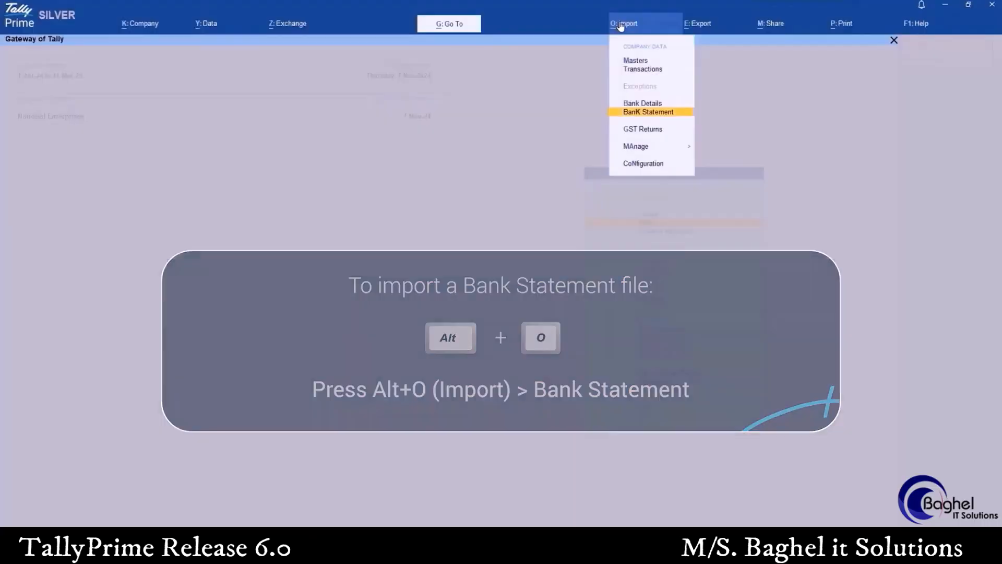
click(638, 113)
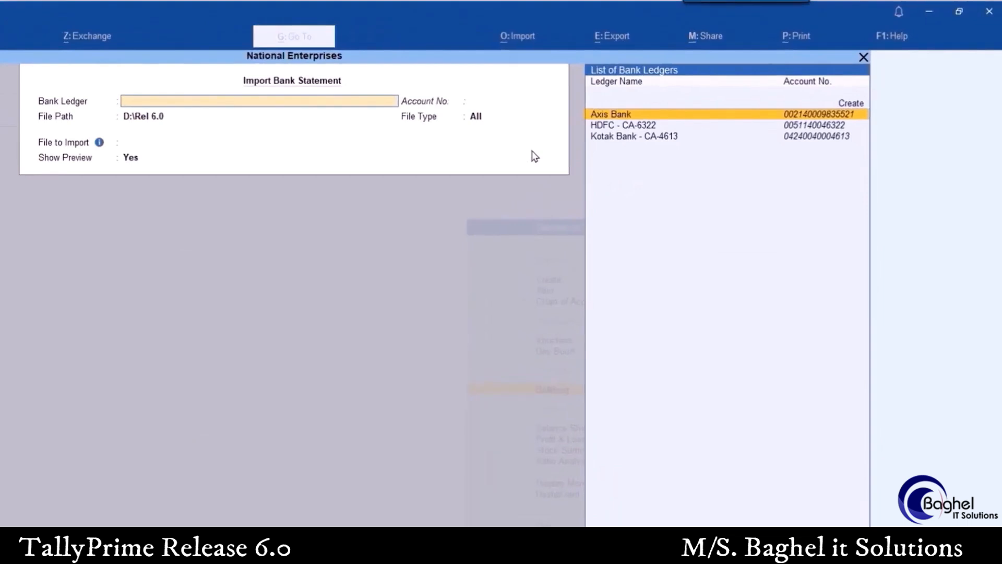
key(Down)
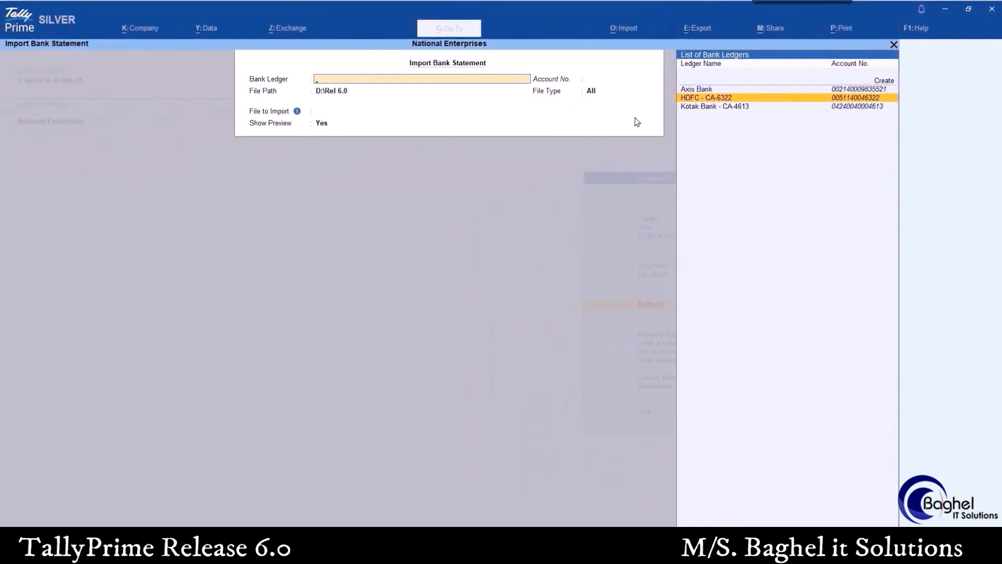
key(Return)
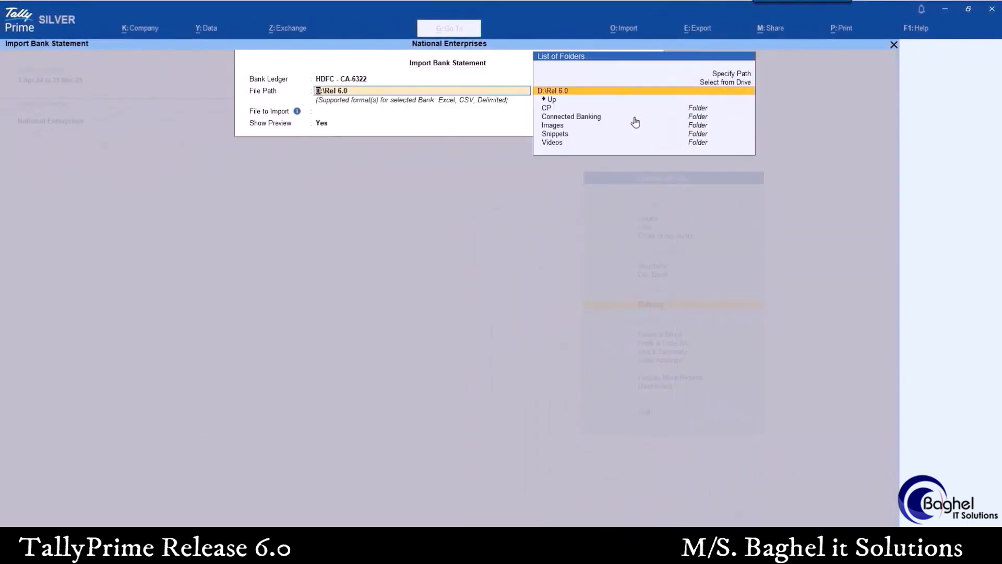
key(Return)
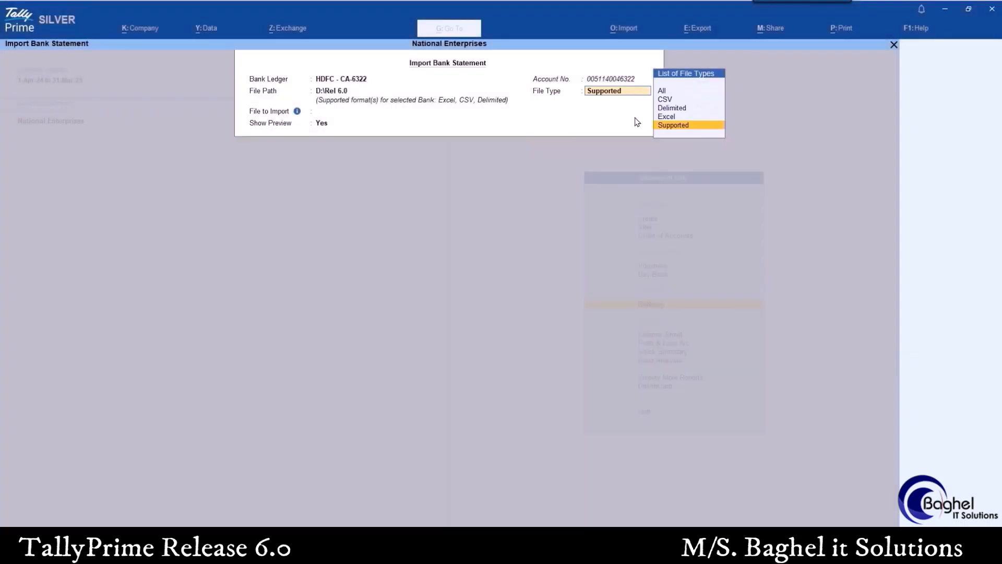
key(Return)
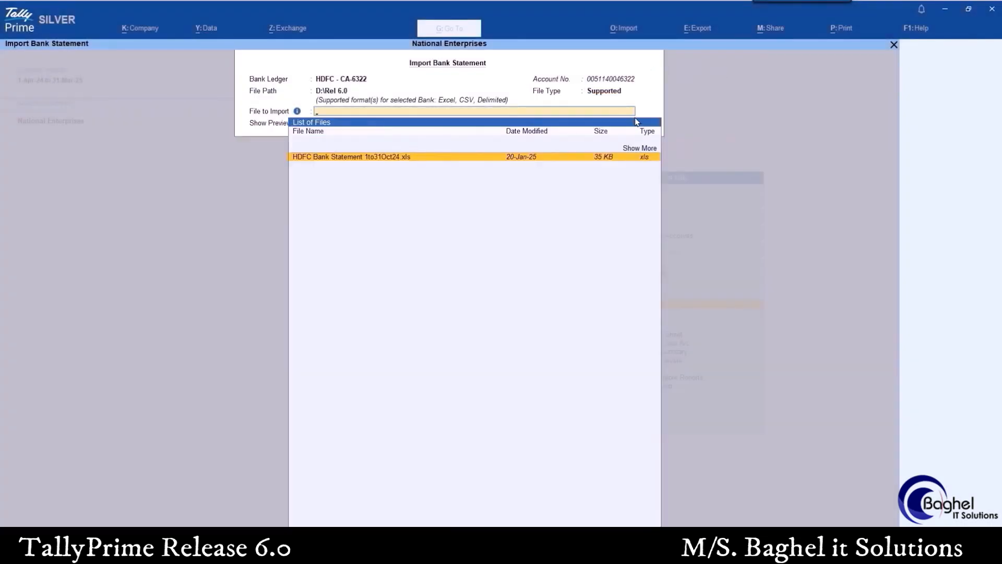
Choose HDFC Bank Statement 1to31Oct24.xls with the preview enabled and import its previewed entries
key(Return)
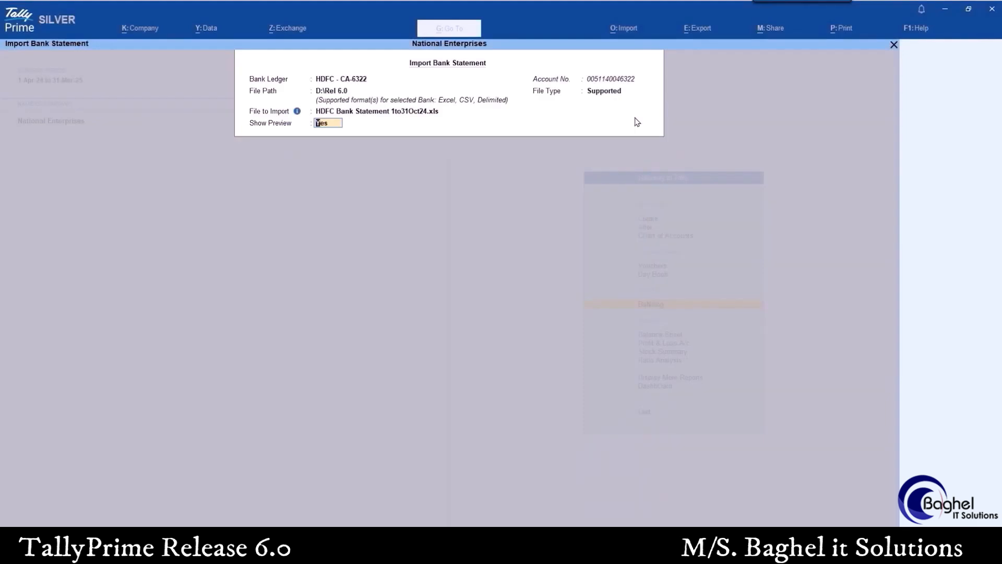
key(Return)
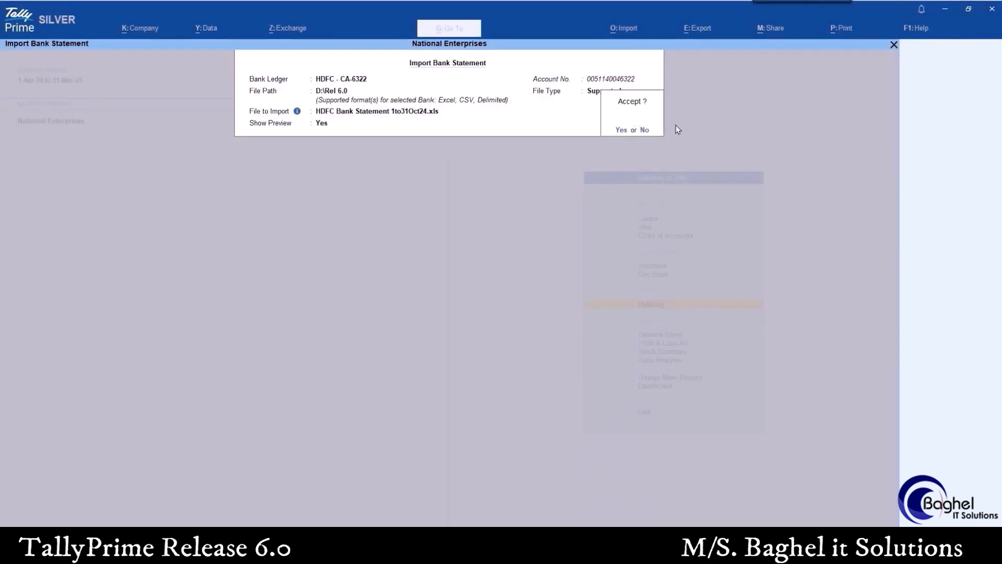
key(Return)
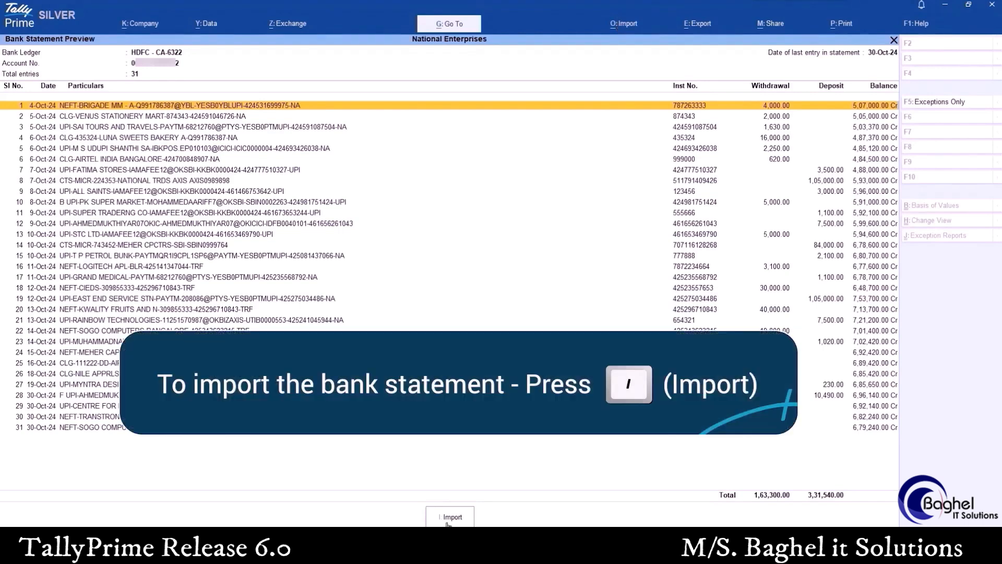
click(448, 524)
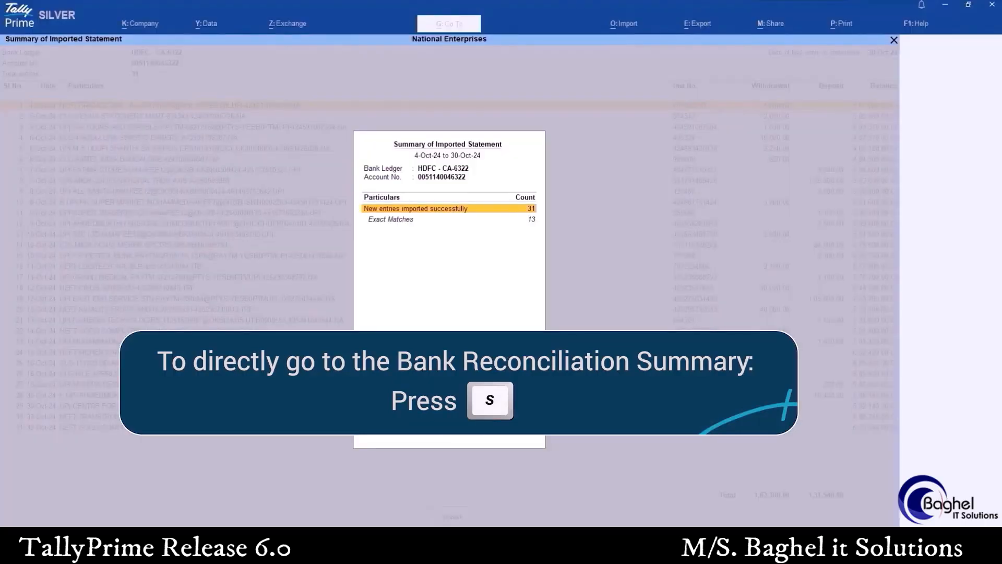
Open the unreconciled transactions from 1-Oct-24 in the Bank Reconciliation Summary and go to the Exact Match section
key(s)
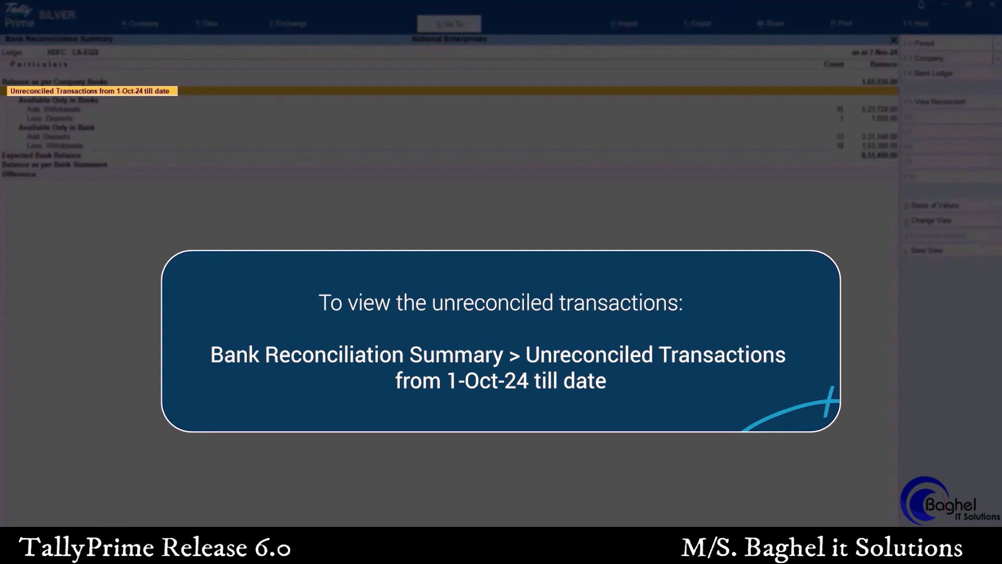
key(Return)
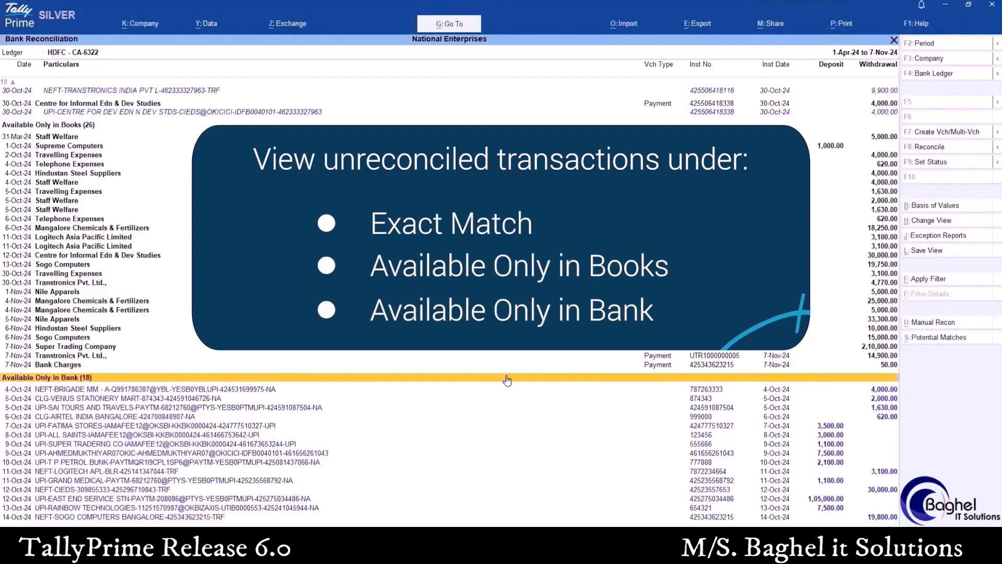
key(Up)
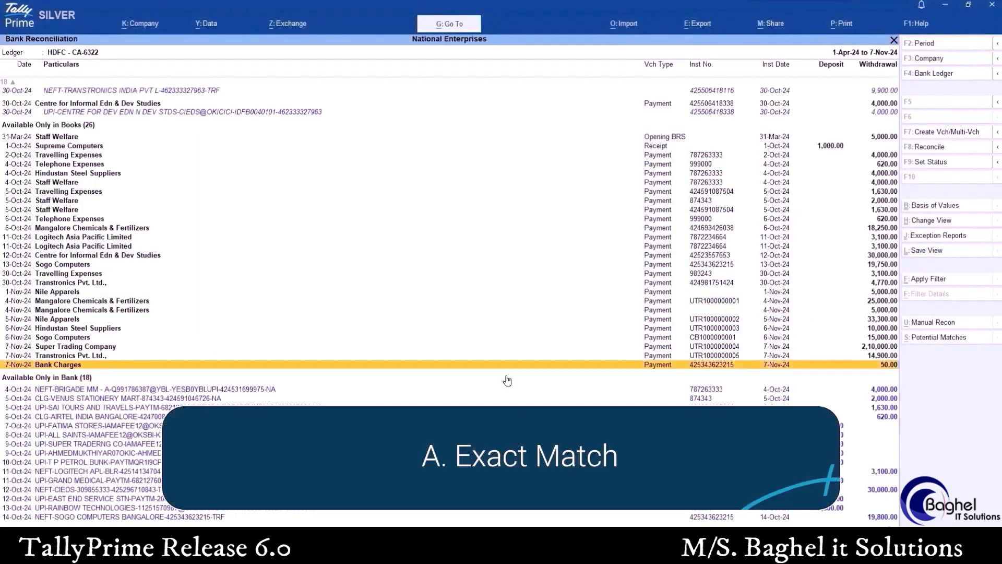
key(Up)
key(Up)
key(Up)
key(Up)
key(Up)
key(Up)
key(Up)
key(Up)
key(Up)
key(Up)
key(Up)
key(Up)
key(Up)
key(Up)
key(Up)
key(Up)
key(Up)
key(Up)
key(Up)
key(Up)
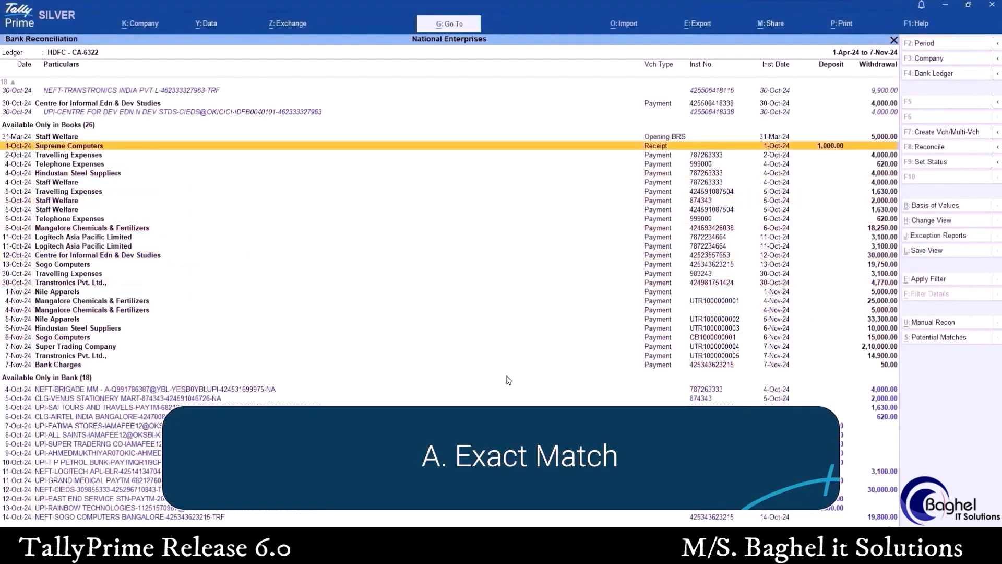
key(Up)
key(Up)
key(Up)
key(Up)
key(Up)
key(Up)
key(Up)
key(Up)
key(Up)
key(Up)
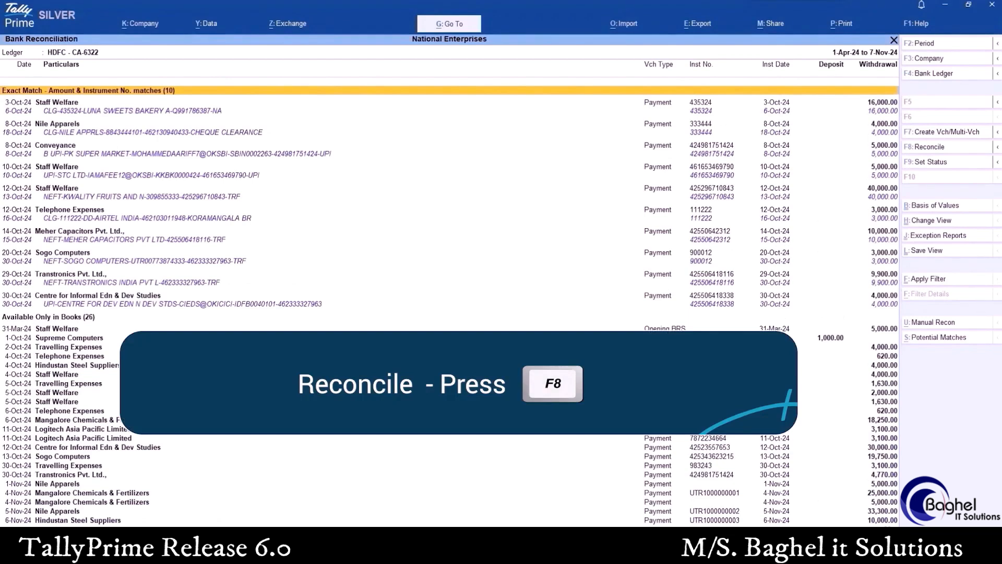
Select all the exact-match transactions, from Staff Welfare on 3-Oct-24 to Centre for Informal Edn & Dev Studies on 30-Oct-24, and reconcile them
key(Down)
key(shift+Down)
key(shift+Down)
key(shift+Down)
key(shift+Down)
key(shift+Down)
key(shift+Down)
key(shift+Down)
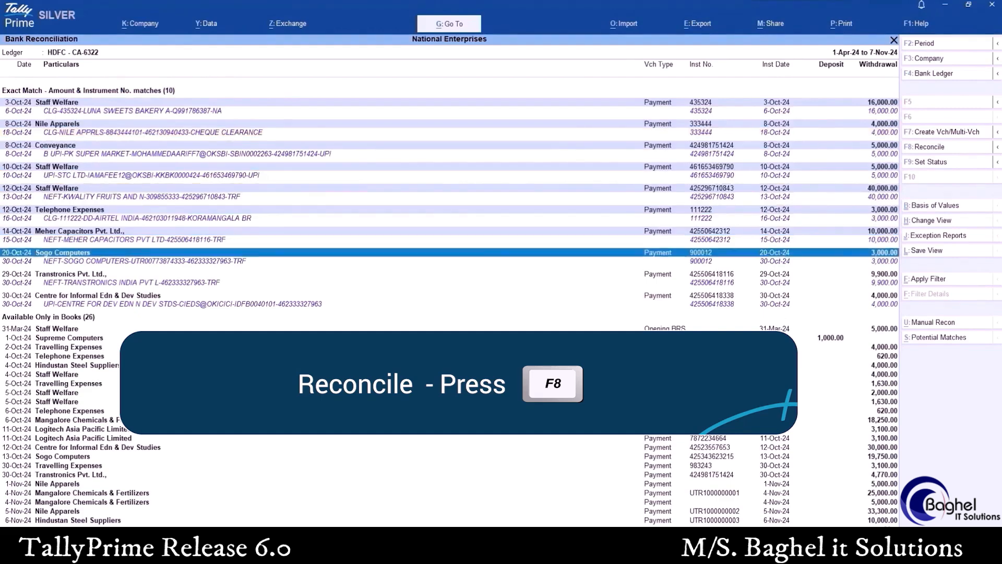
key(shift+Down)
key(shift+Down)
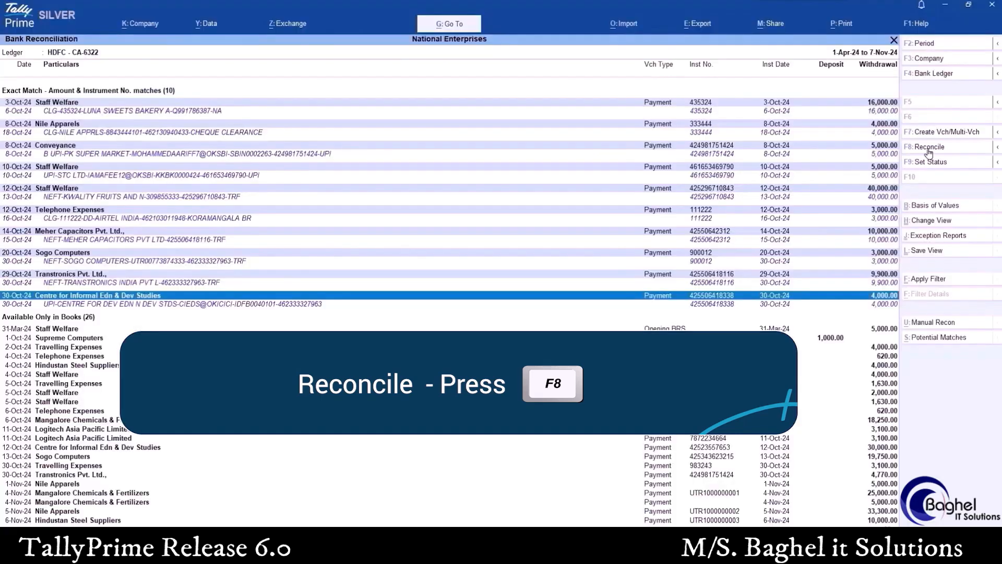
click(929, 150)
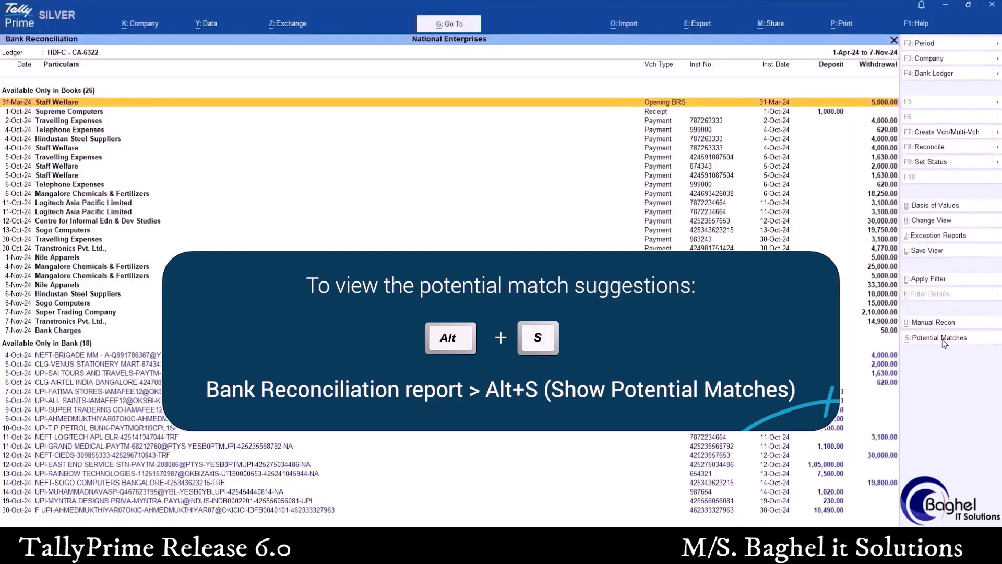
Open the potential matches for the HDFC ledger and examine the available books-wise, rule-wise and bank-wise views
click(943, 342)
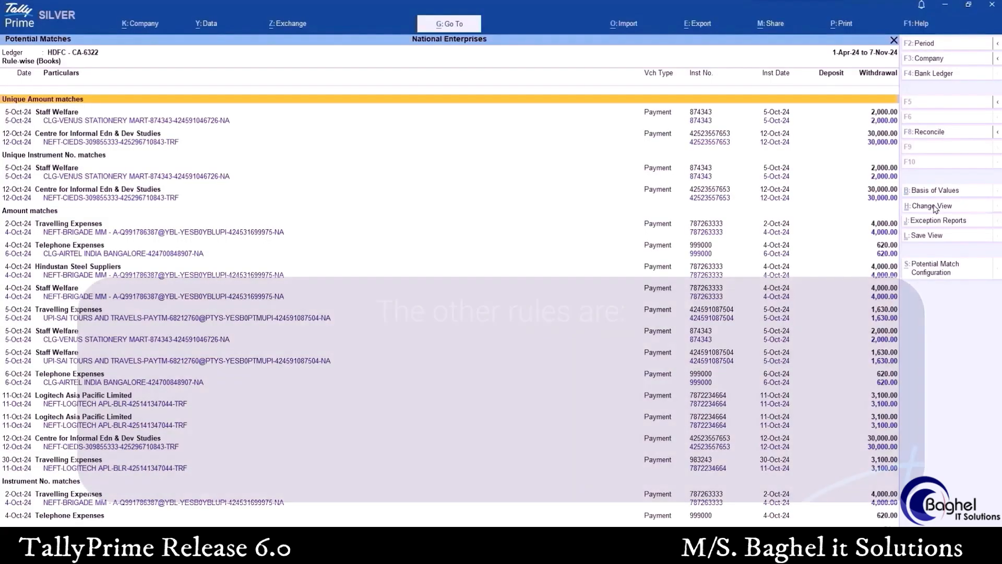
click(934, 206)
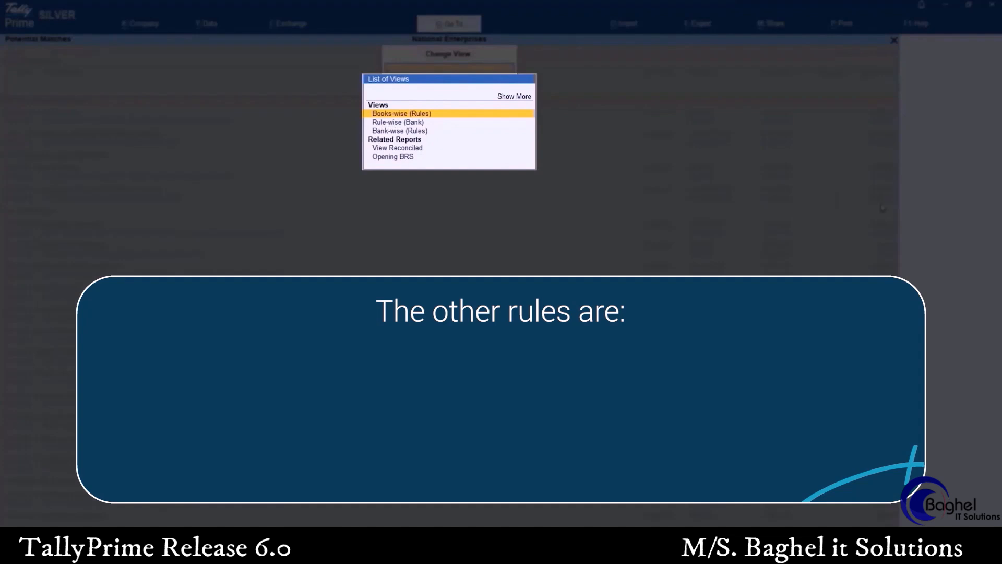
key(Down)
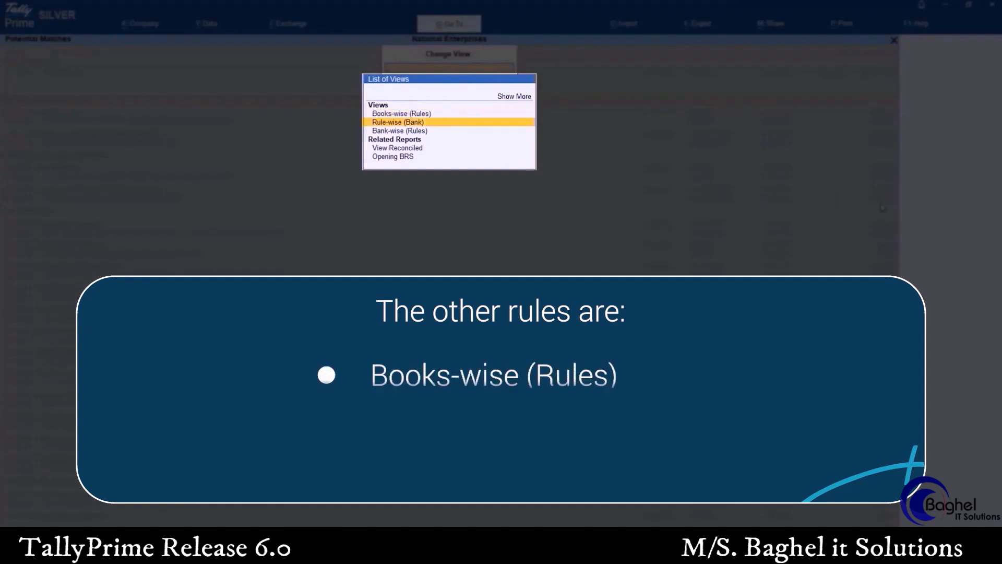
key(Down)
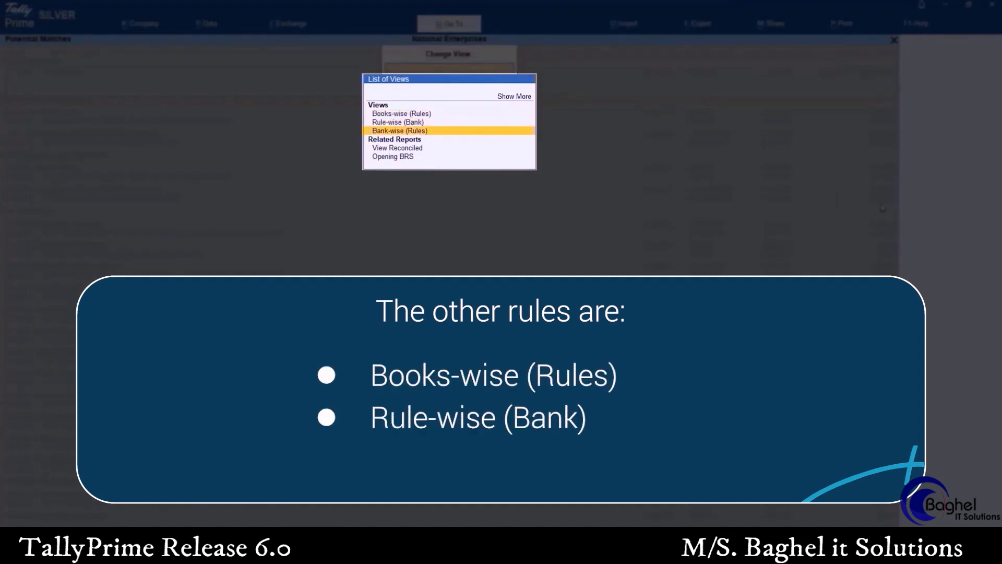
key(Up)
key(Up)
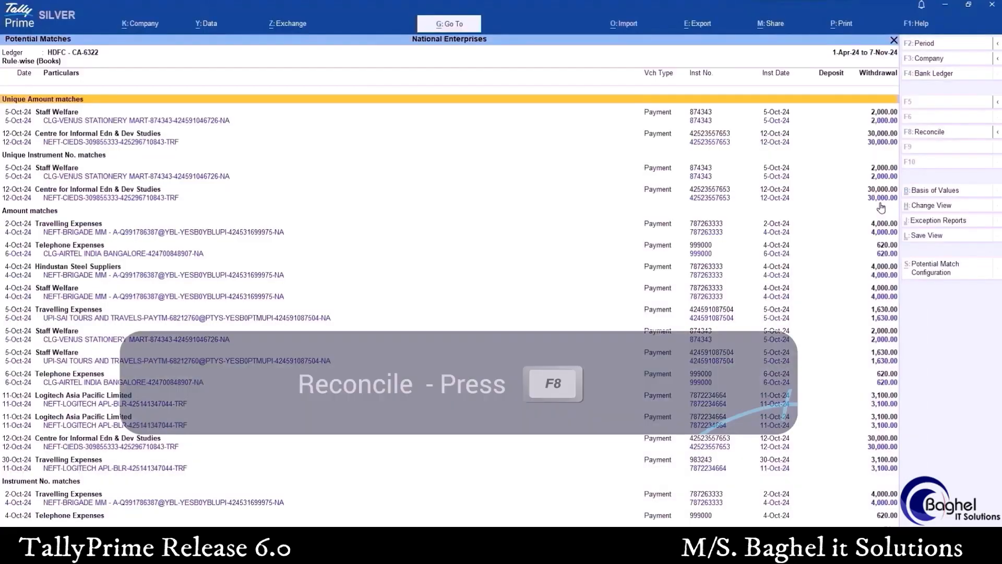
Reconcile the unique amount matches for Staff Welfare on 5-Oct-24 and Centre for Informal Edn & Dev Studies on 12-Oct-24
key(Down)
key(Down)
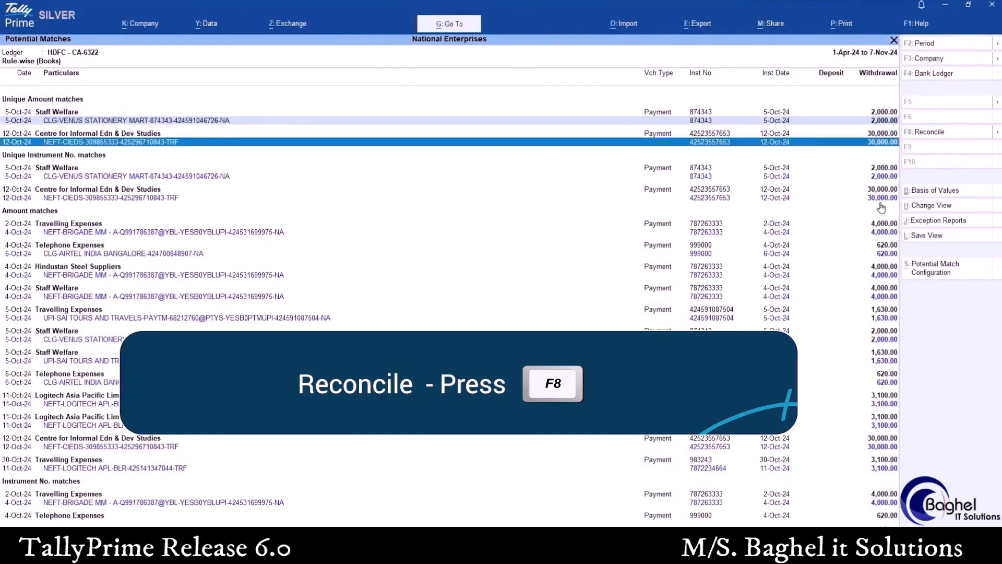
key(F8)
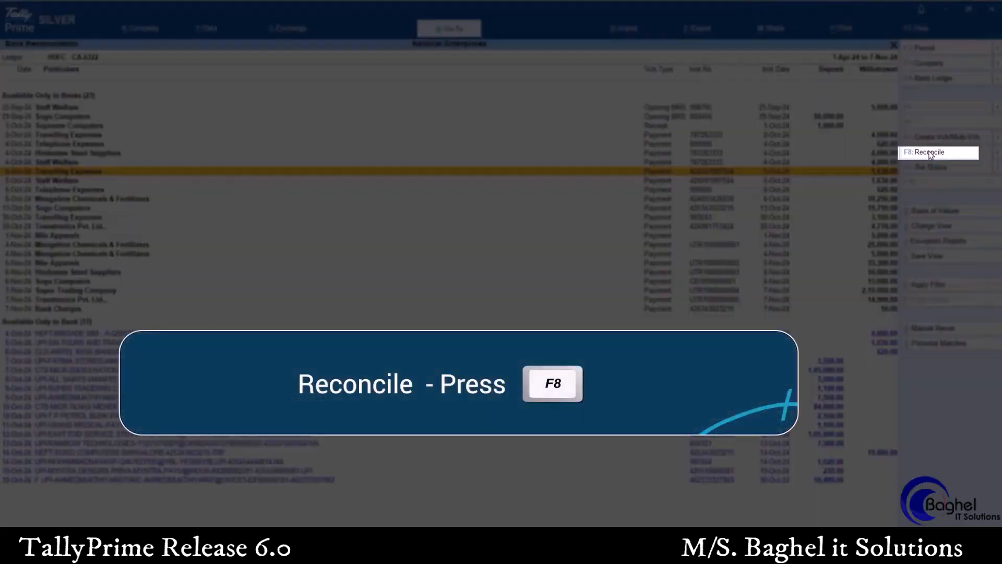
Find matches for the 5-Oct-24 Travelling Expenses payment, adding the CLG-AIRTEL INDIA BANGALORE bank entry and removing it again
click(929, 152)
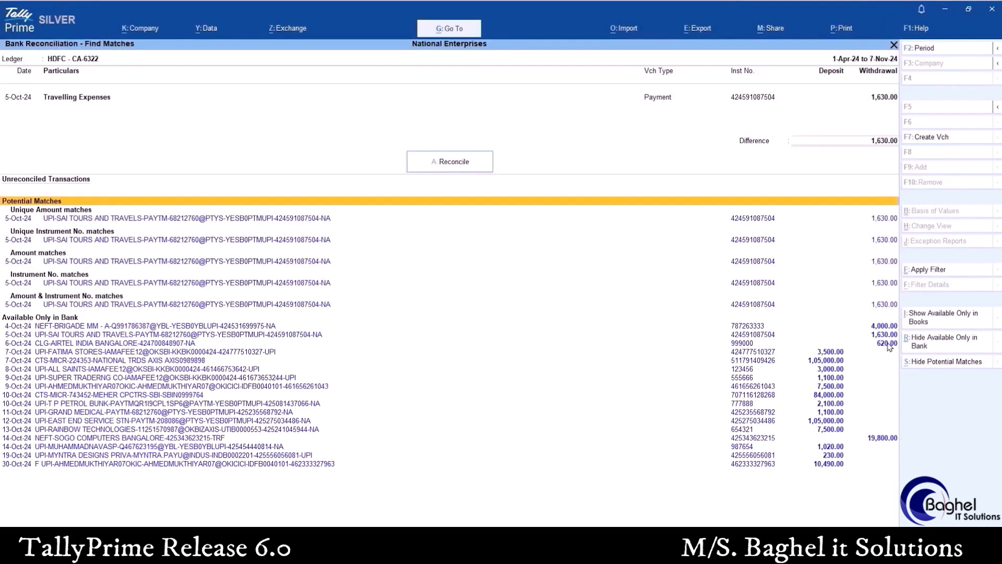
click(889, 346)
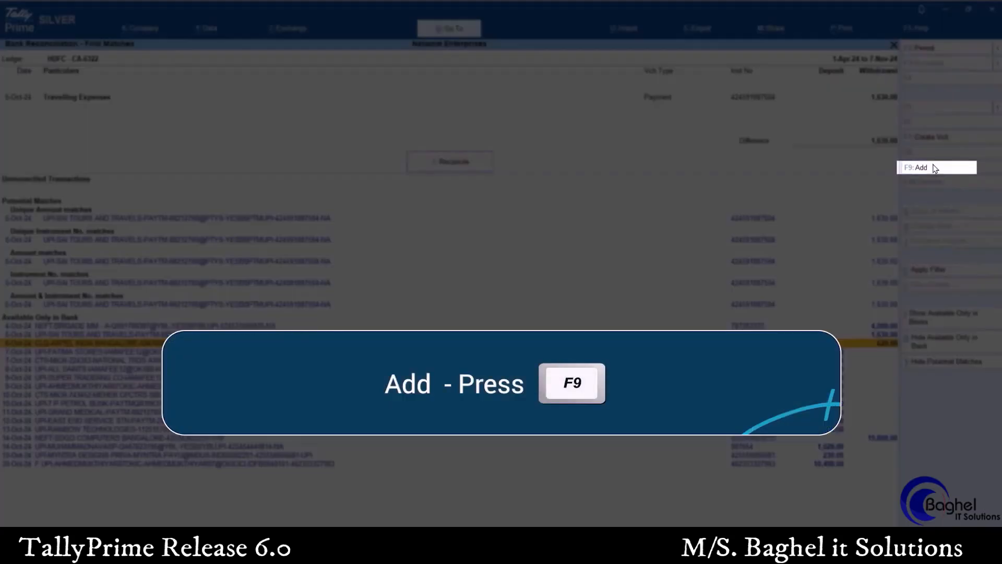
click(919, 167)
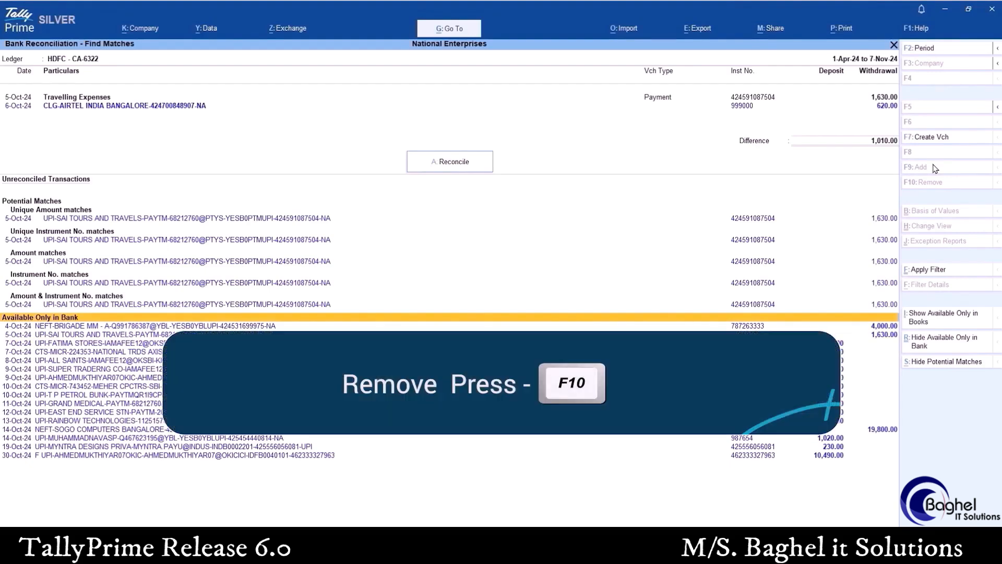
click(875, 107)
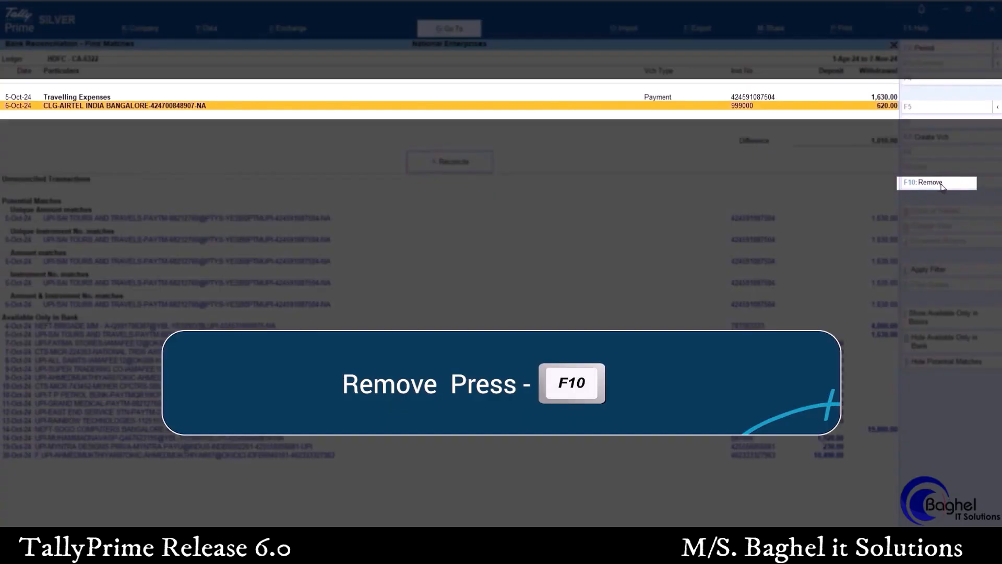
click(941, 186)
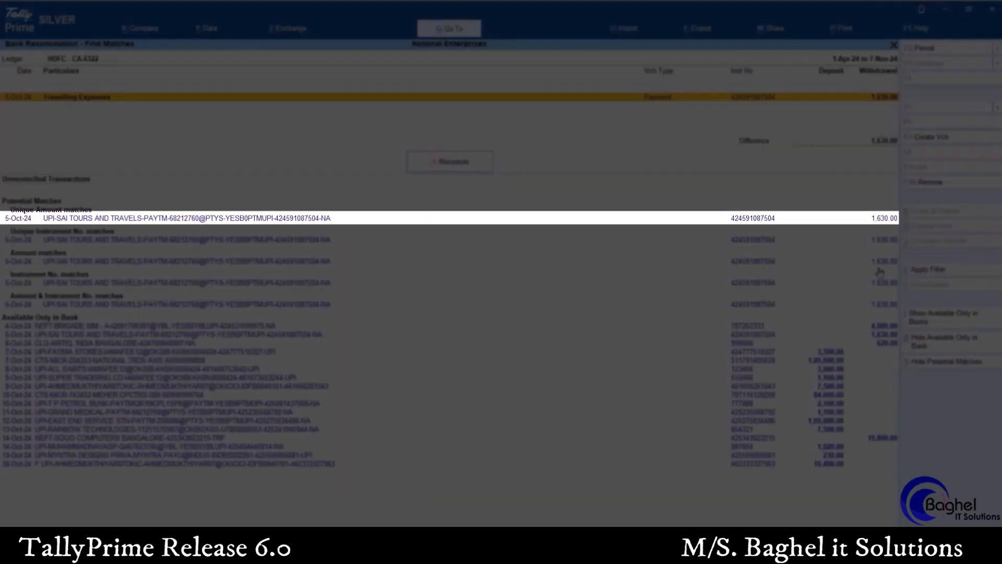
Add the UPI-SAI TOURS AND TRAVELS unique amount match to the Travelling Expenses payment and reconcile them
click(882, 219)
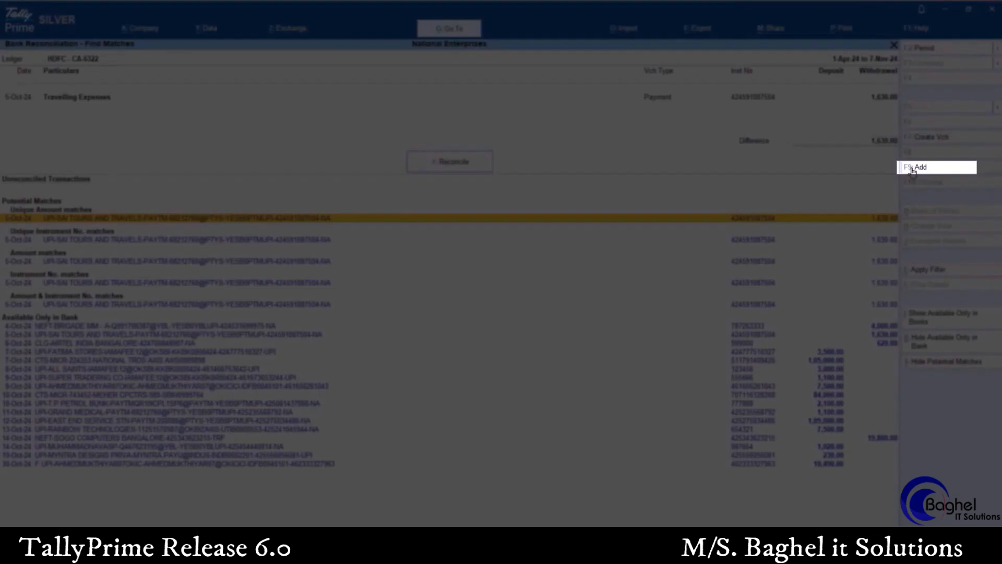
click(913, 169)
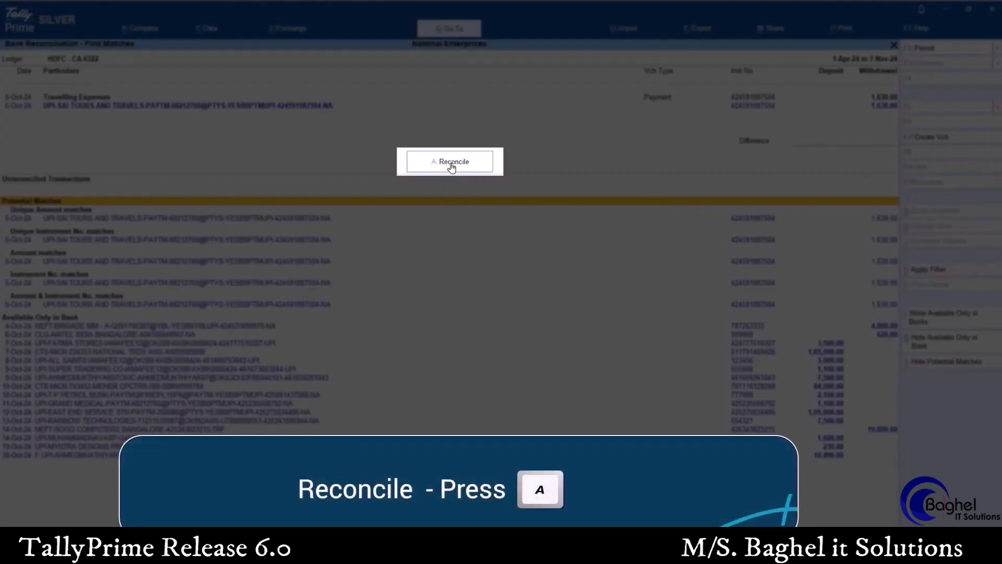
click(451, 163)
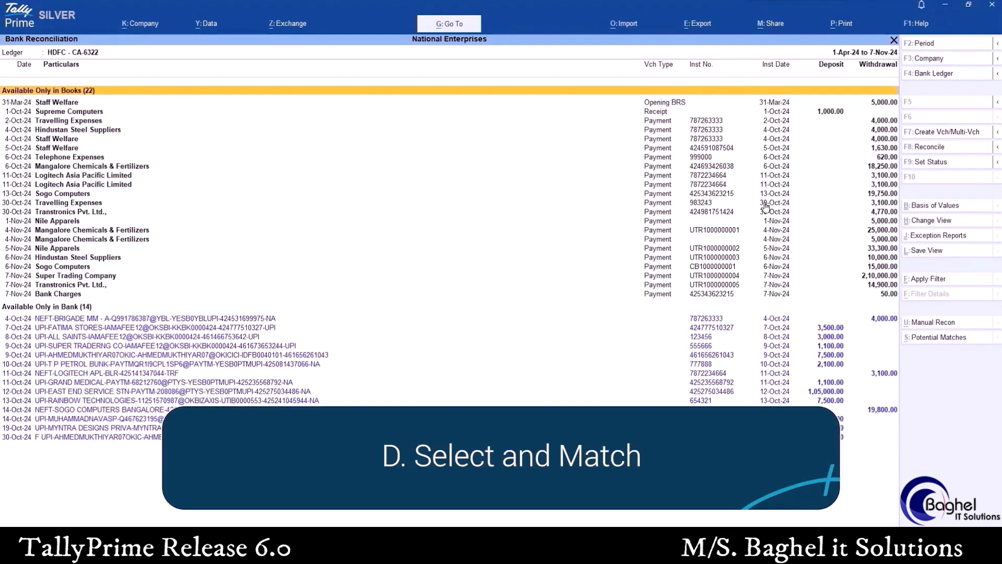
Select the 4-Oct-24 Hindustan Steel Suppliers payment and the NEFT-BRIGADE MM bank entry and reconcile them
click(881, 131)
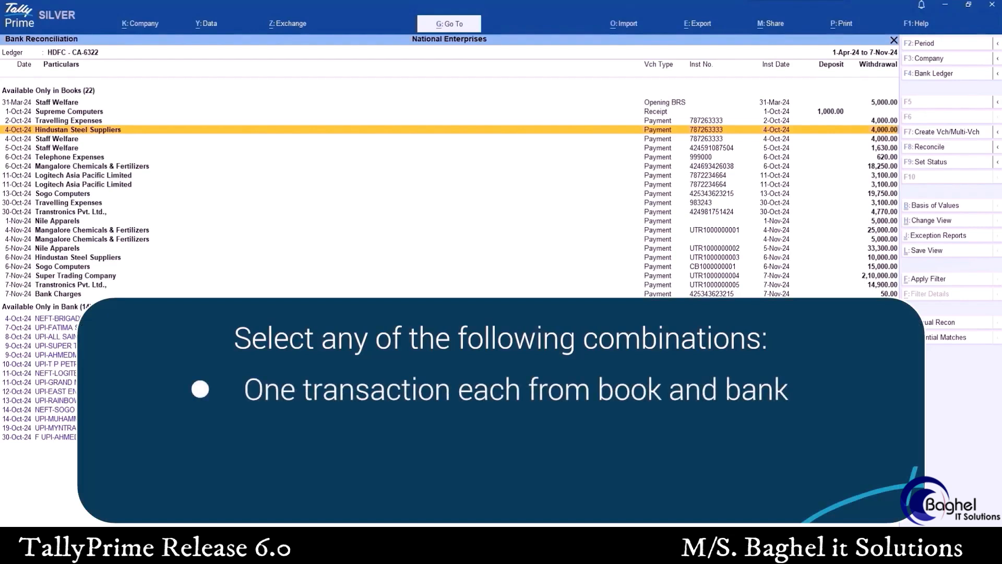
key(space)
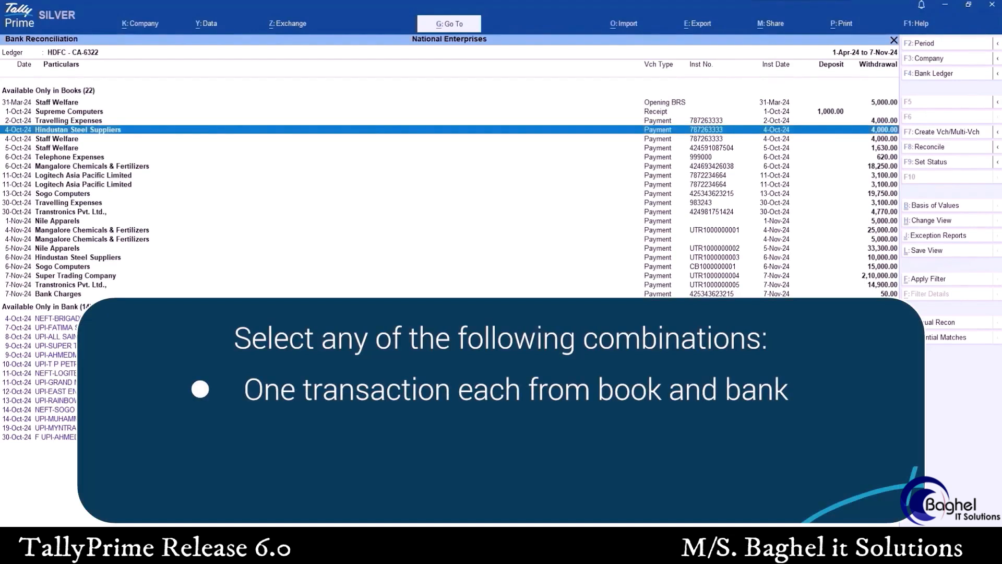
click(258, 318)
key(space)
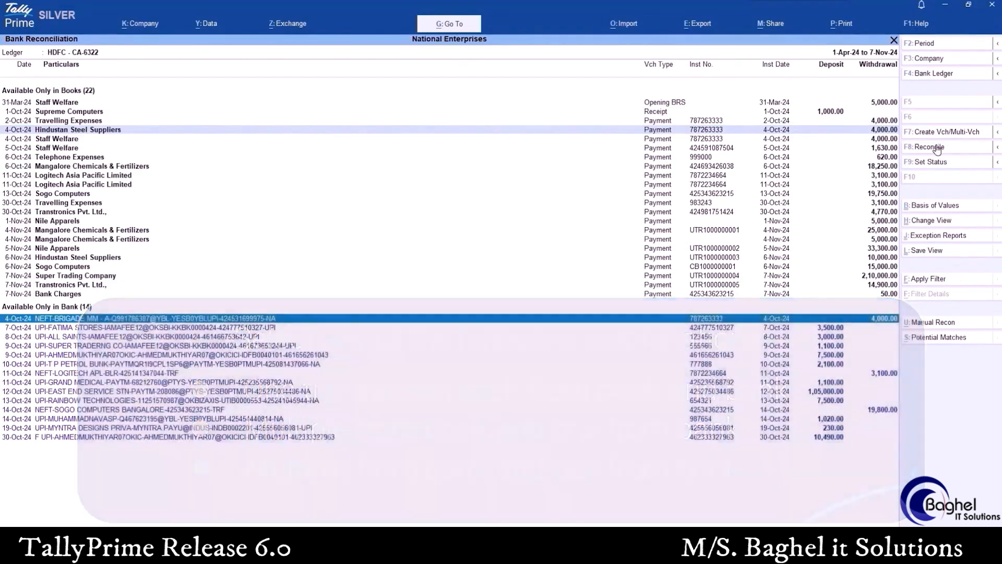
click(937, 148)
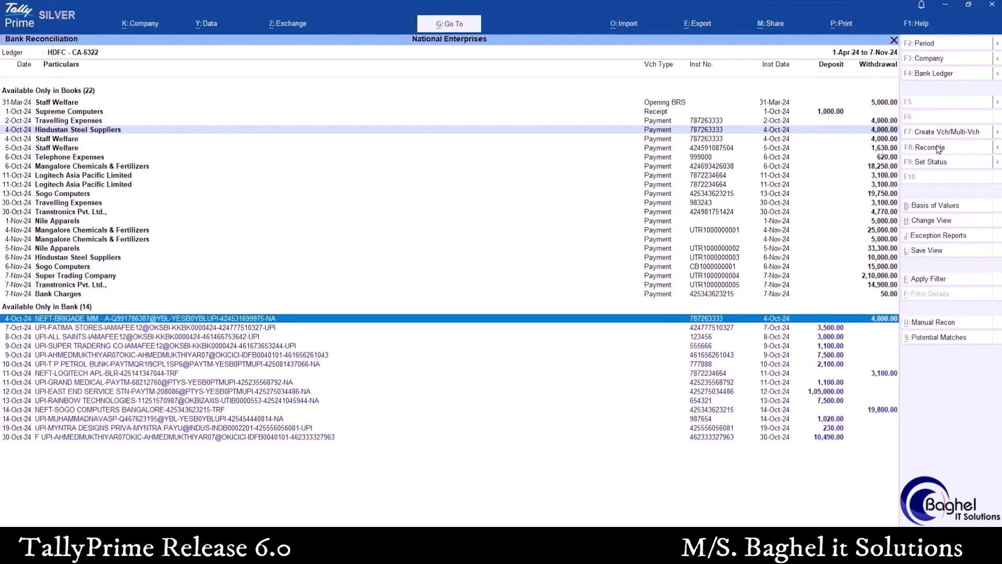
click(940, 148)
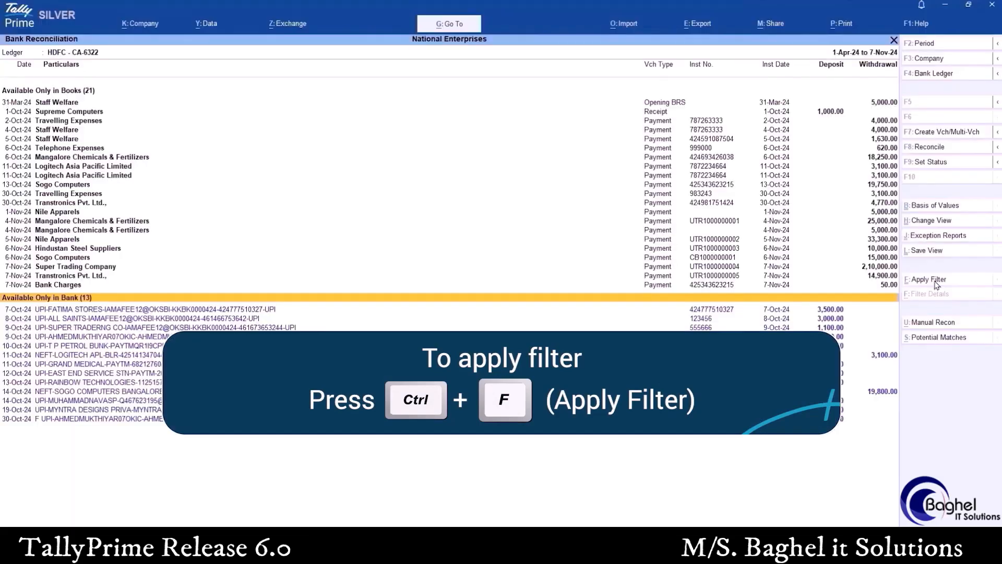
click(935, 281)
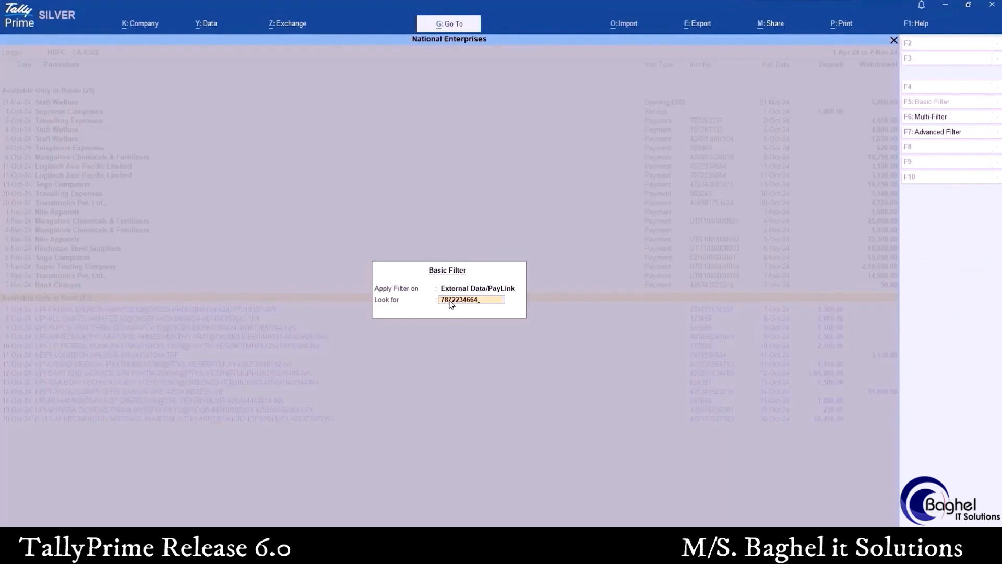
key(Return)
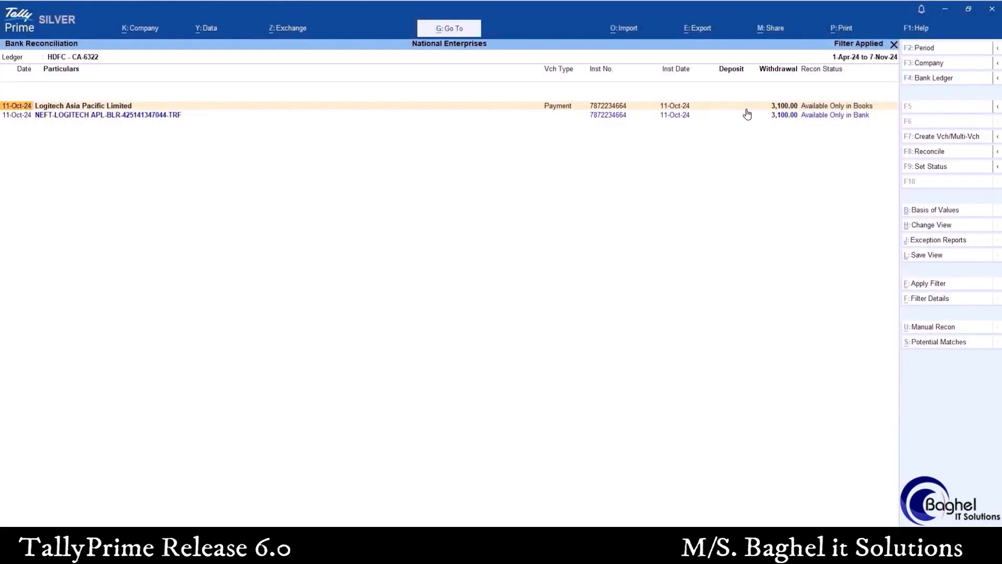
Select the filtered Logitech Asia Pacific Limited payment and the NEFT-LOGITECH bank entry and reconcile them
key(space)
key(Down)
key(space)
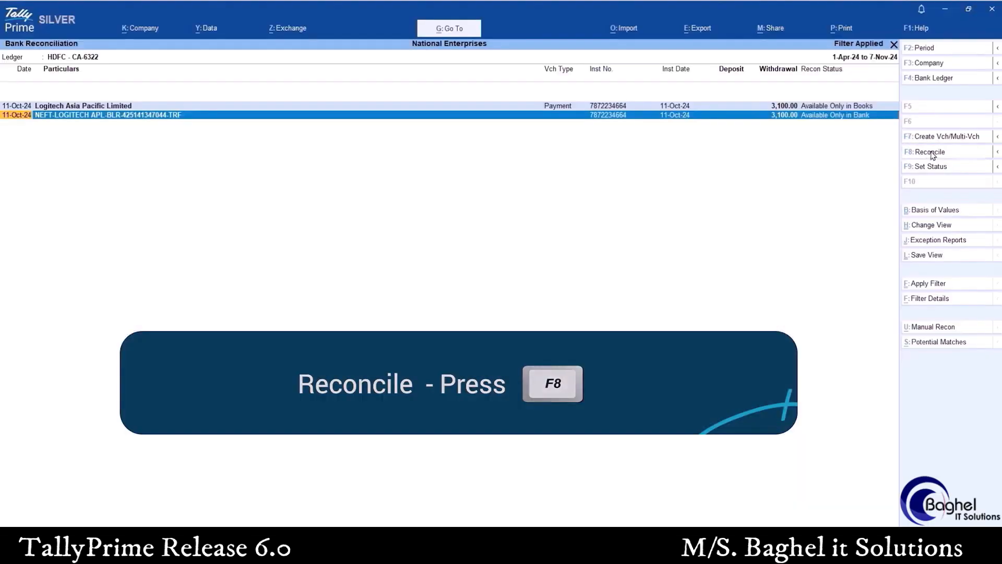
click(931, 152)
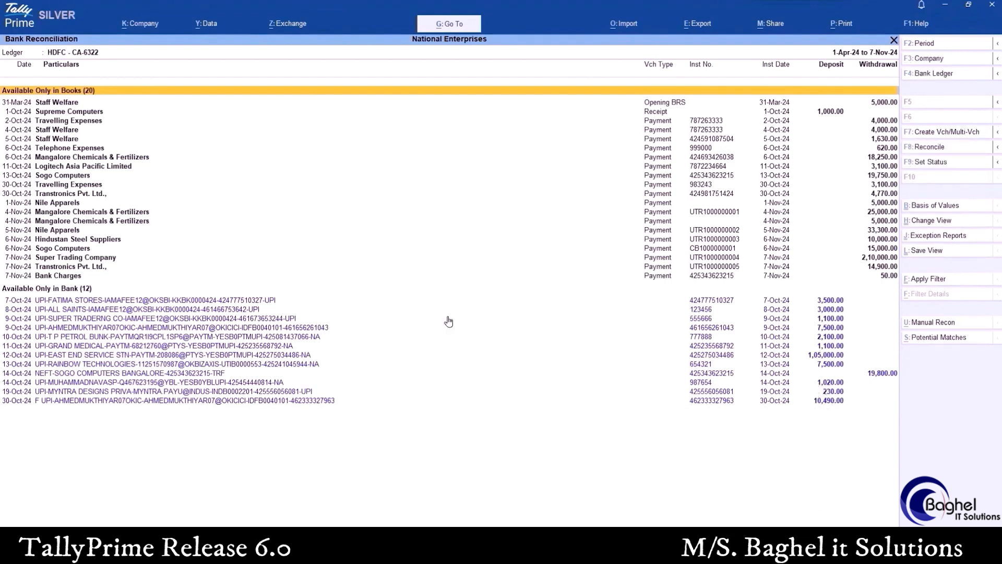
Reconcile the 13-Oct-24 Sogo Computers payment with the NEFT-SOGO COMPUTERS BANGALORE bank entry of 14-Oct-24
click(889, 176)
key(space)
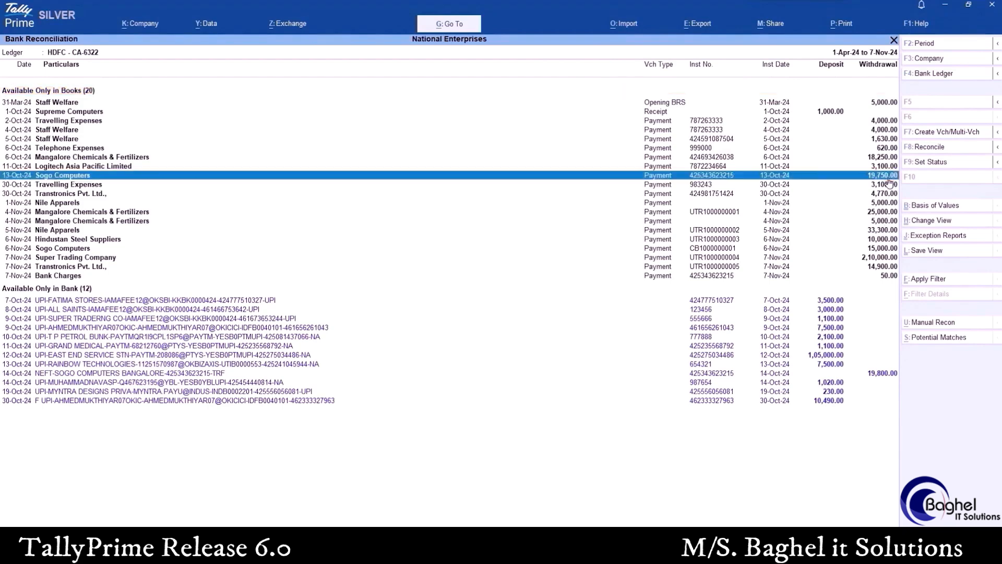
click(882, 373)
key(space)
click(939, 151)
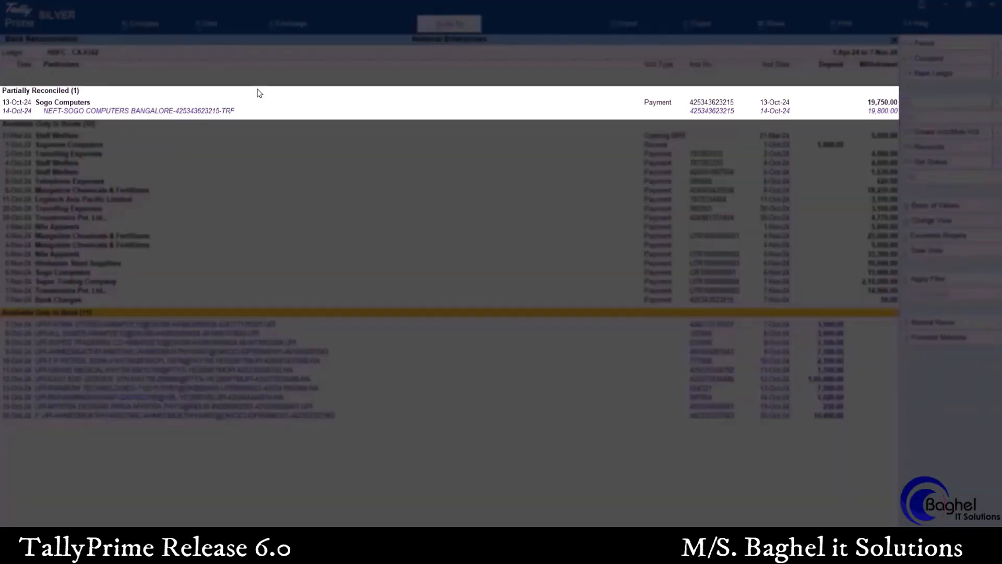
Open the partially reconciled Sogo Computers payment to modify its matches
click(258, 93)
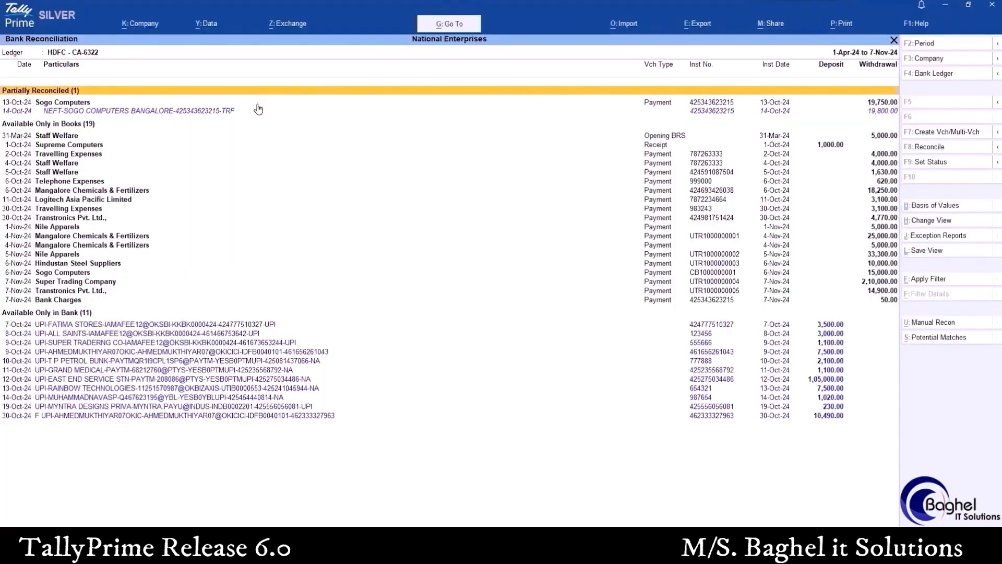
click(259, 112)
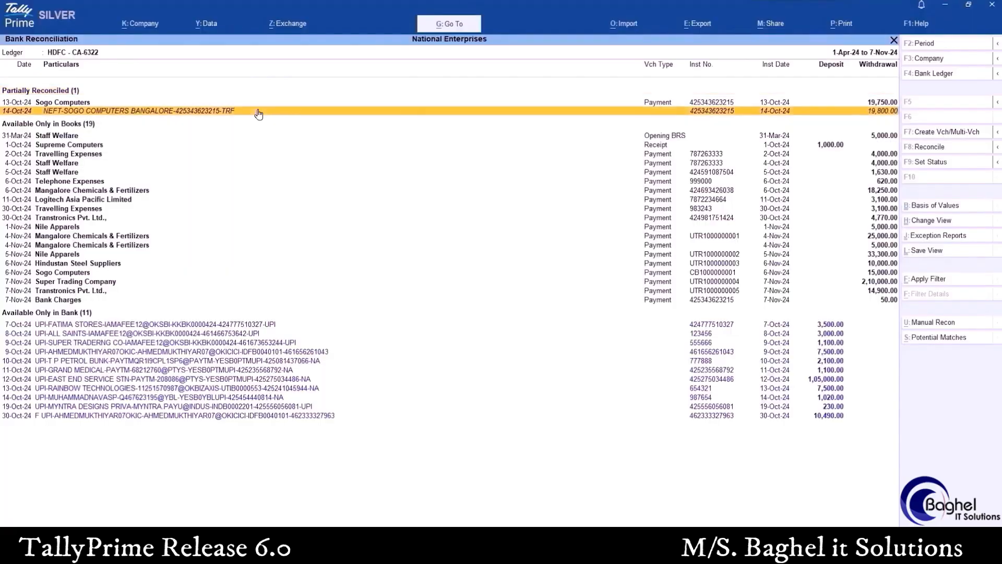
click(263, 103)
key(space)
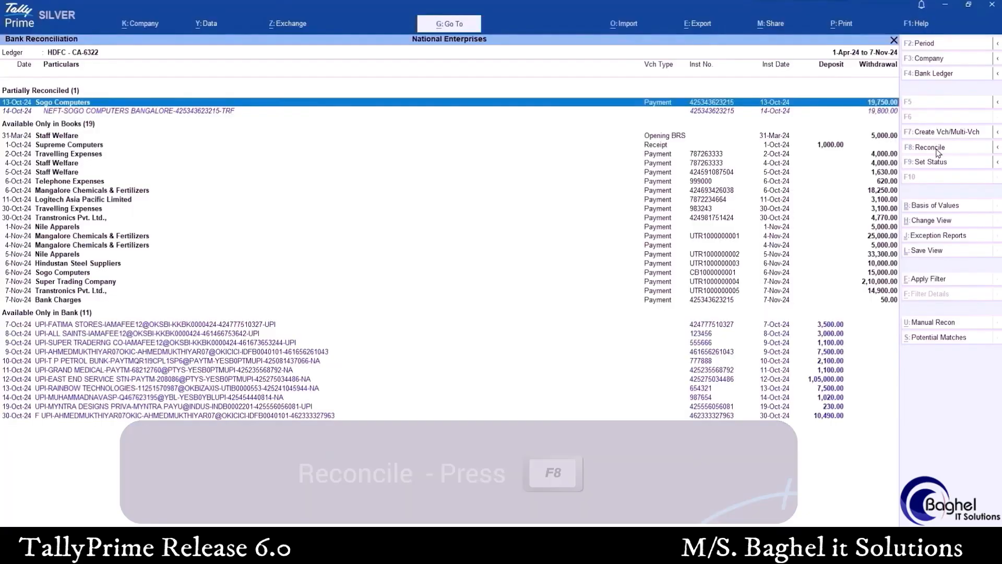
click(937, 151)
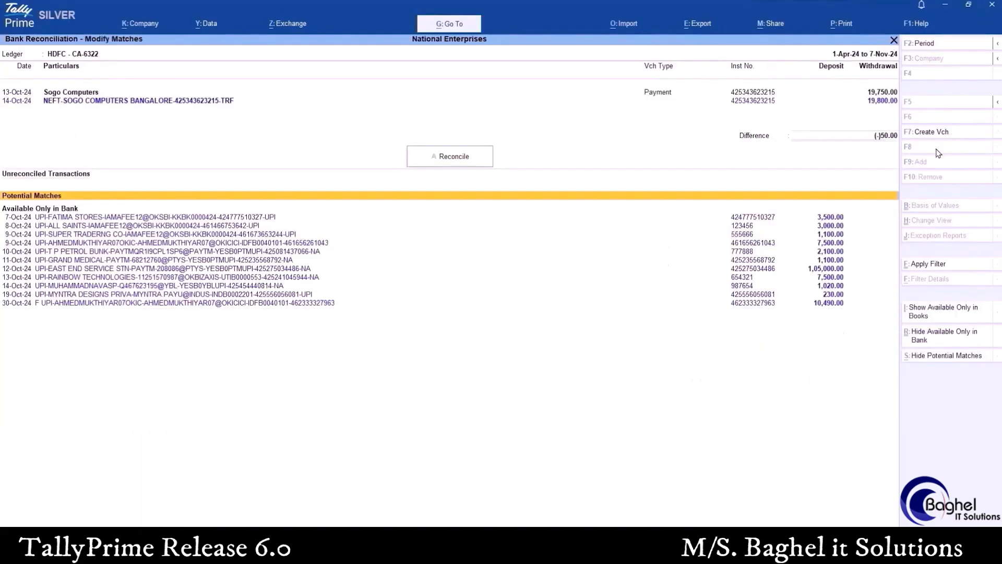
Show the transactions available only in books, add the 50.00 Bank Charges payment to the Sogo Computers match and reconcile it
click(932, 313)
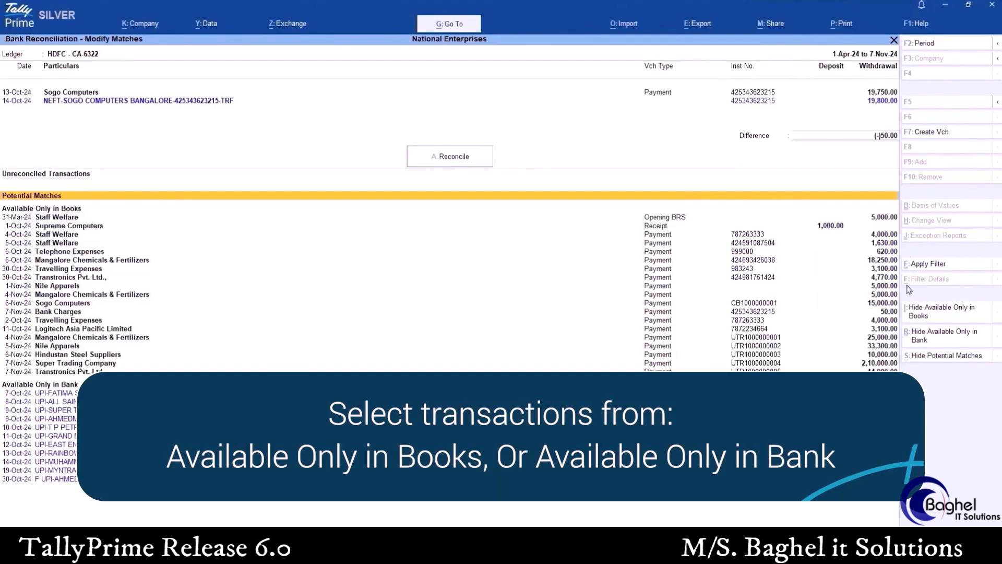
click(894, 313)
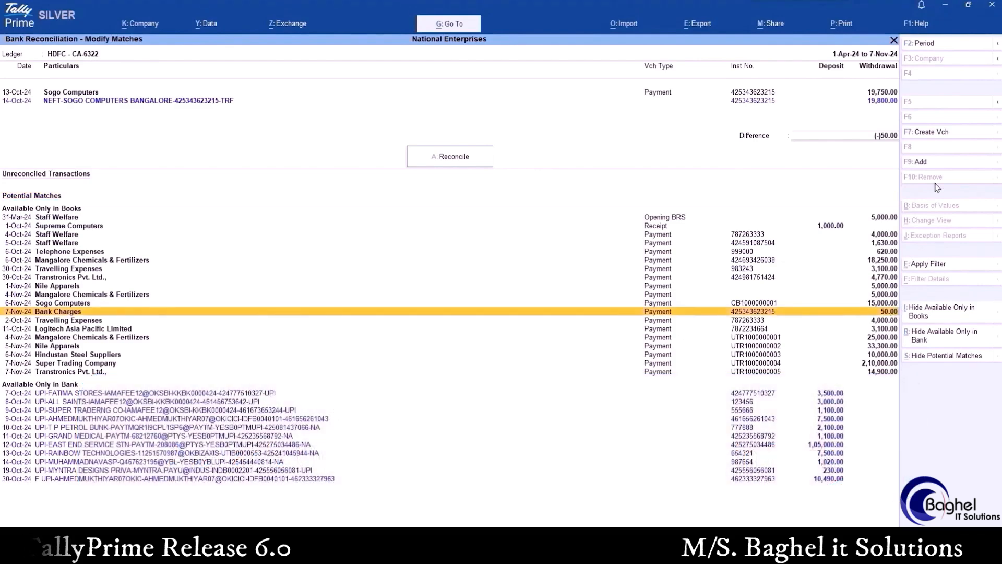
click(925, 163)
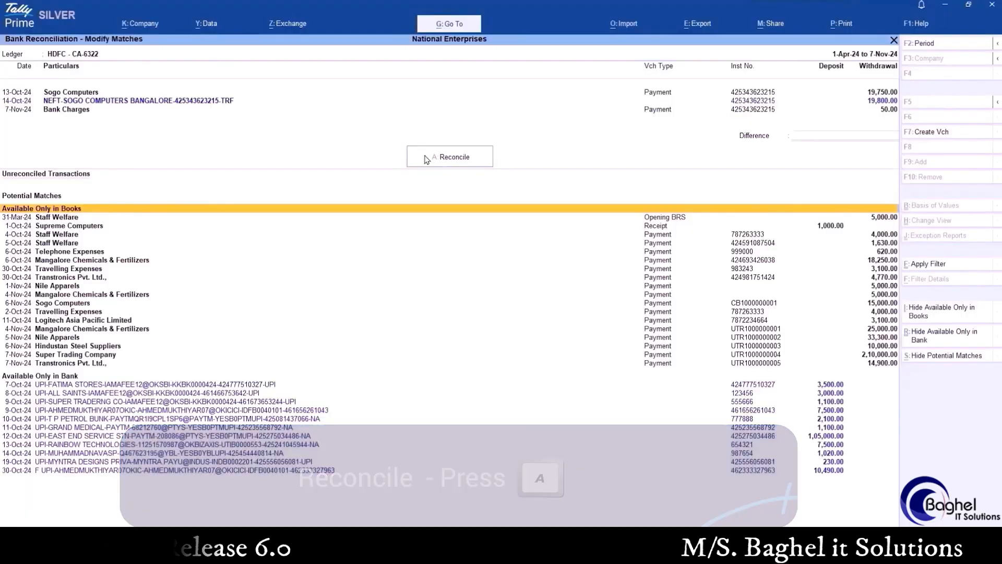
click(427, 158)
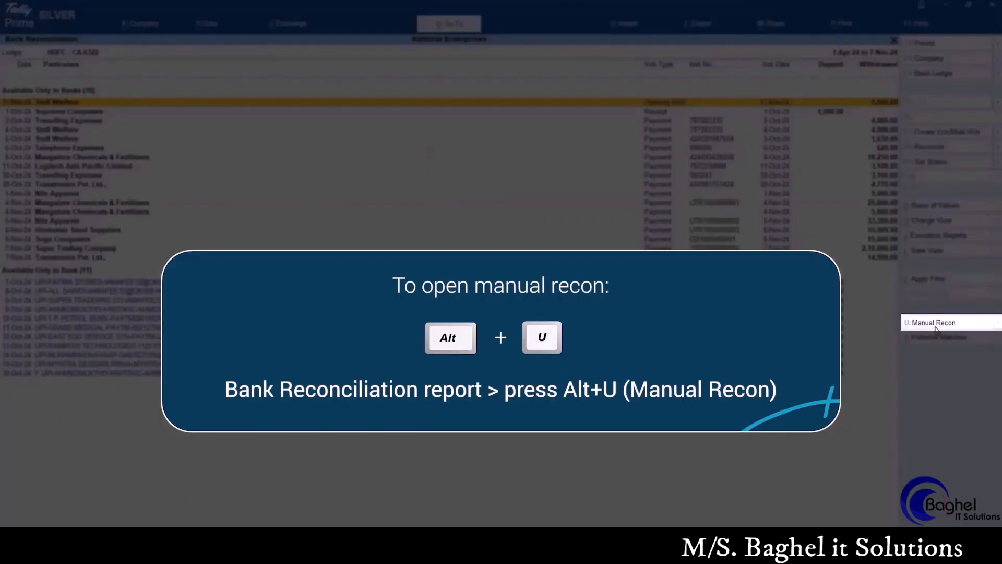
In manual reconciliation, set bank dates of 5-Oct-24 for Supreme Computers and Travelling Expenses and 6-Oct-24 for the 4-Oct-24 Staff Welfare payment
click(934, 322)
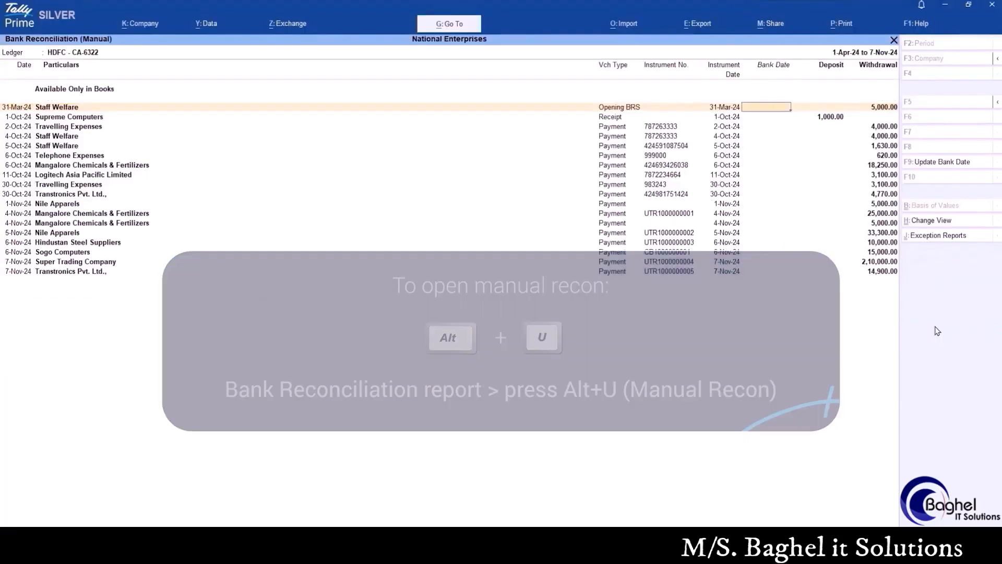
key(Down)
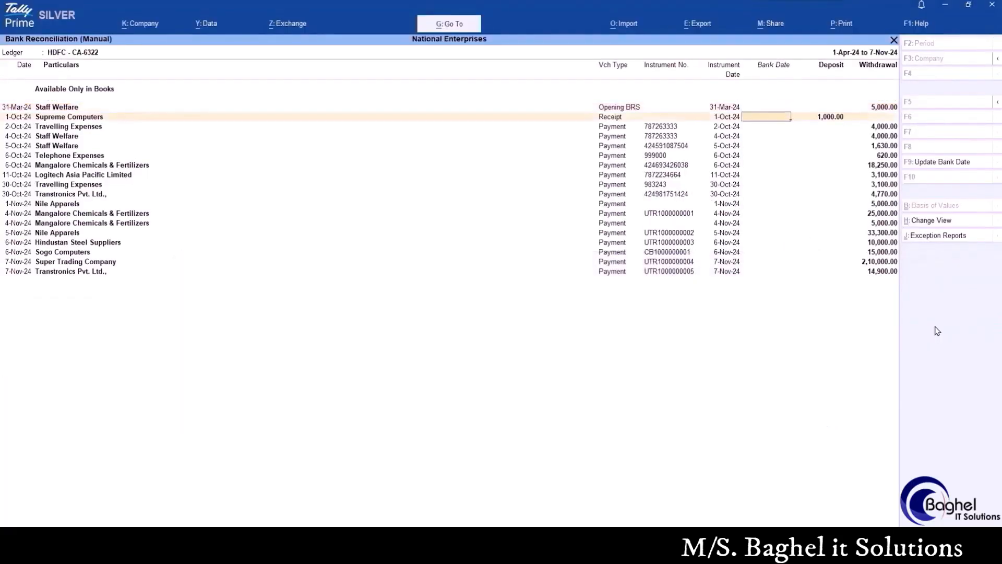
text(5)
key(Return)
text(5.10)
key(Return)
text(6.10)
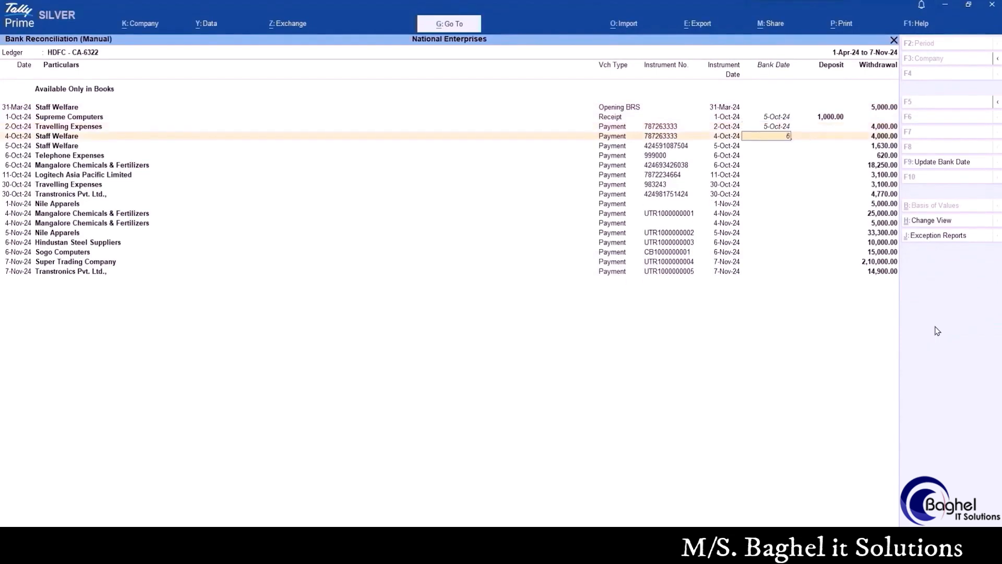
key(Return)
Set bank dates of 7-Oct-24 for the 5-Oct-24 Staff Welfare payment and 8-Oct-24 for Telephone Expenses and Mangalore Chemicals & Fertilizers, and save
text(7.10)
key(Return)
text(8.10)
key(Return)
text(8.10)
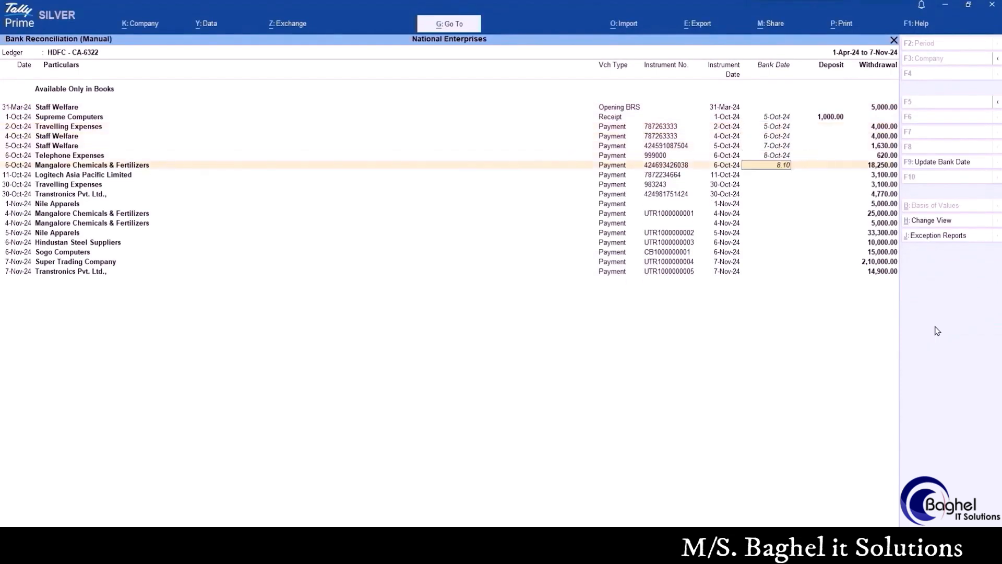
key(Return)
key(Return)
key(Return)
key(Return)
key(Return)
key(Return)
key(Return)
key(Return)
key(Return)
key(Return)
key(Return)
key(Return)
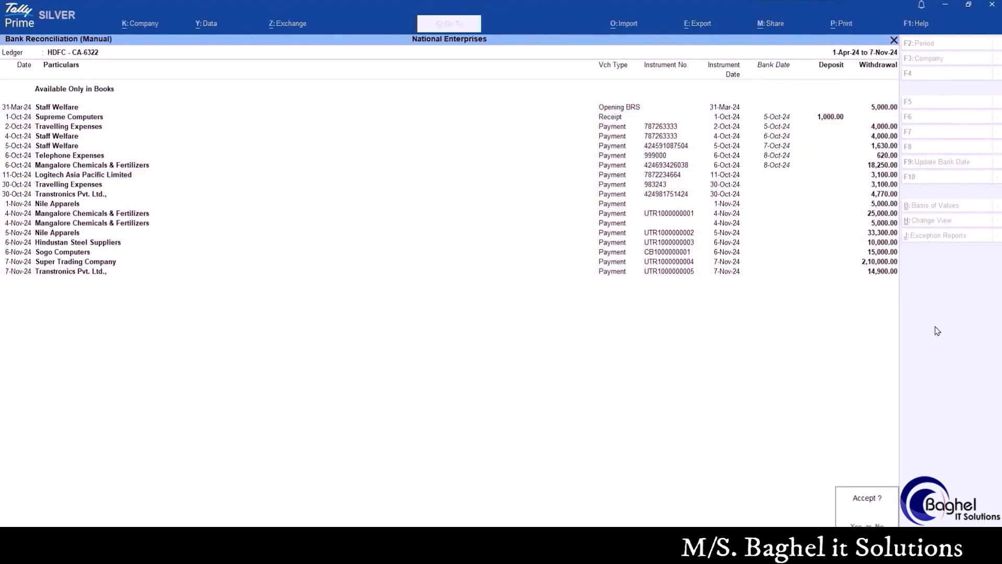
key(Return)
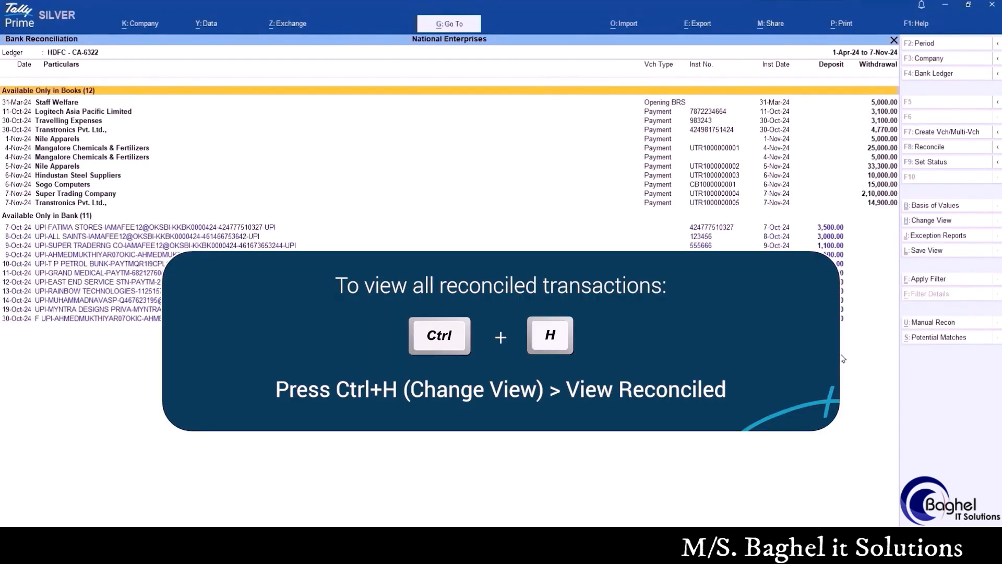
Switch the Bank Reconciliation report to the view of reconciled transactions
click(925, 223)
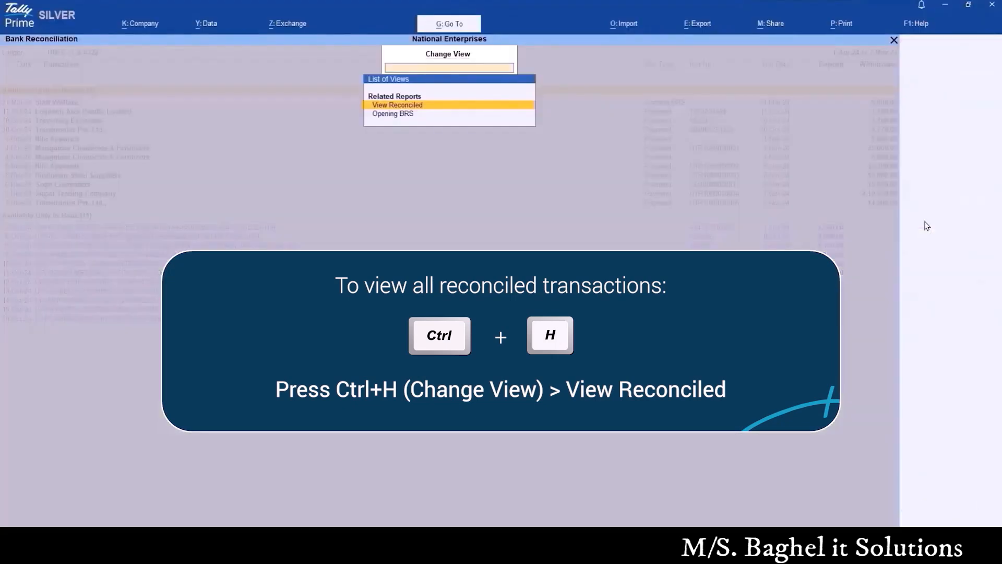